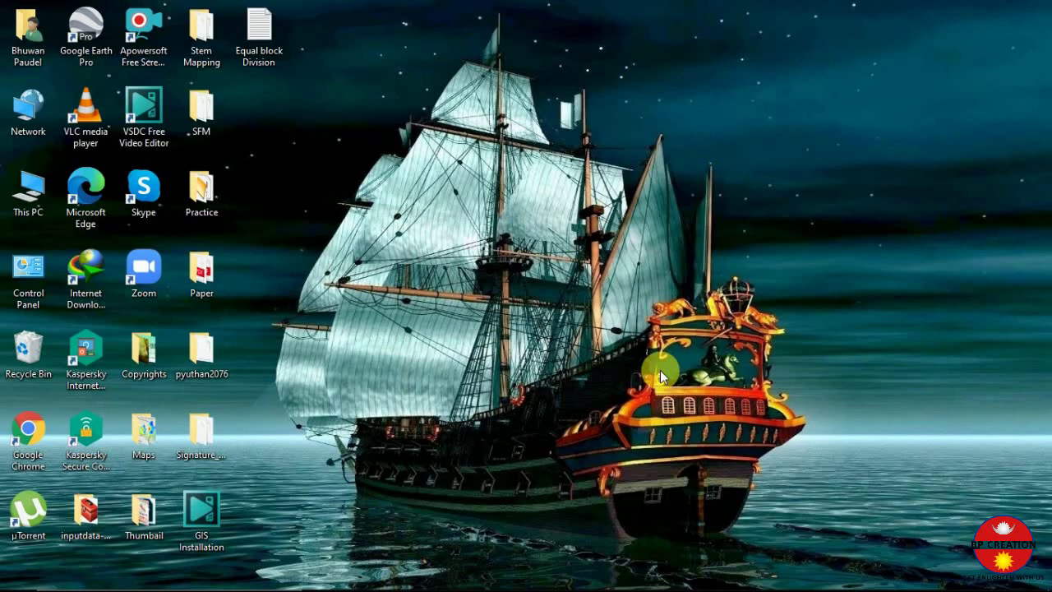
Switch to ArcMap and turn on the chitawan boundary layer over the DEM
{"action": "mouse_move", "coordinate": [589, 577]}
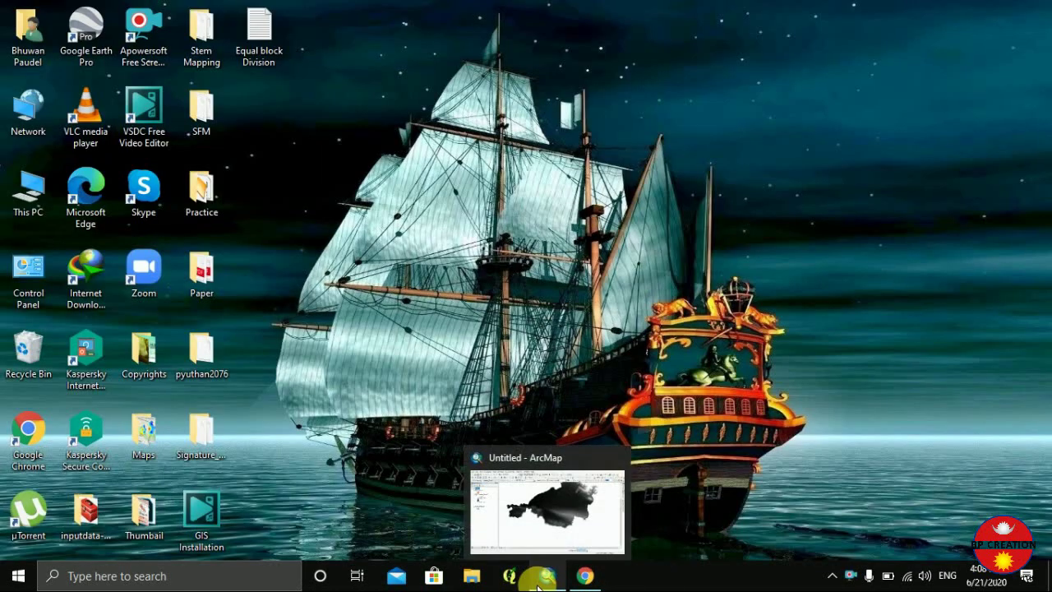
{"action": "left_click", "coordinate": [538, 576]}
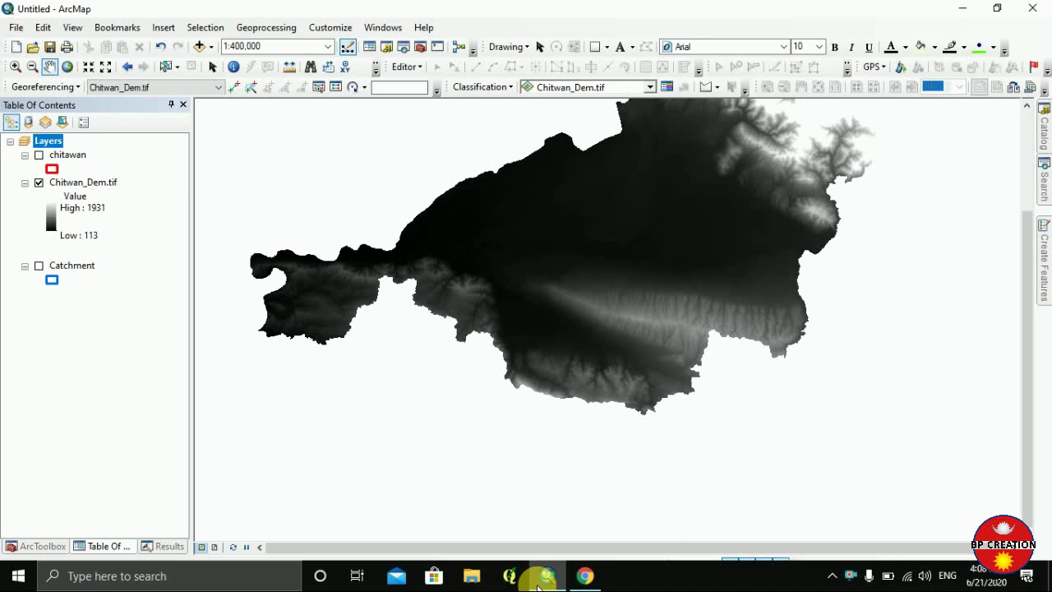
{"action": "left_click", "coordinate": [39, 155]}
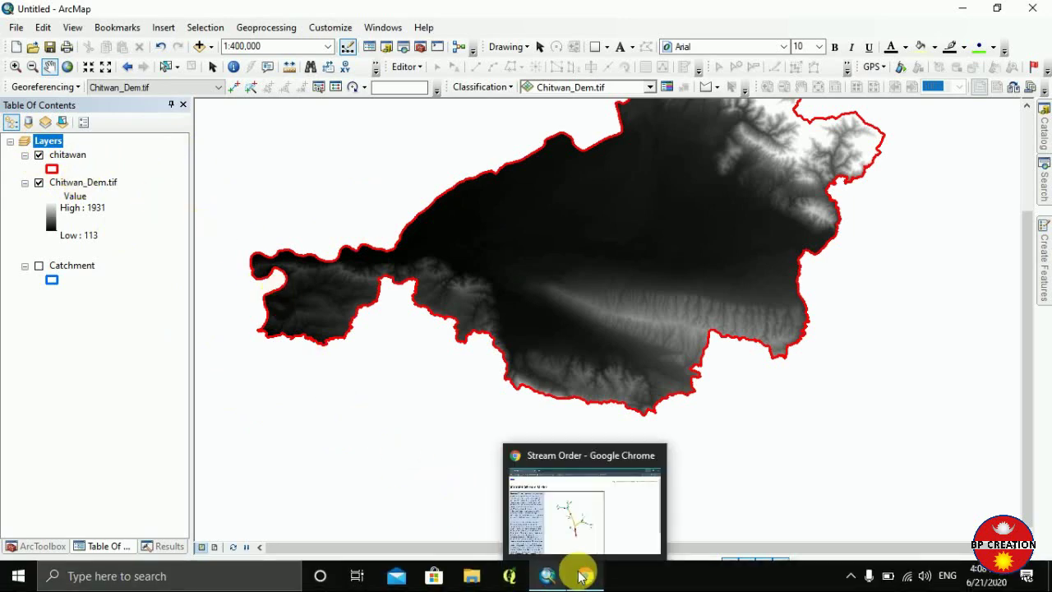
Switch to Chrome, examine the Strahler Stream Order page and its branching diagram, and return to ArcMap
{"action": "left_click", "coordinate": [581, 575]}
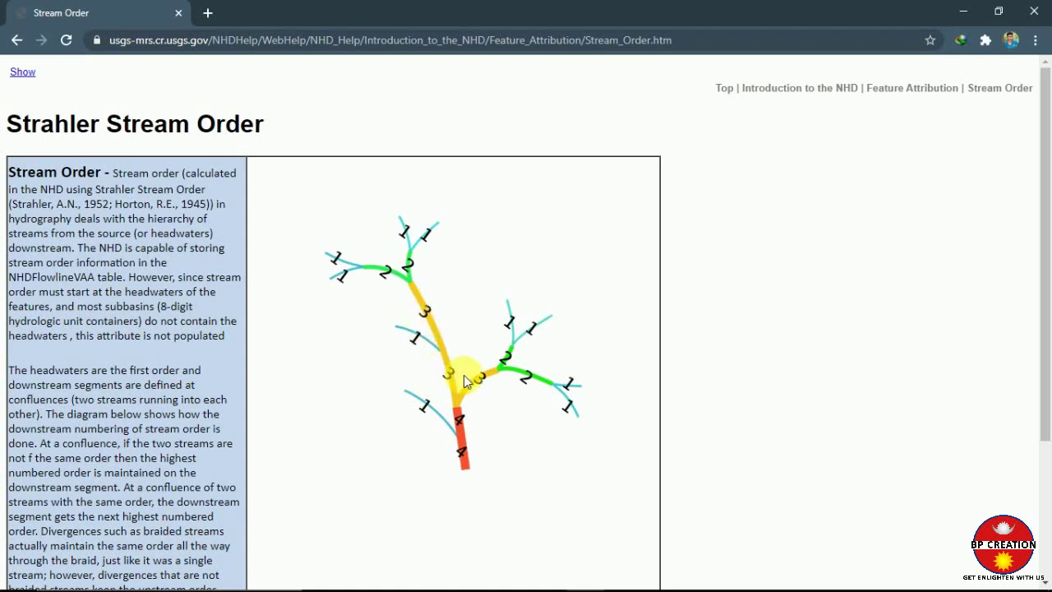
{"action": "mouse_move", "coordinate": [557, 582]}
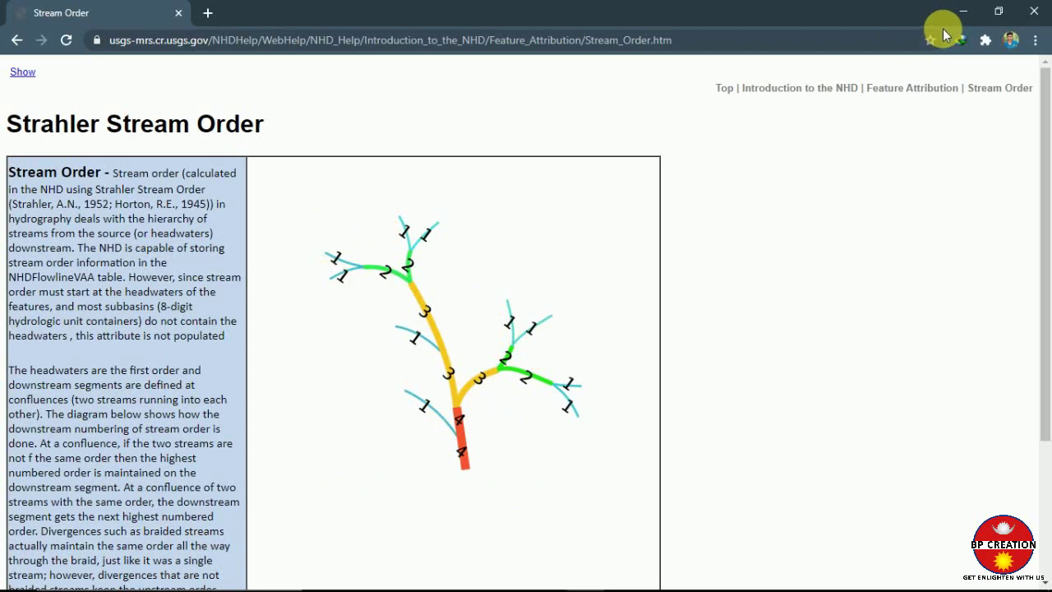
{"action": "left_click", "coordinate": [963, 11]}
{"action": "scroll", "coordinate": [624, 277], "scroll_direction": "up", "scroll_amount": 3}
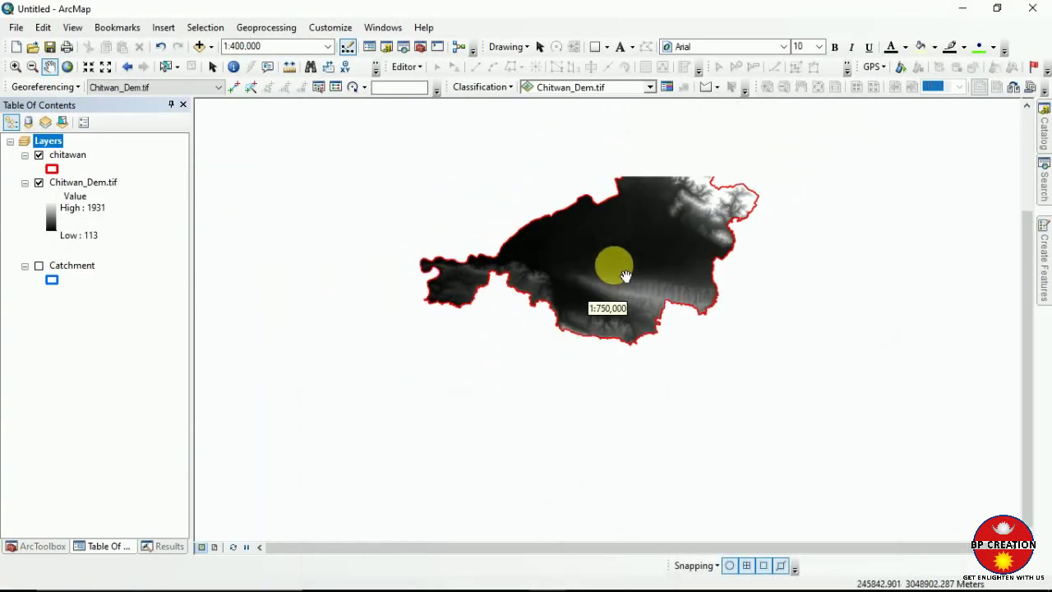
{"action": "left_click_drag", "start_coordinate": [622, 268], "coordinate": [518, 334]}
{"action": "scroll", "coordinate": [518, 334], "scroll_direction": "down", "scroll_amount": 4}
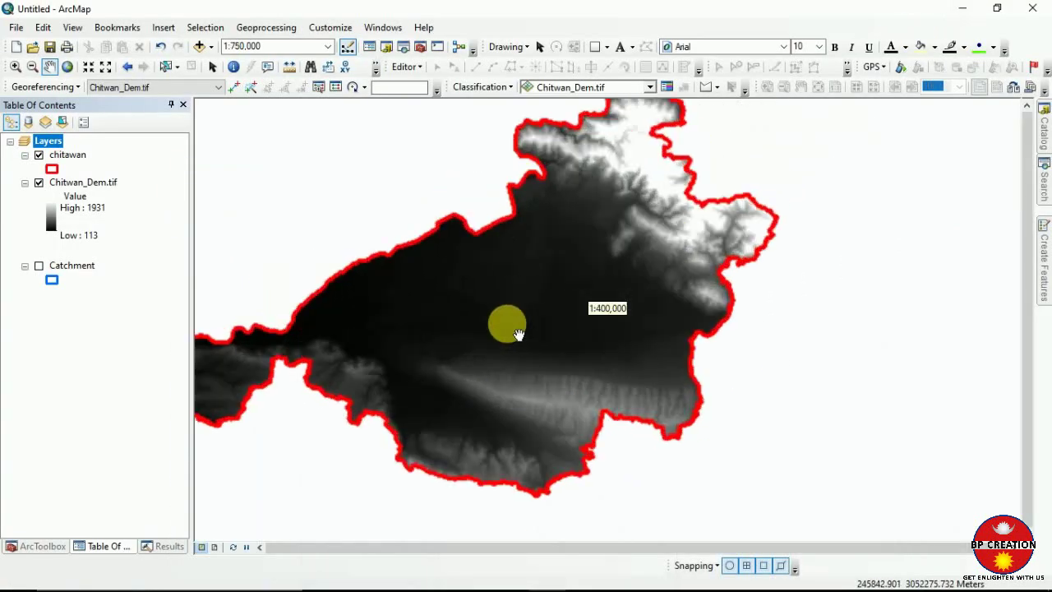
{"action": "scroll", "coordinate": [532, 349], "scroll_direction": "up", "scroll_amount": 2}
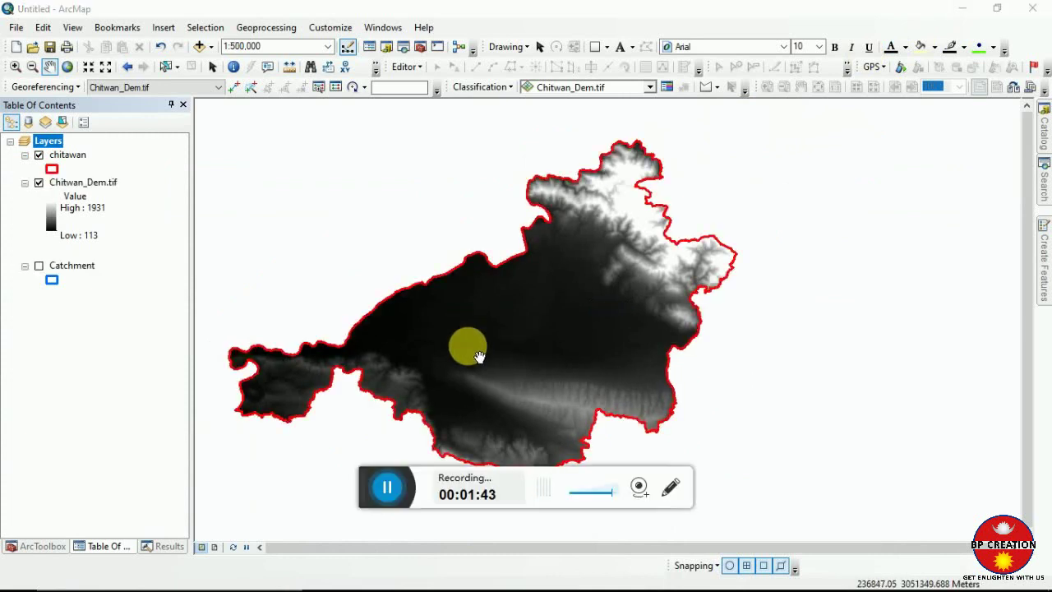
{"action": "left_click", "coordinate": [387, 488]}
{"action": "left_click", "coordinate": [352, 490]}
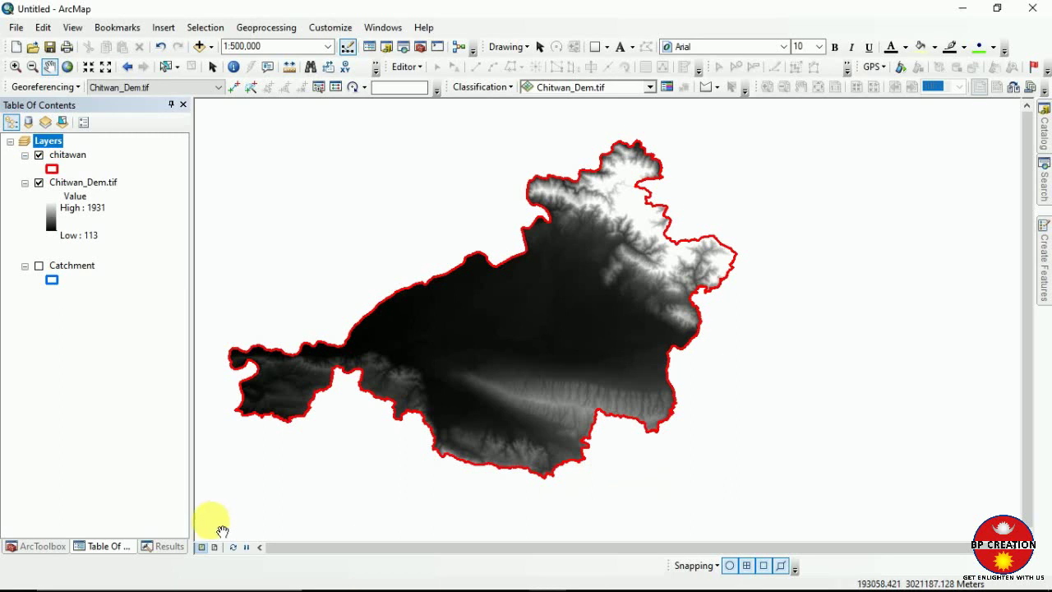
Run the Hydrology Fill tool with Chitwan_Dem.tif as the input surface raster and the default output path
{"action": "left_click", "coordinate": [36, 547]}
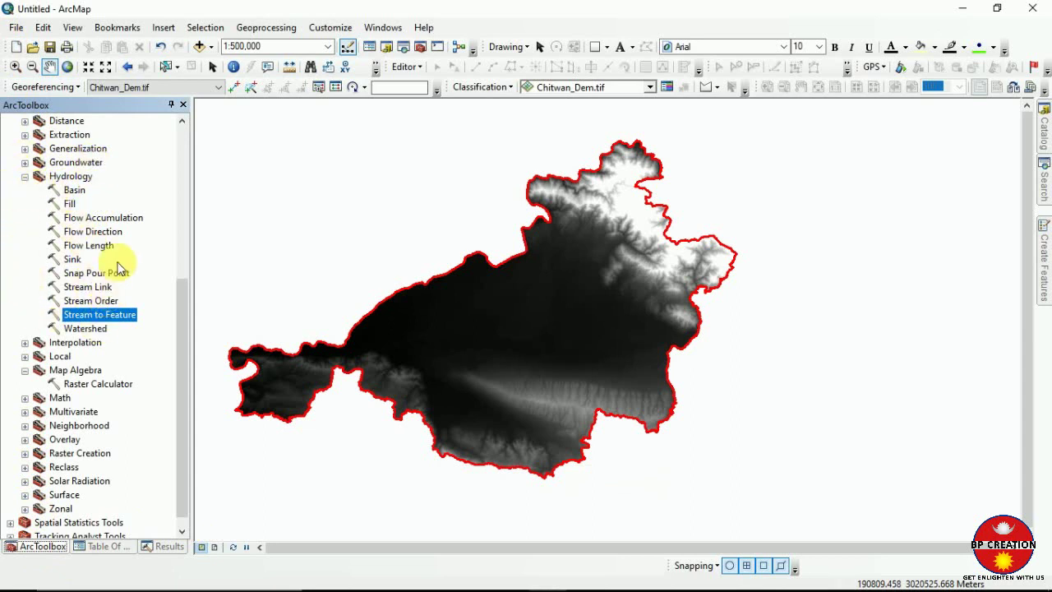
{"action": "left_click", "coordinate": [72, 204]}
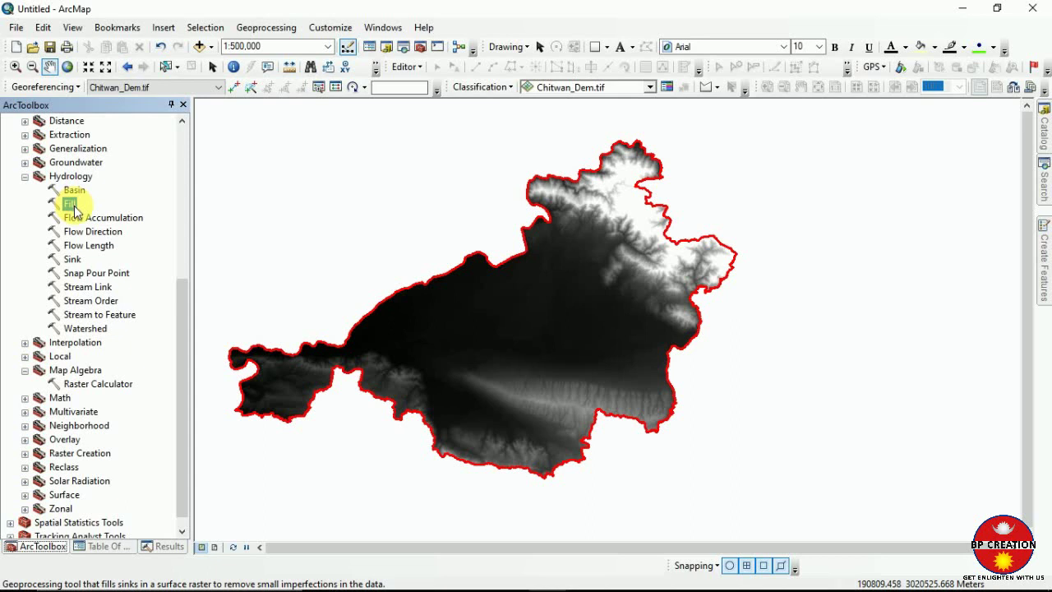
{"action": "double_click", "coordinate": [72, 205]}
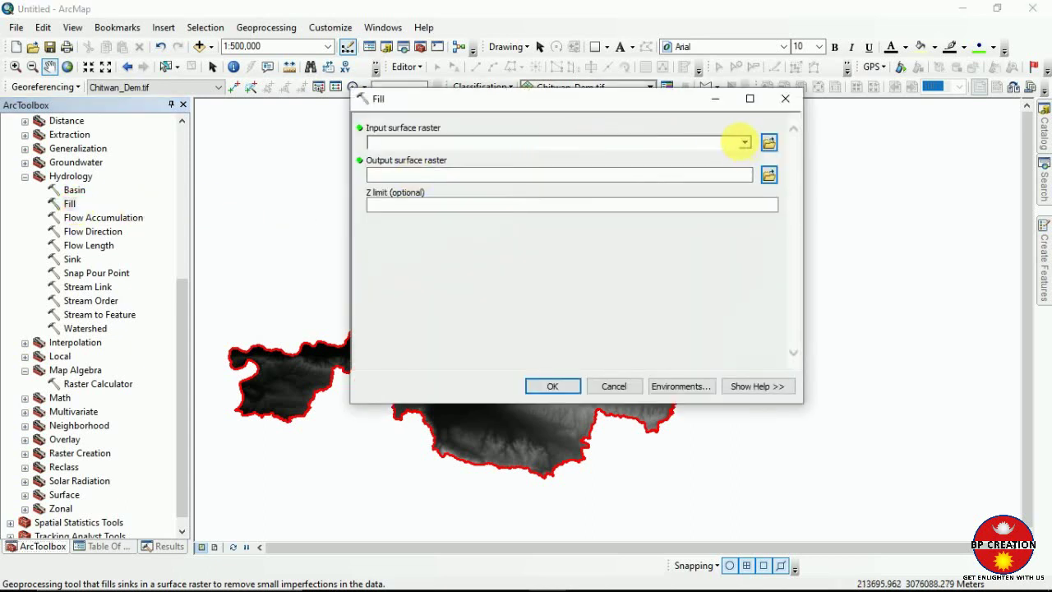
{"action": "left_click", "coordinate": [744, 142]}
{"action": "left_click", "coordinate": [427, 159]}
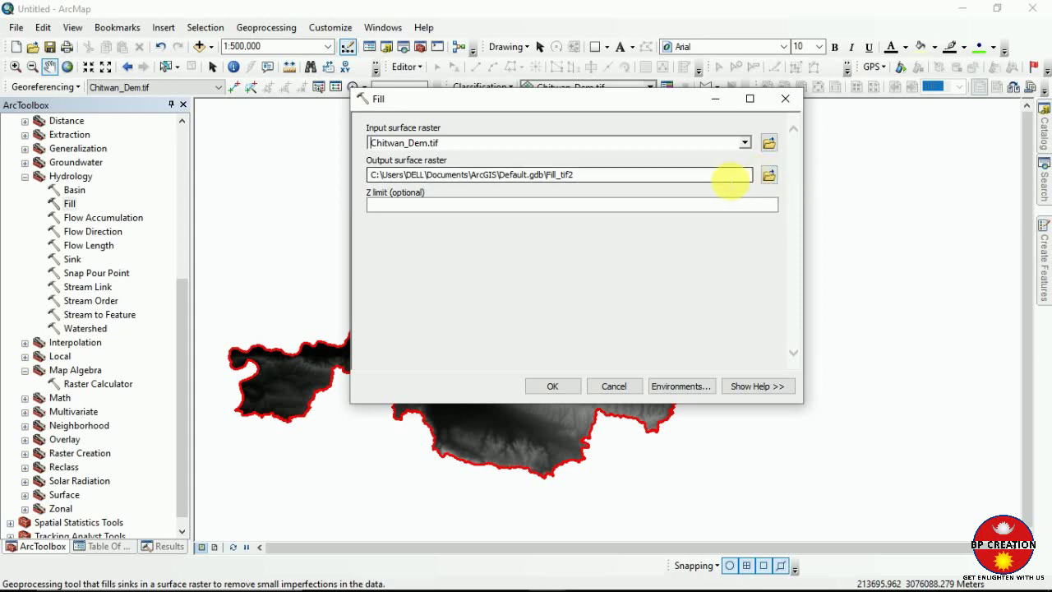
{"action": "left_click", "coordinate": [569, 386]}
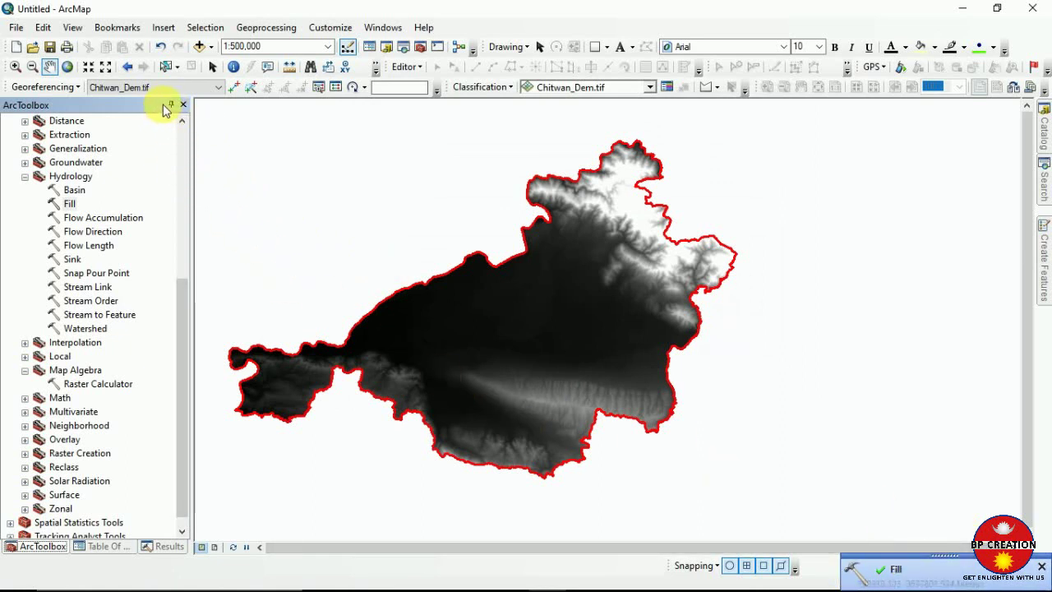
Check the layer list in the table of contents for the filled surface raster
{"action": "left_click", "coordinate": [171, 105]}
{"action": "mouse_move", "coordinate": [9, 189]}
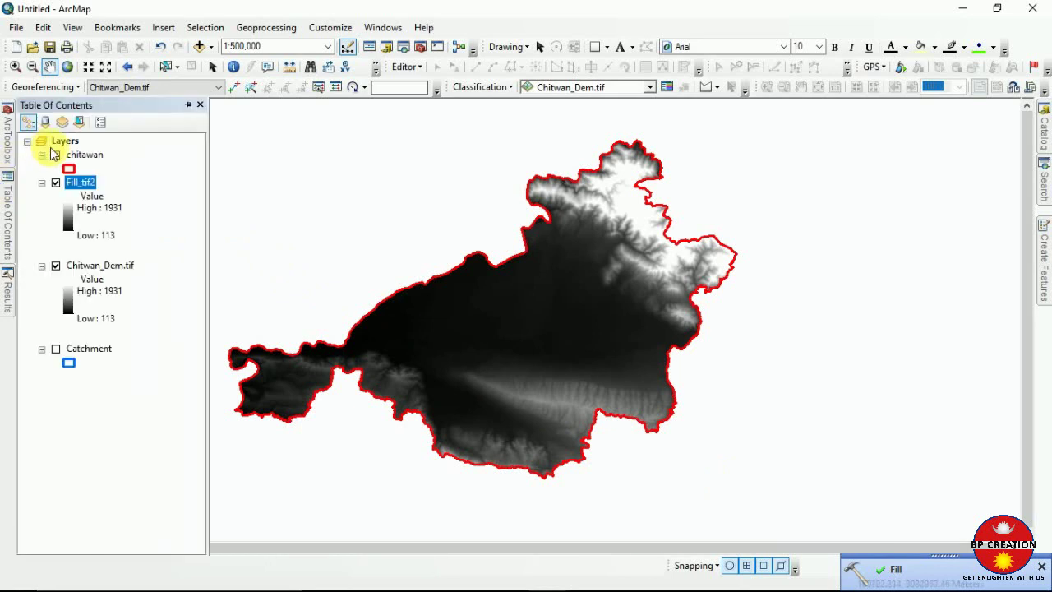
{"action": "left_click", "coordinate": [188, 105]}
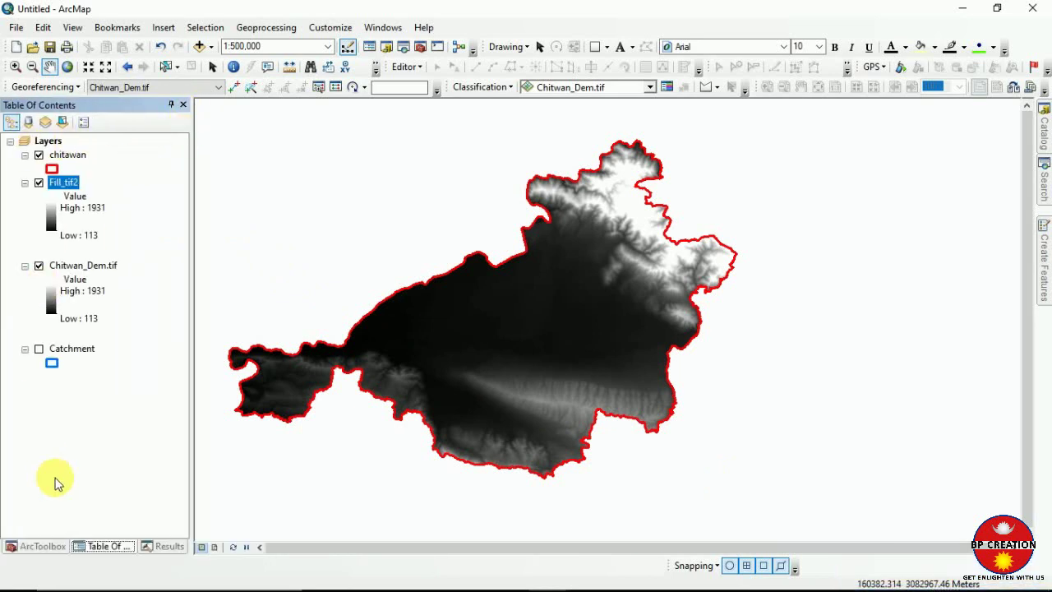
Run the Hydrology Flow Direction tool with Fill_tif2 as the input surface raster and the default output path
{"action": "left_click", "coordinate": [44, 547]}
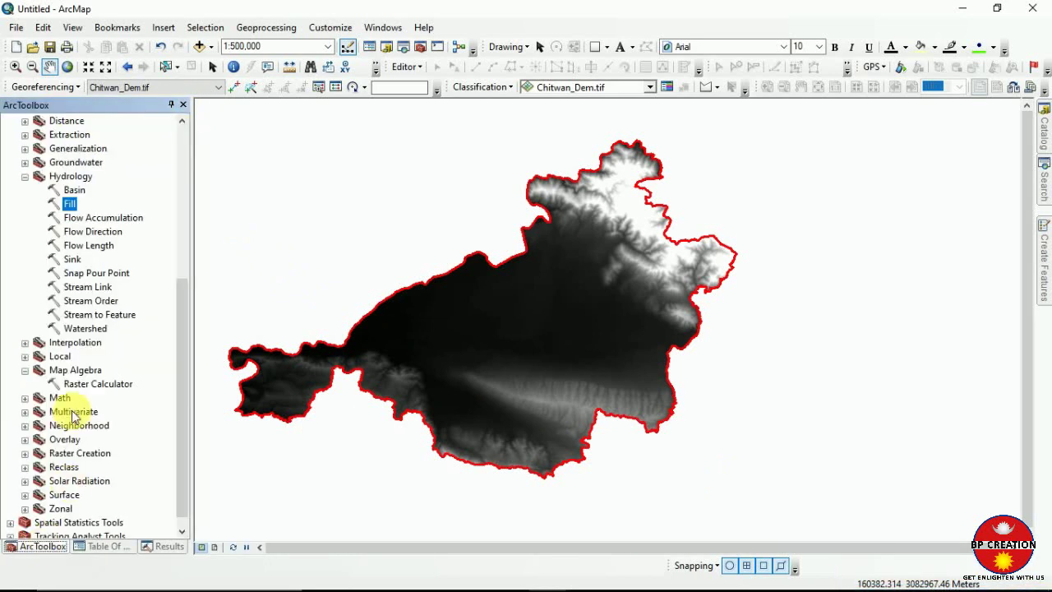
{"action": "double_click", "coordinate": [82, 232]}
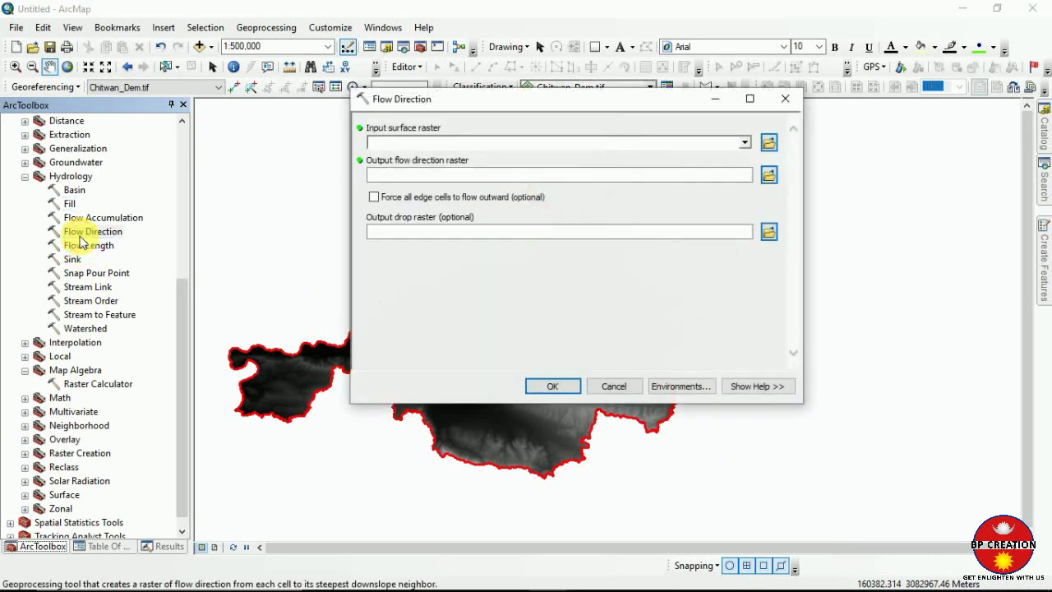
{"action": "left_click", "coordinate": [744, 145]}
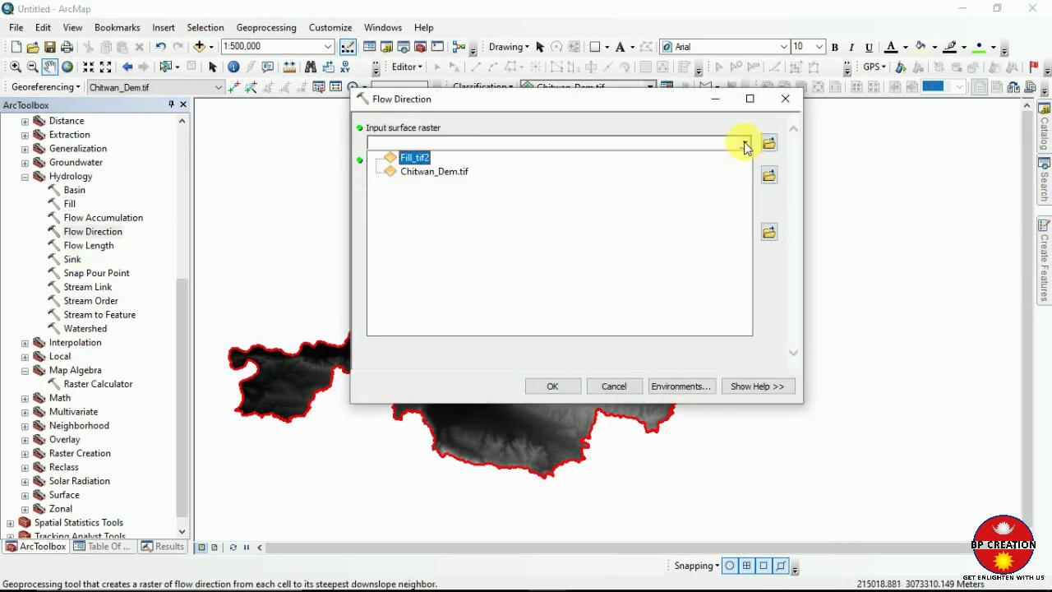
{"action": "left_click", "coordinate": [423, 158]}
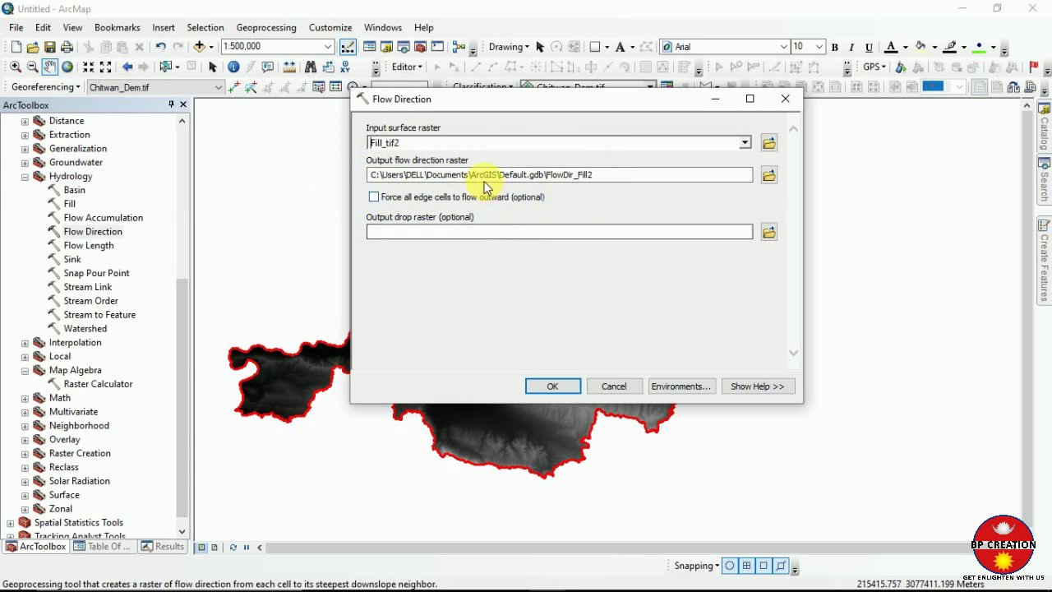
{"action": "left_click", "coordinate": [557, 388]}
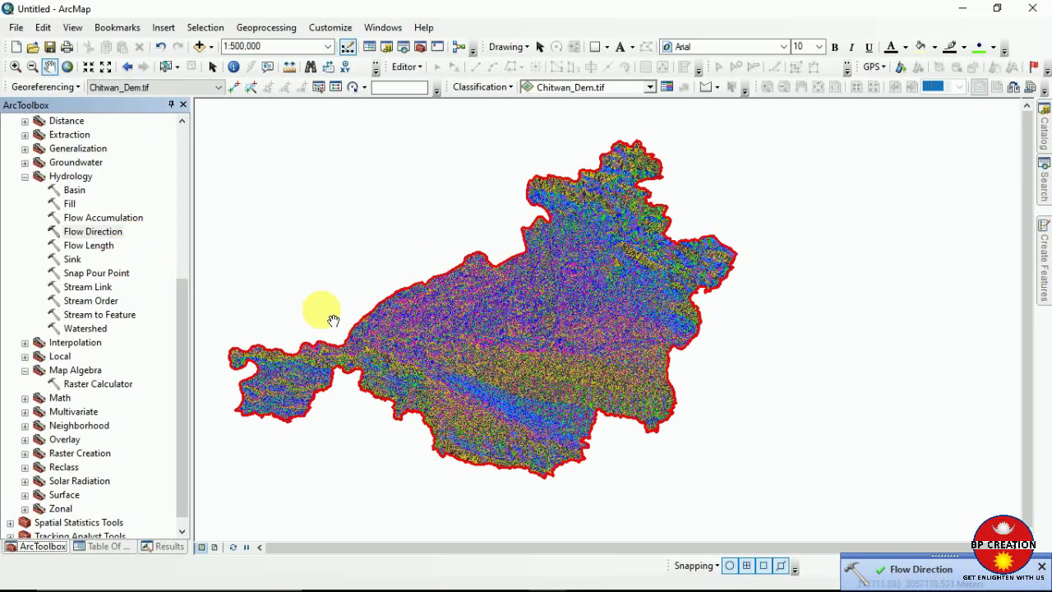
Run the Hydrology Flow Accumulation tool with FlowDir_Fill2 as the input flow direction raster and FLOAT output data type
{"action": "left_click", "coordinate": [125, 219]}
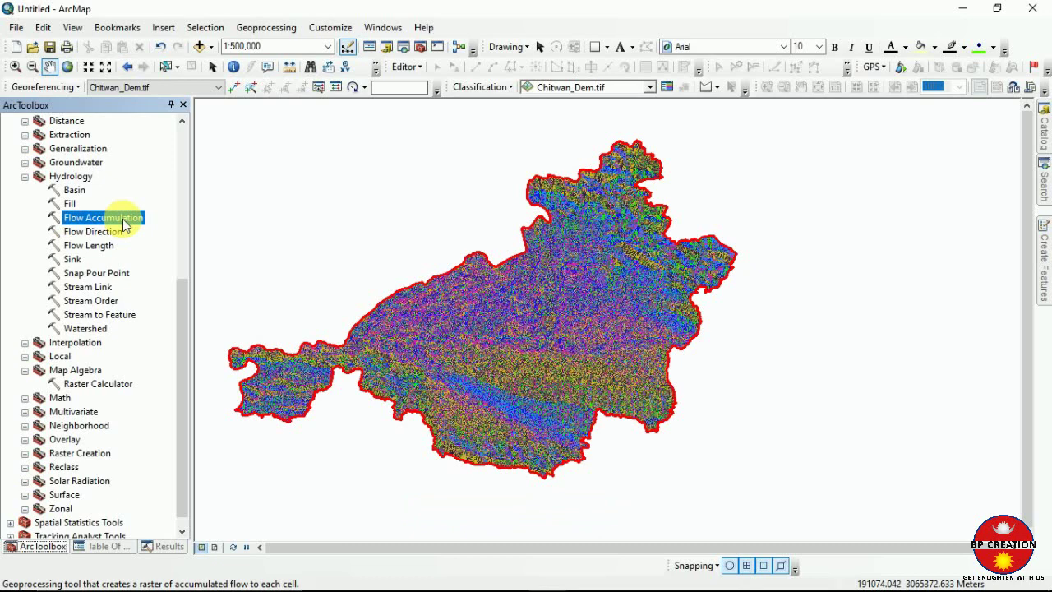
{"action": "double_click", "coordinate": [123, 225]}
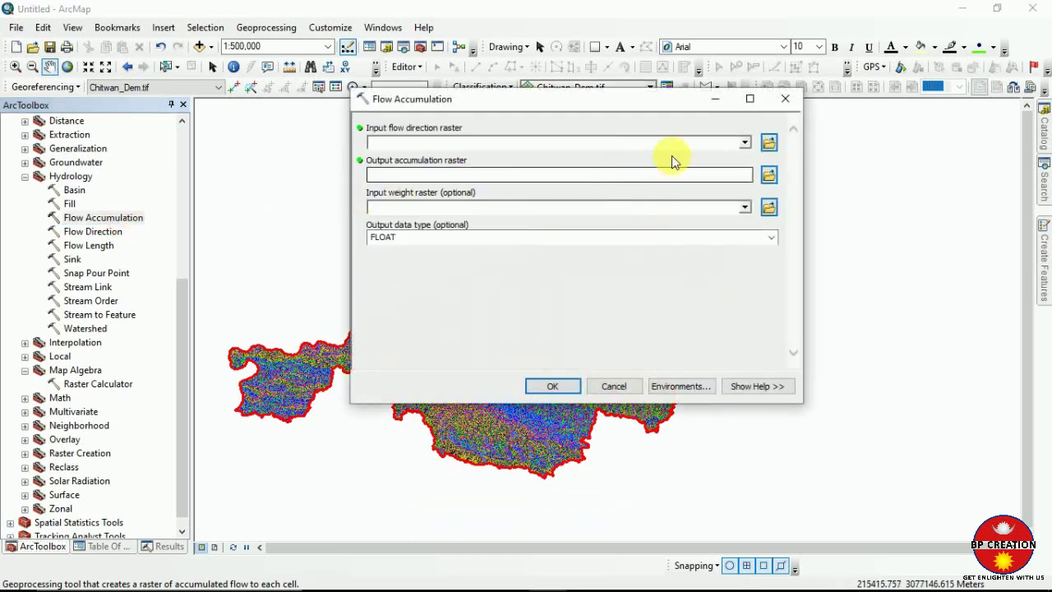
{"action": "left_click", "coordinate": [743, 144]}
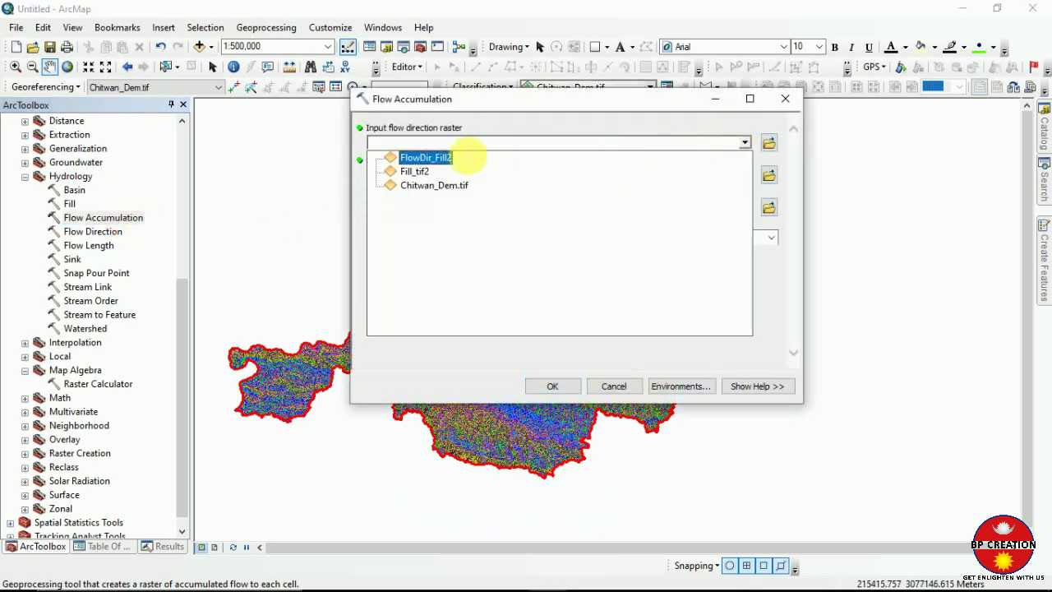
{"action": "left_click", "coordinate": [440, 160]}
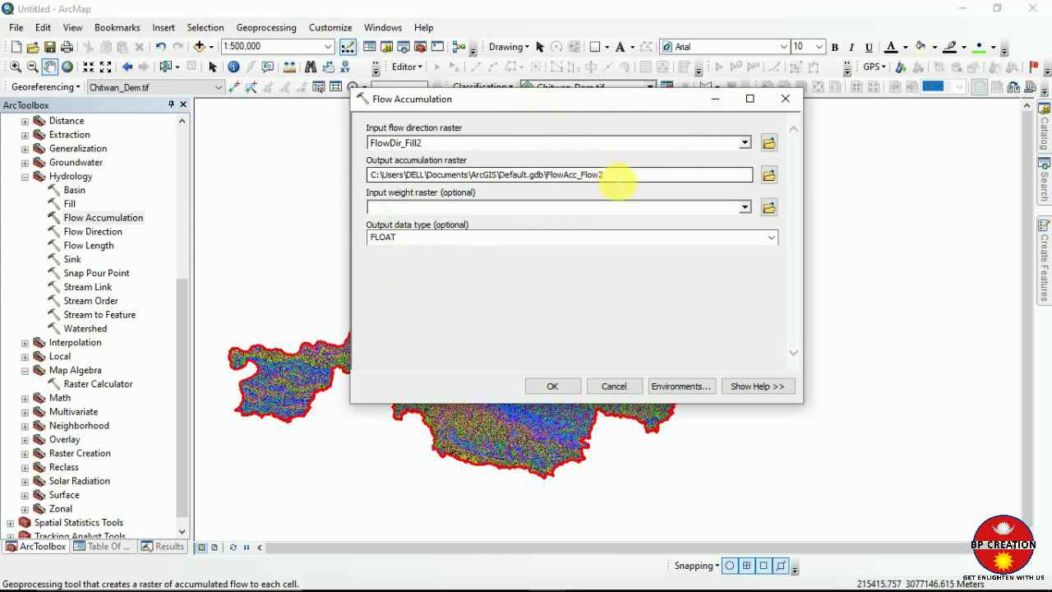
{"action": "left_click", "coordinate": [557, 385]}
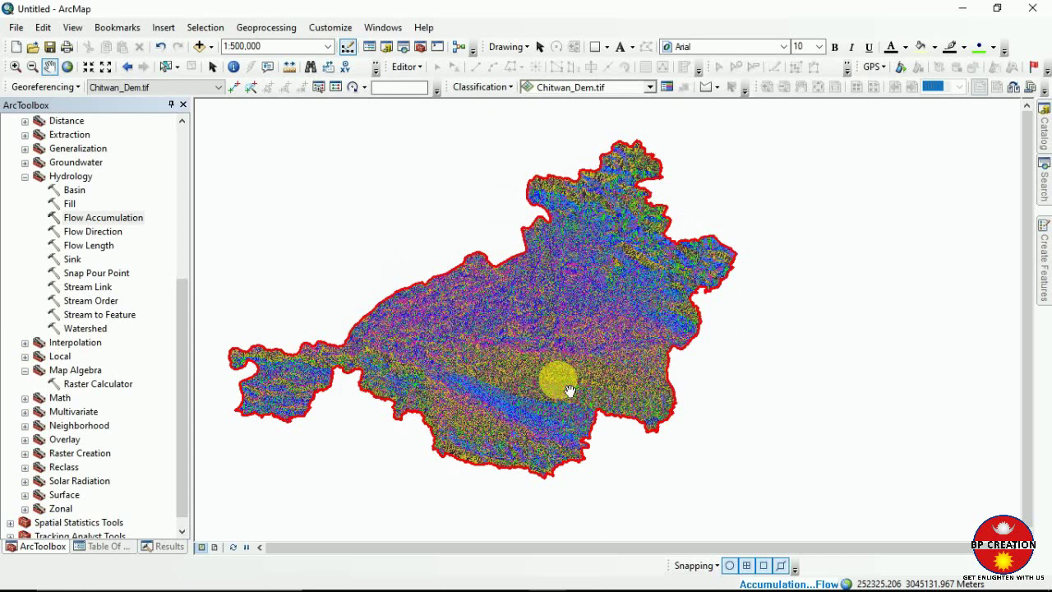
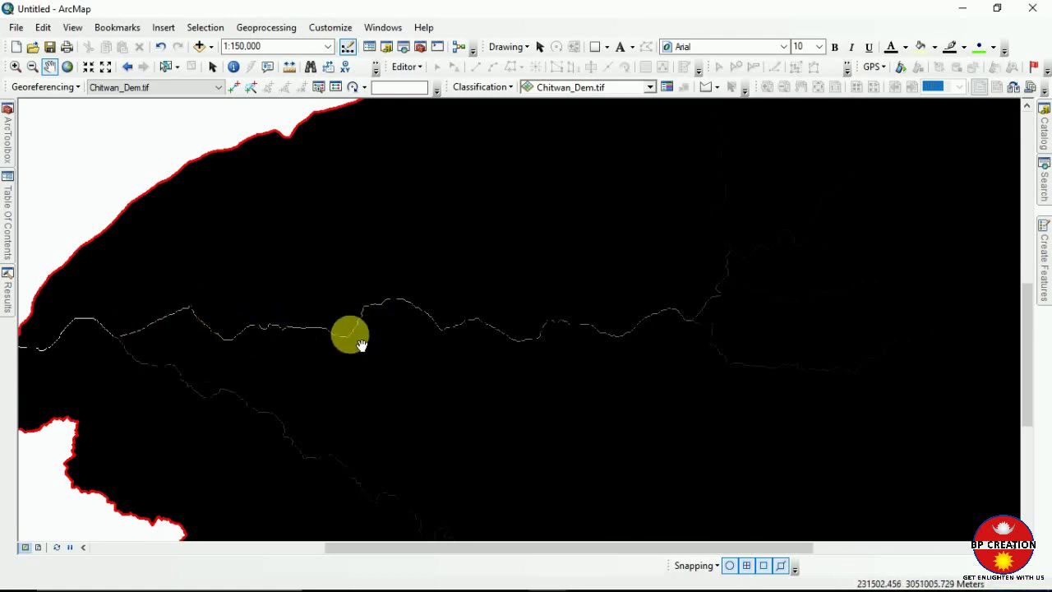
{"action": "scroll", "coordinate": [633, 272], "scroll_direction": "up", "scroll_amount": 5}
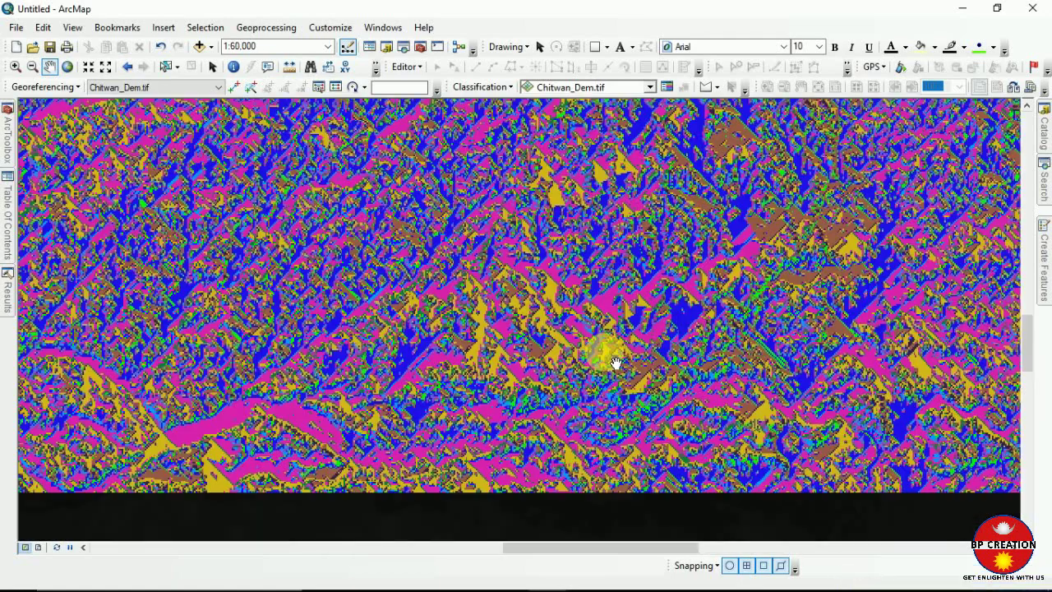
{"action": "scroll", "coordinate": [606, 352], "scroll_direction": "down", "scroll_amount": 5}
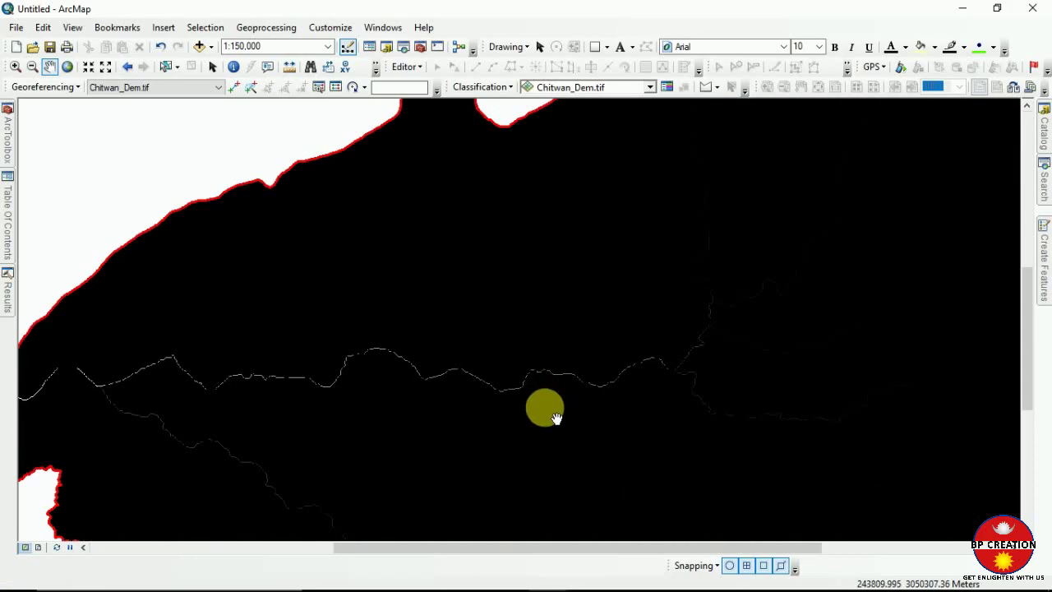
{"action": "scroll", "coordinate": [559, 394], "scroll_direction": "down", "scroll_amount": 3}
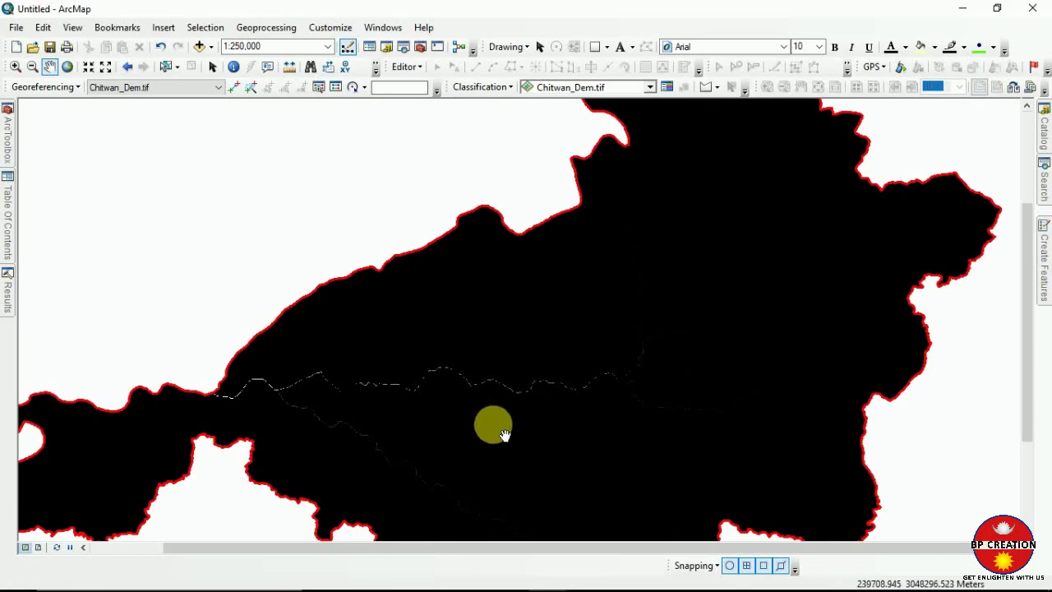
{"action": "scroll", "coordinate": [510, 378], "scroll_direction": "down", "scroll_amount": 3}
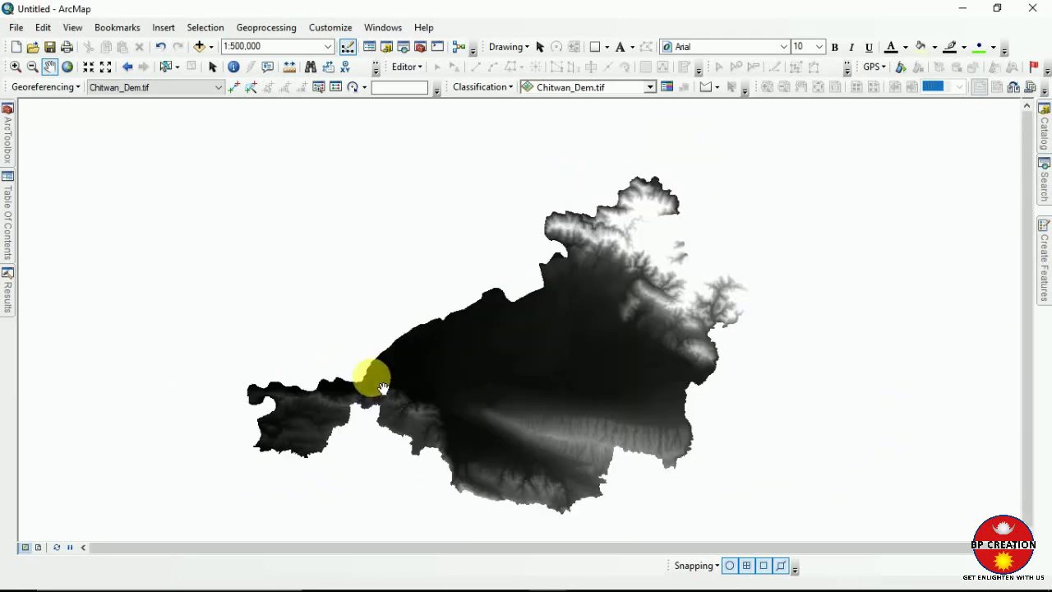
Symbolize the FlowAcc_Flow2 raster as Classified with 15 Natural Breaks (Jenks) classes
{"action": "mouse_move", "coordinate": [6, 218]}
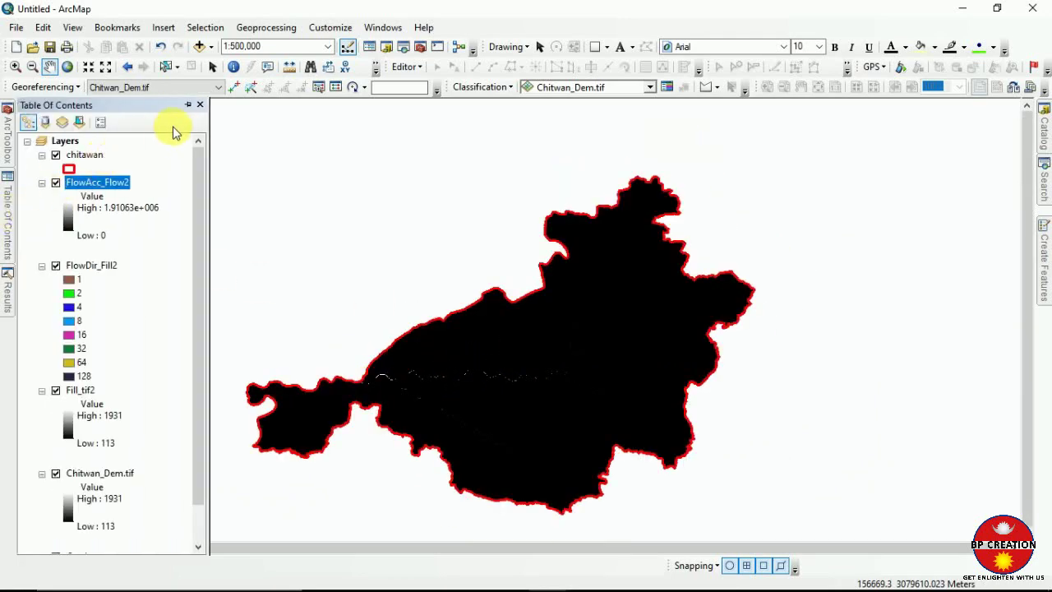
{"action": "left_click", "coordinate": [188, 105]}
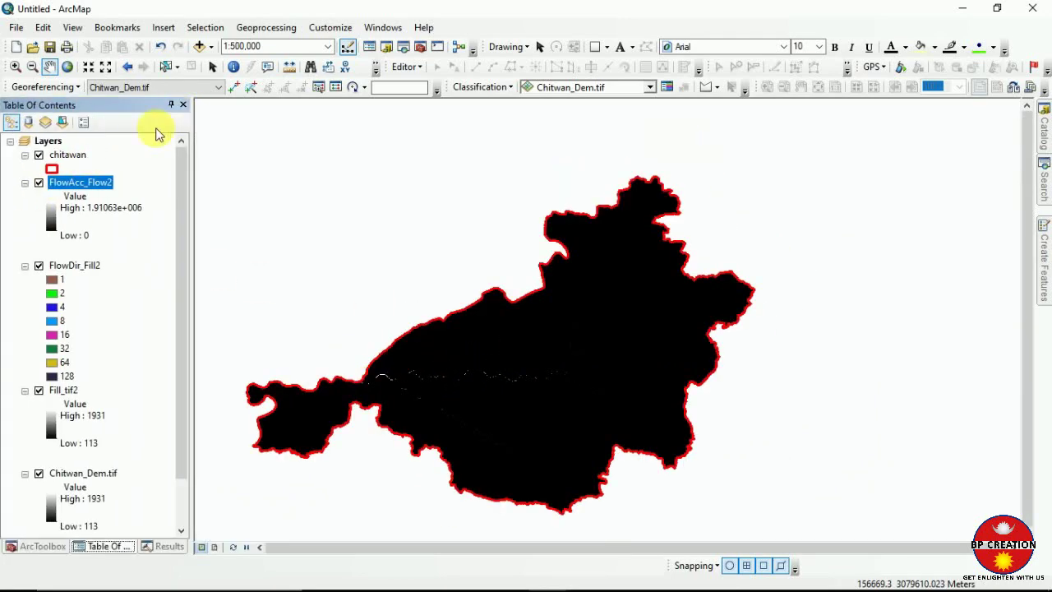
{"action": "right_click", "coordinate": [71, 184]}
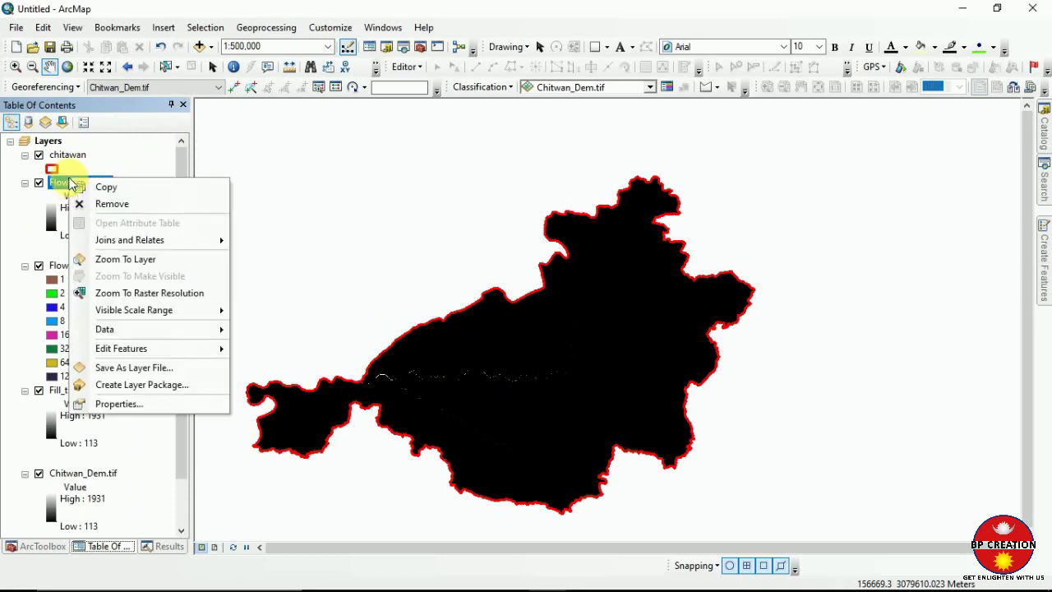
{"action": "left_click", "coordinate": [132, 404]}
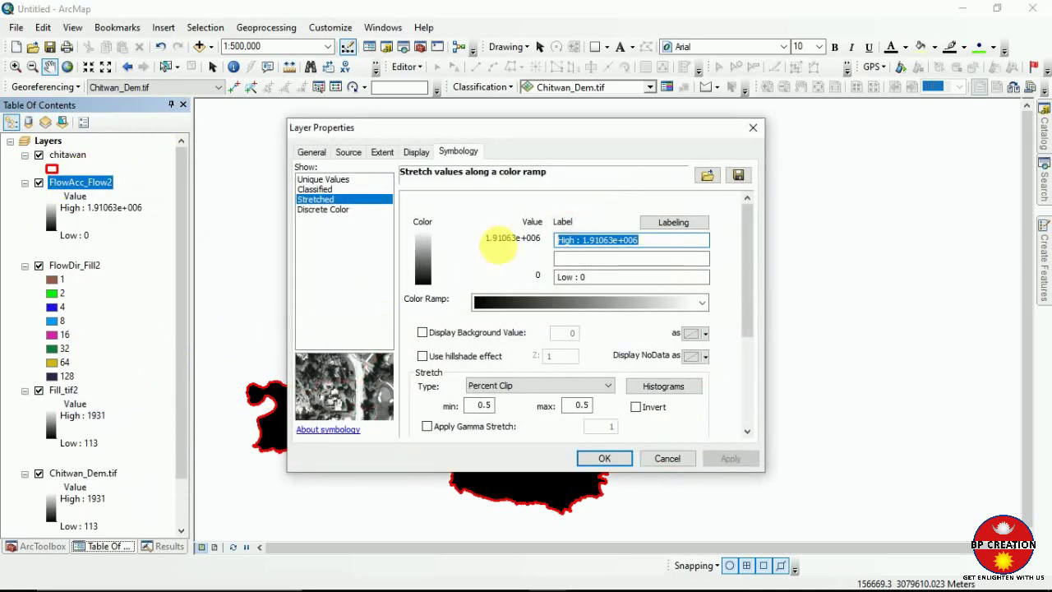
{"action": "left_click", "coordinate": [319, 189]}
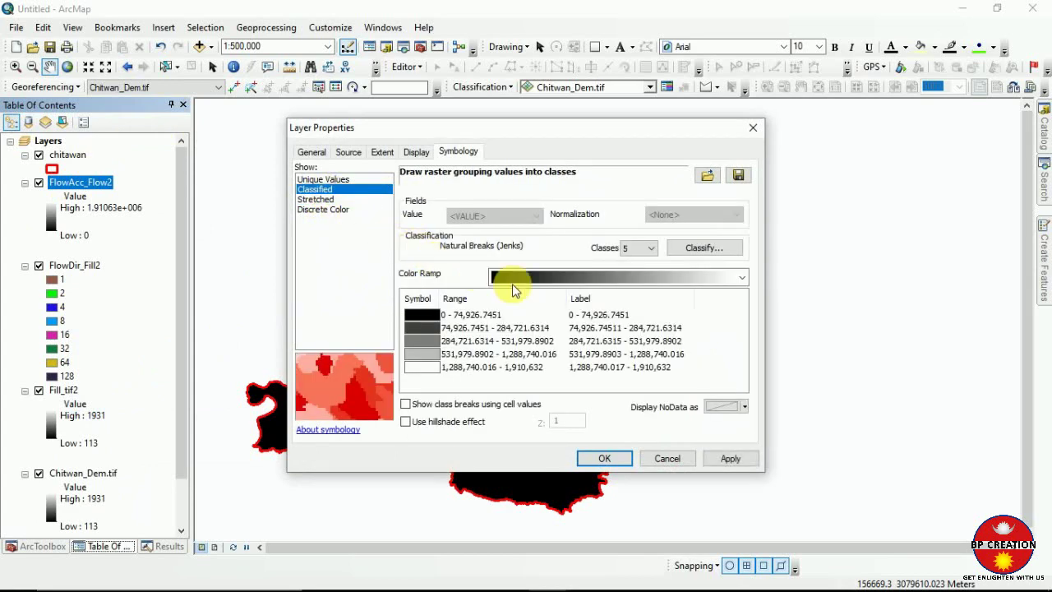
{"action": "left_click", "coordinate": [652, 249]}
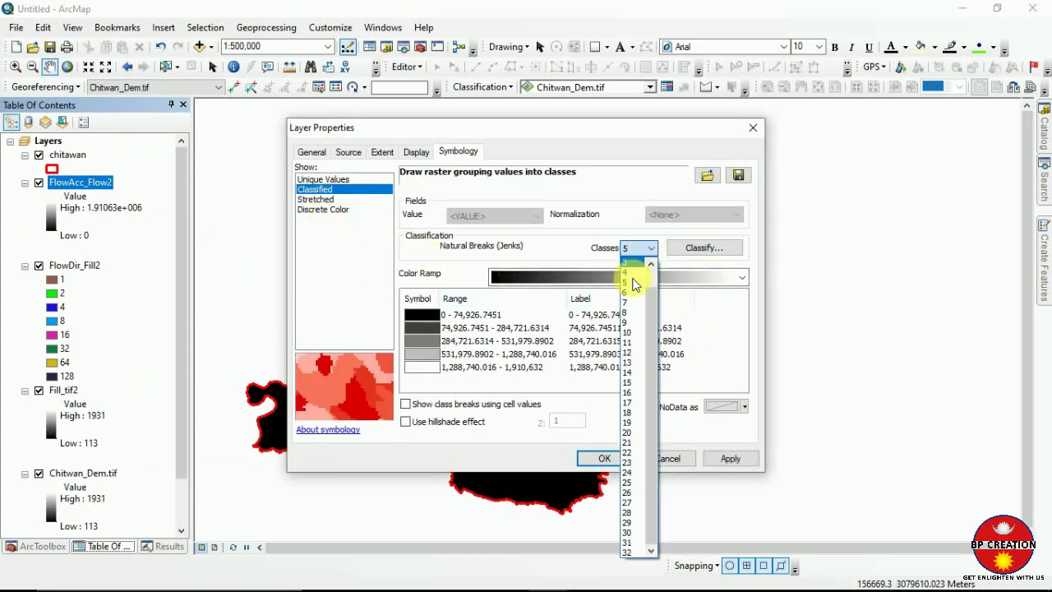
{"action": "left_click", "coordinate": [629, 383]}
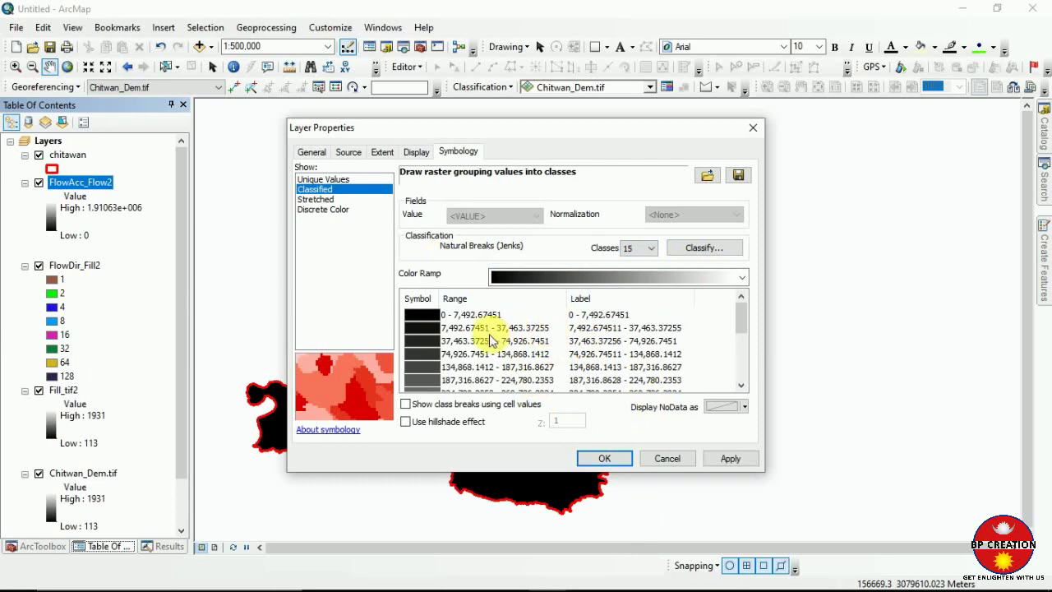
{"action": "scroll", "coordinate": [571, 355], "scroll_direction": "down", "scroll_amount": 3}
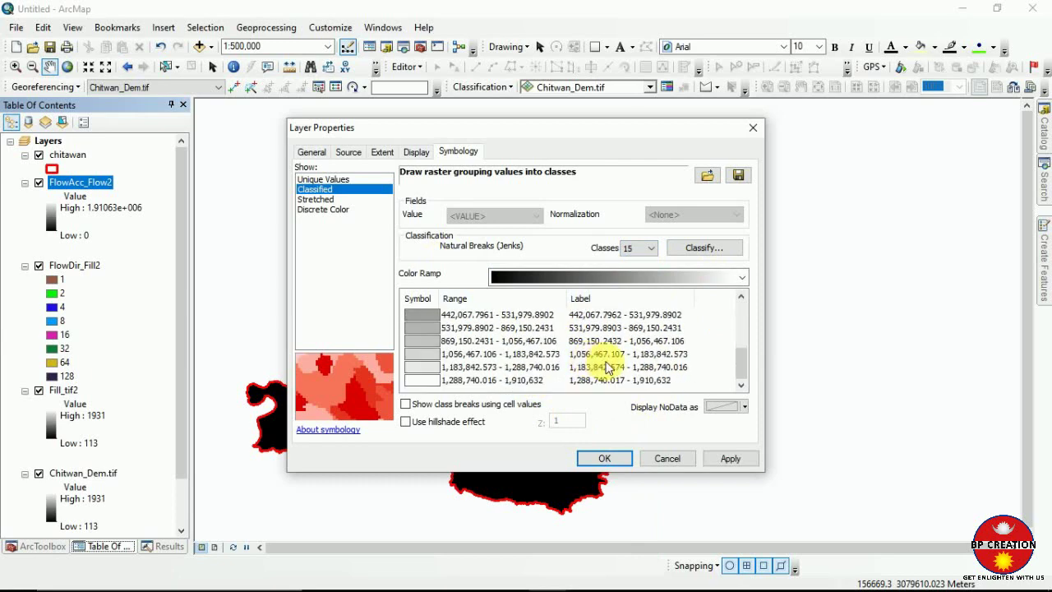
{"action": "scroll", "coordinate": [612, 368], "scroll_direction": "up", "scroll_amount": 2}
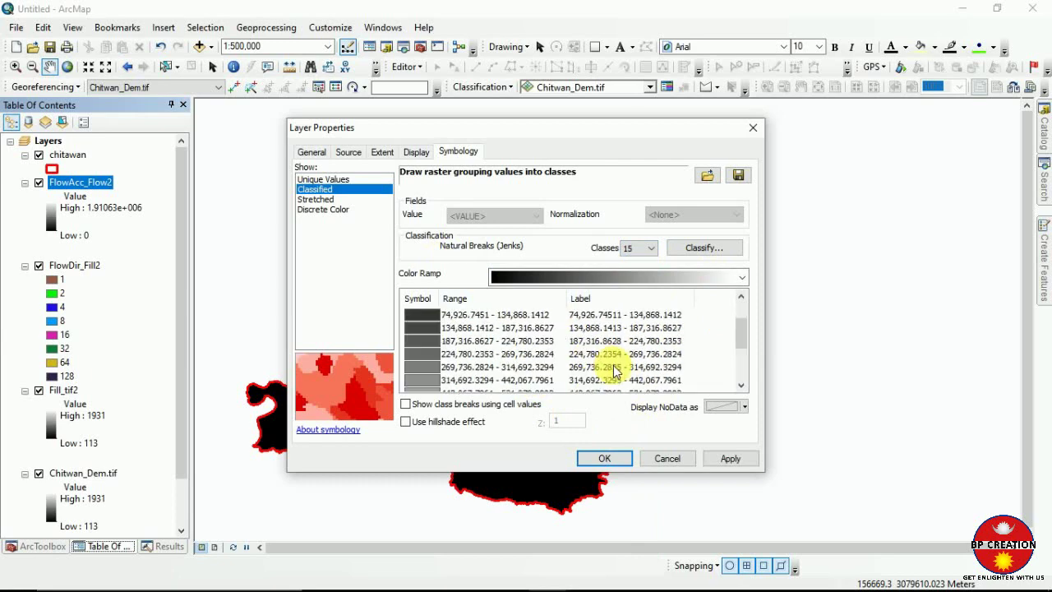
{"action": "left_click", "coordinate": [730, 459]}
{"action": "left_click", "coordinate": [620, 457]}
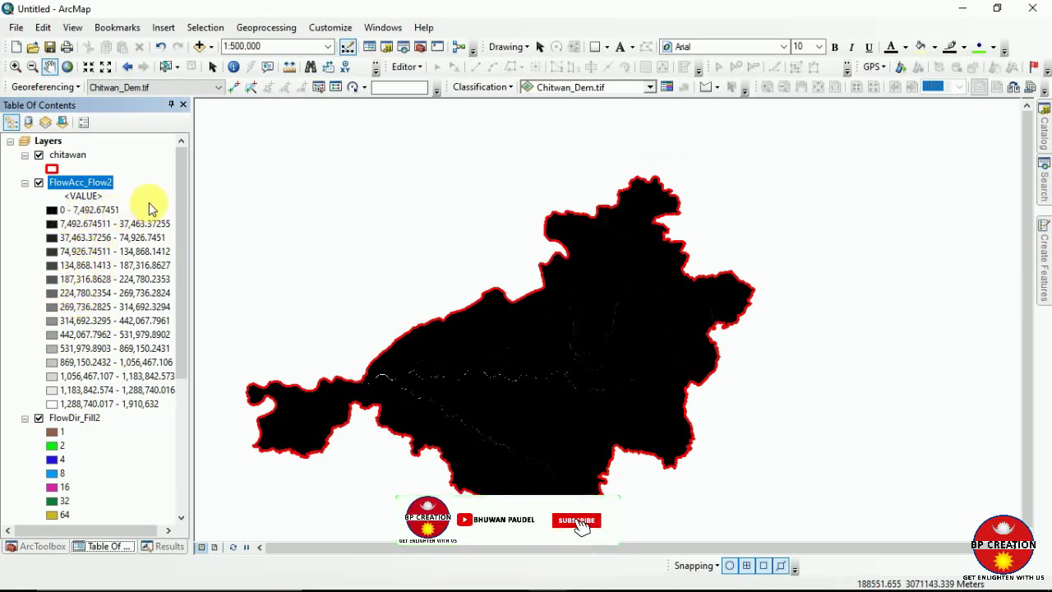
Switch the FlowAcc_Flow2 symbology to Stretched, using the Standard Deviations stretch type with n of 2.5
{"action": "right_click", "coordinate": [102, 188]}
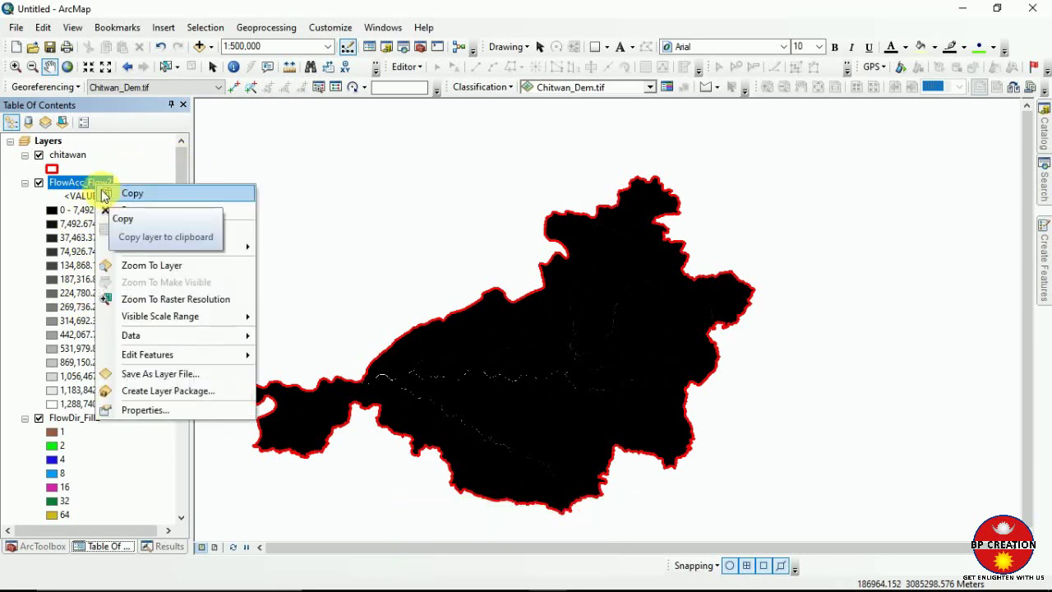
{"action": "left_click", "coordinate": [144, 409]}
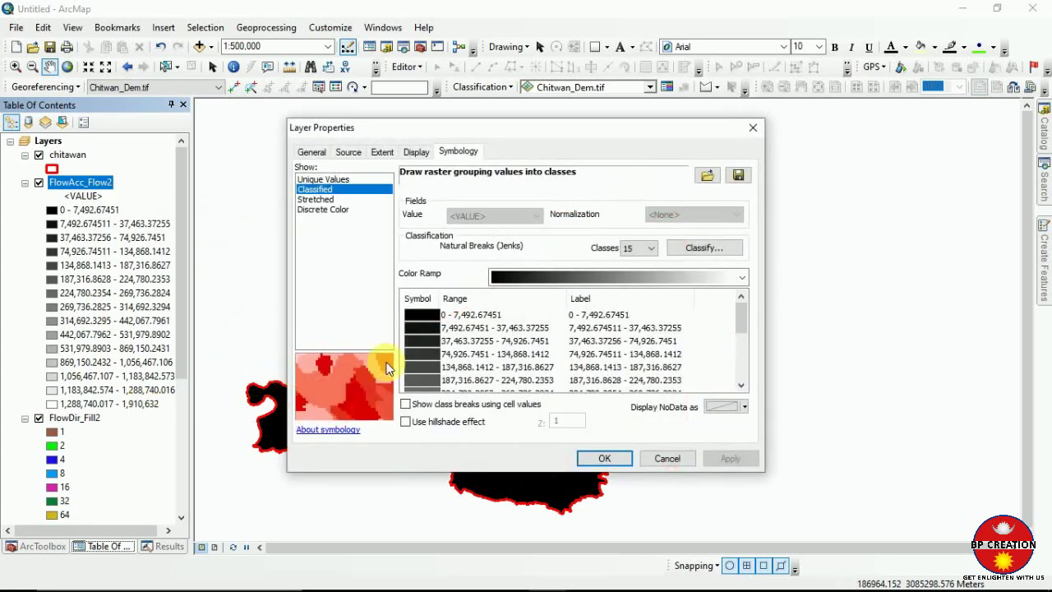
{"action": "left_click", "coordinate": [314, 199]}
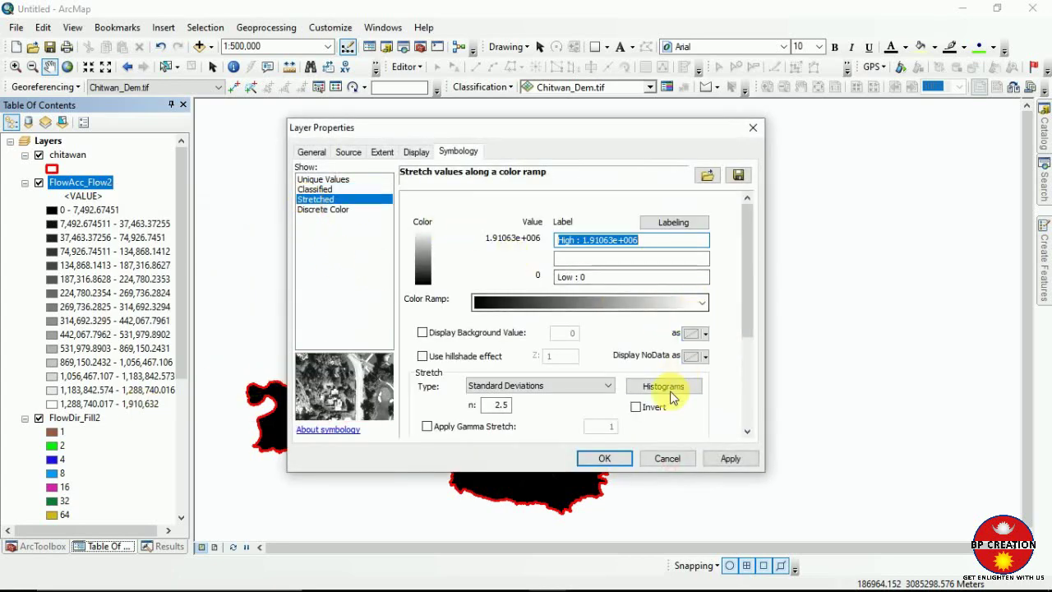
{"action": "left_click", "coordinate": [731, 458]}
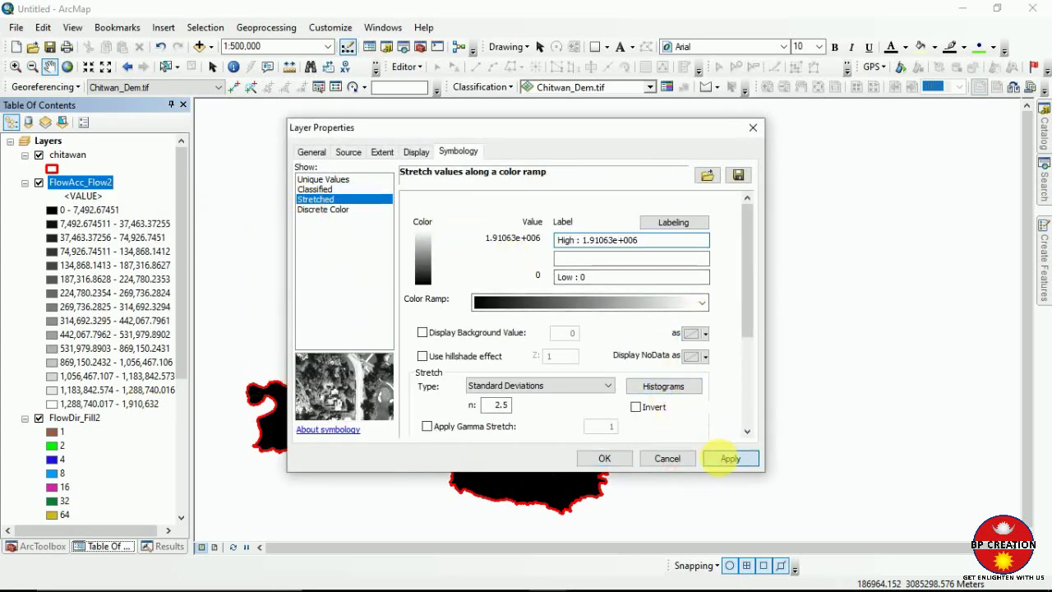
{"action": "left_click", "coordinate": [620, 460]}
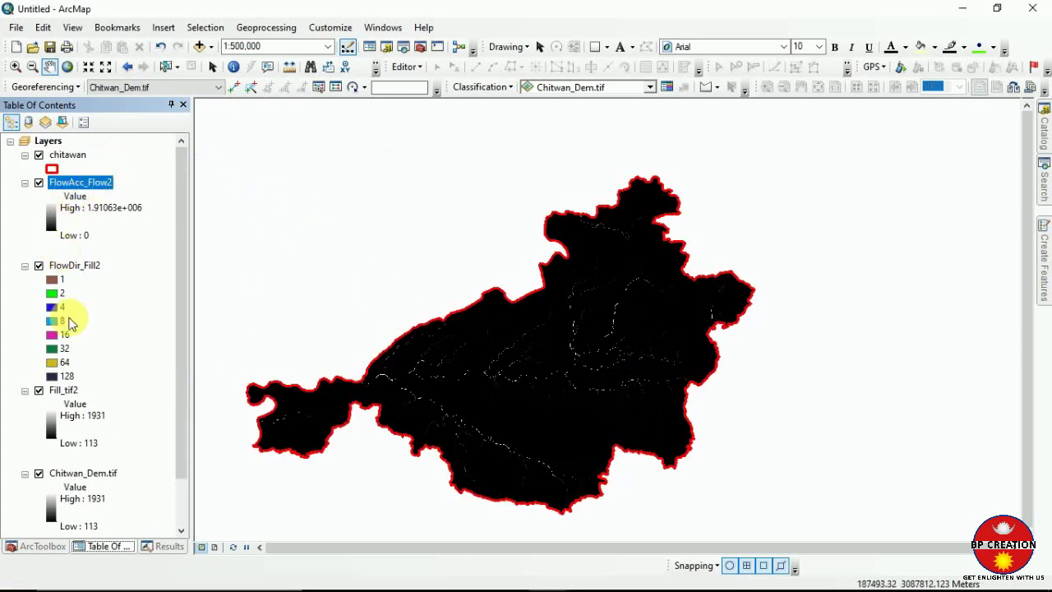
Run Raster Calculator with the expression "FlowAcc_Flow2" >= 10000 and the default output raster path
{"action": "left_click", "coordinate": [37, 546]}
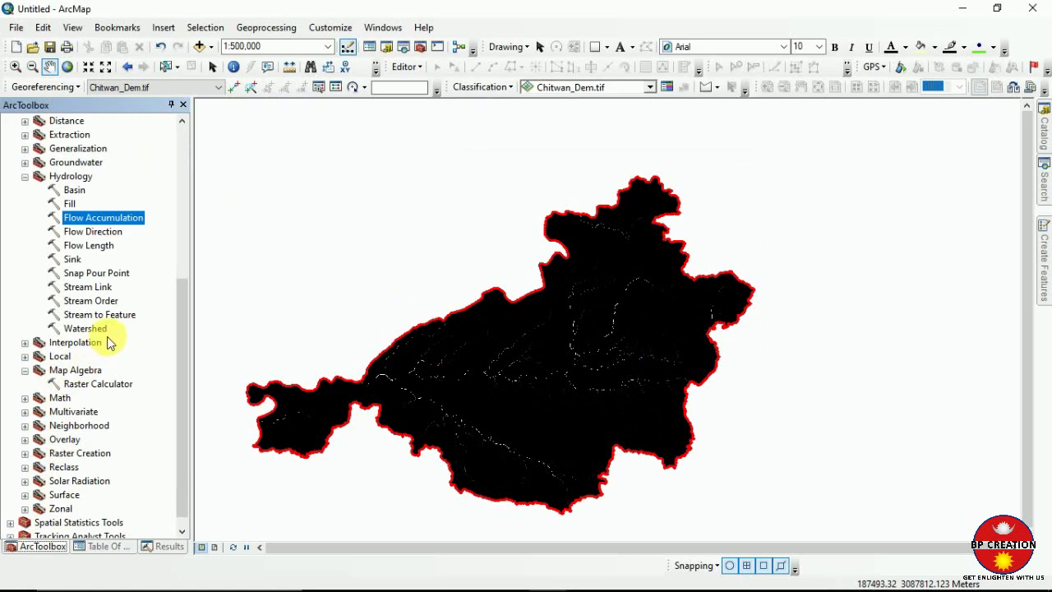
{"action": "left_click", "coordinate": [85, 387]}
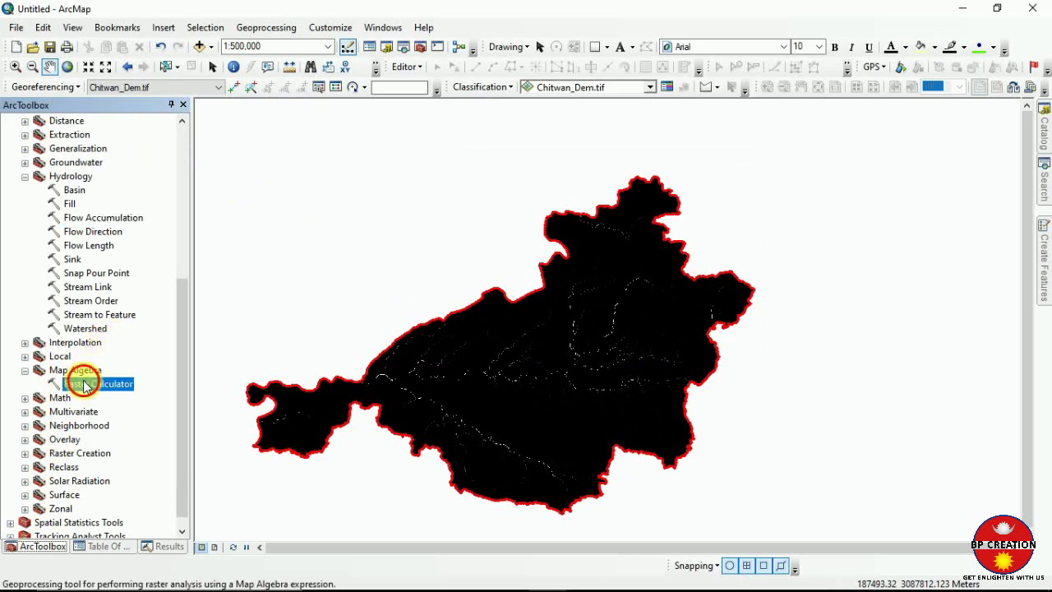
{"action": "double_click", "coordinate": [86, 383]}
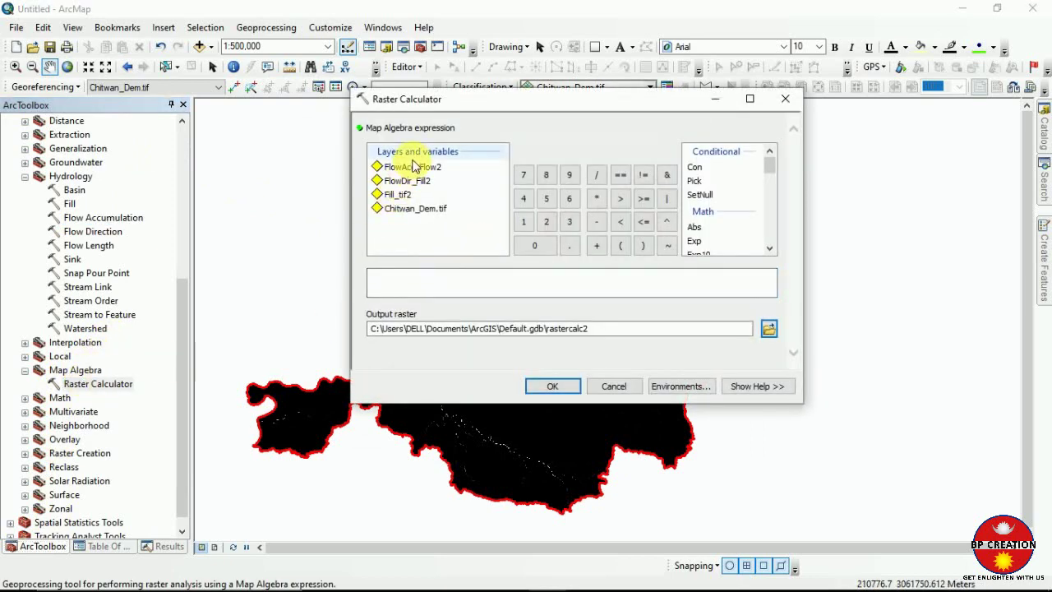
{"action": "double_click", "coordinate": [413, 166]}
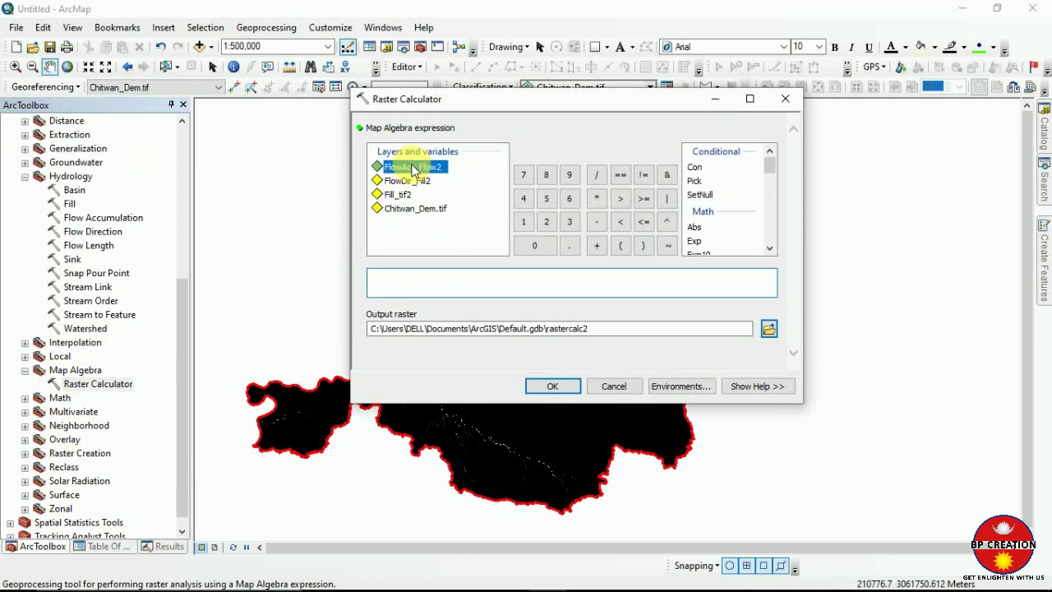
{"action": "double_click", "coordinate": [640, 200]}
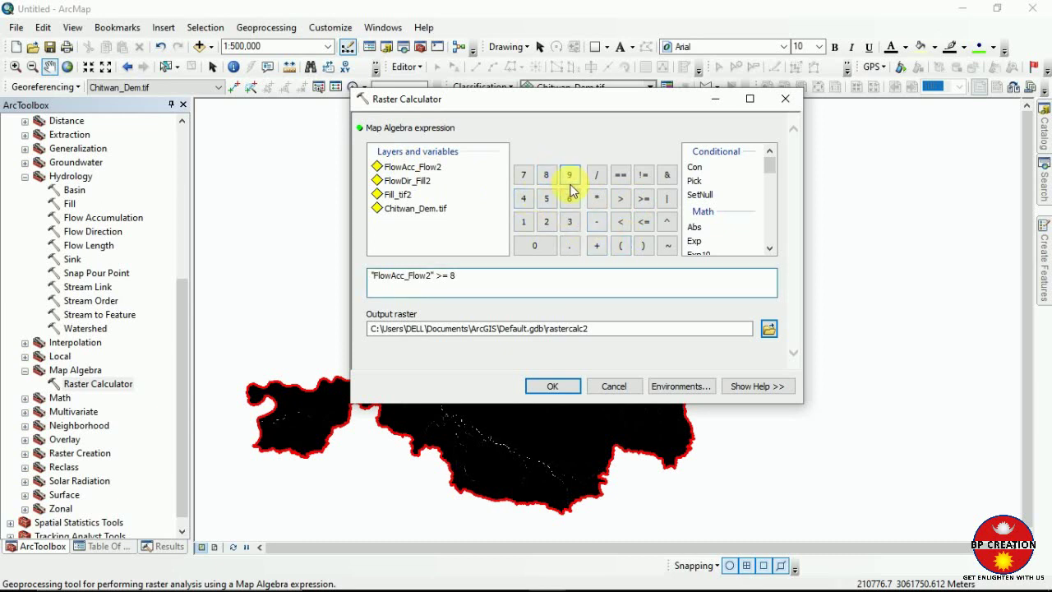
{"action": "left_click", "coordinate": [523, 230]}
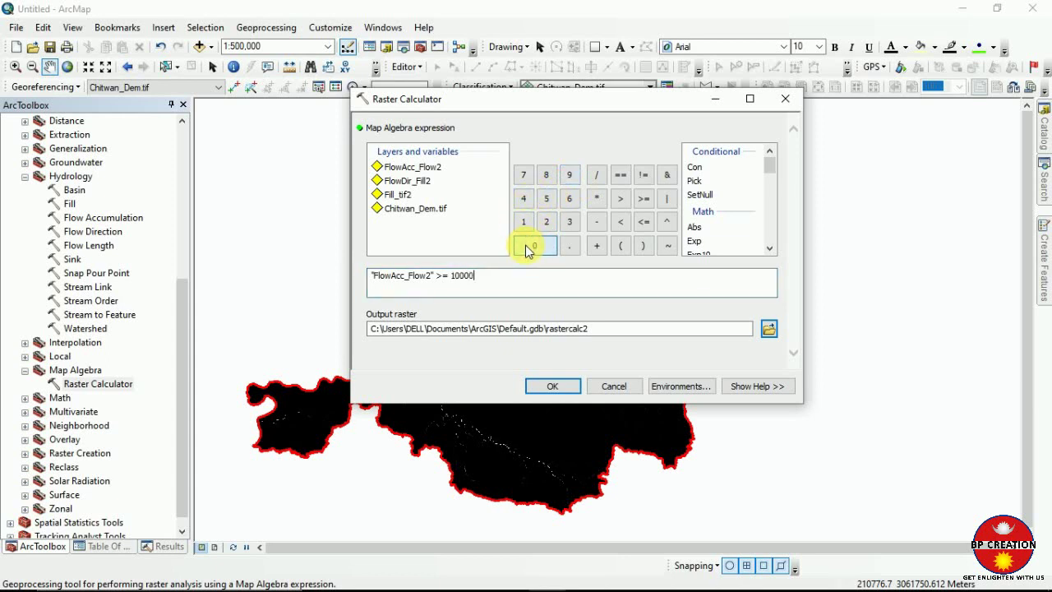
{"action": "left_click", "coordinate": [544, 388]}
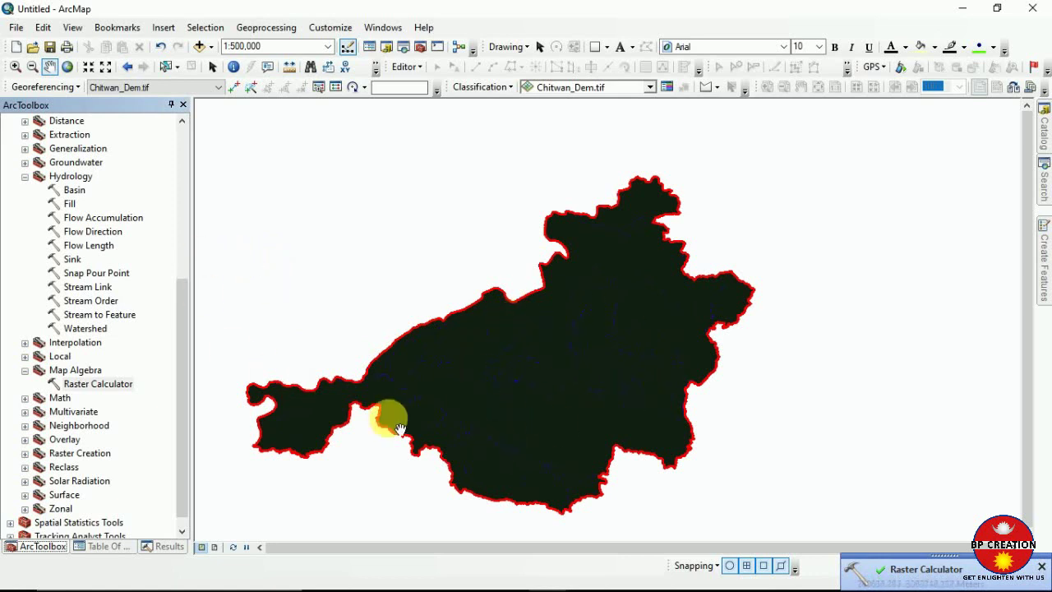
Hide the FlowAcc_Flow2, FlowDir_Fill2, Fill_tif2 and Chitwan_Dem.tif layers, leaving the chitawan boundary and rastercalc2 displayed
{"action": "left_click", "coordinate": [168, 105]}
{"action": "mouse_move", "coordinate": [10, 199]}
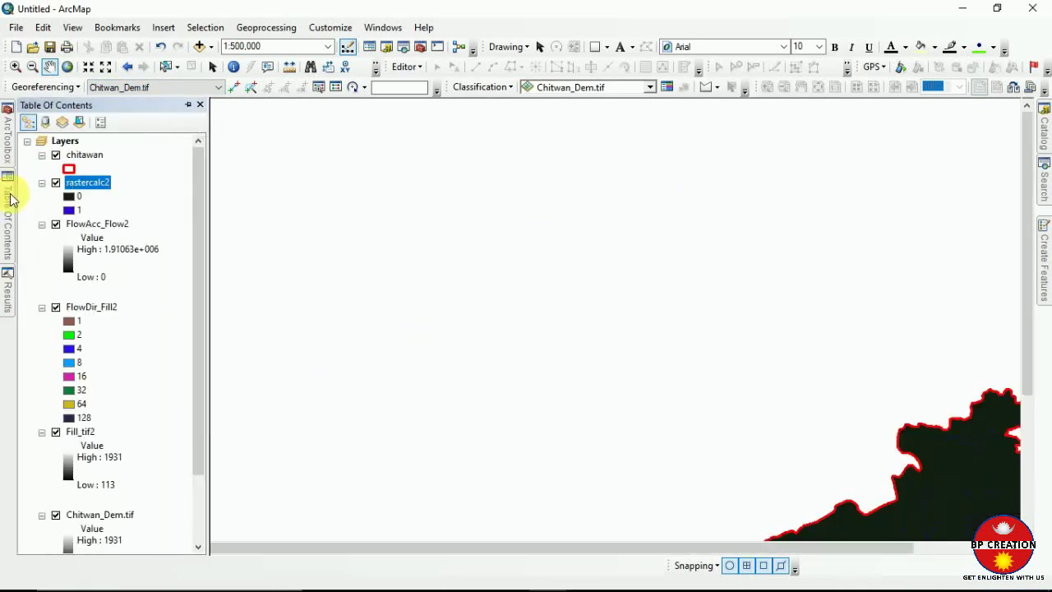
{"action": "left_click", "coordinate": [188, 105]}
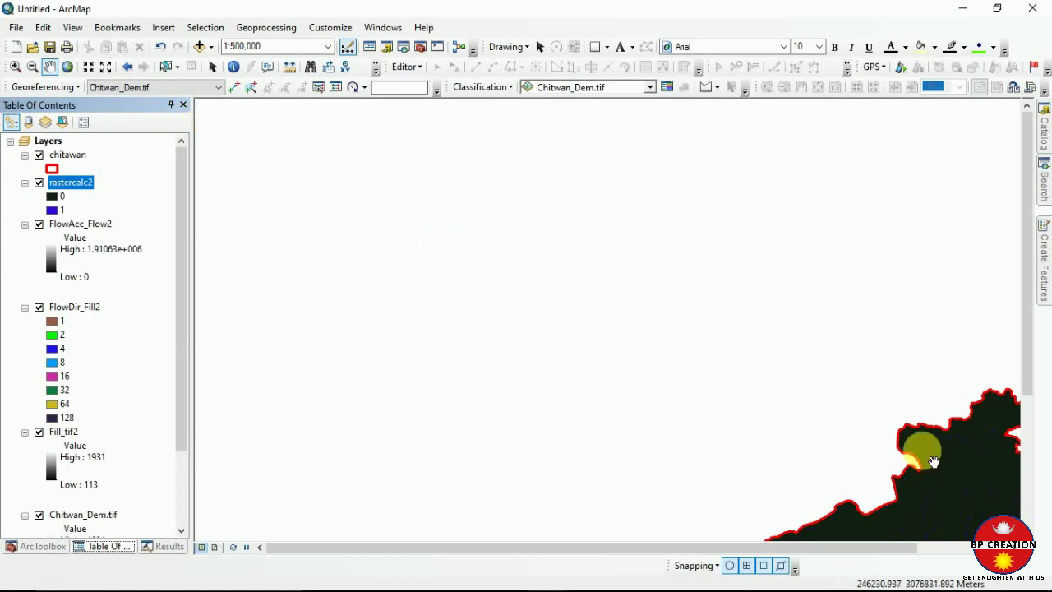
{"action": "left_click_drag", "start_coordinate": [953, 476], "coordinate": [580, 242]}
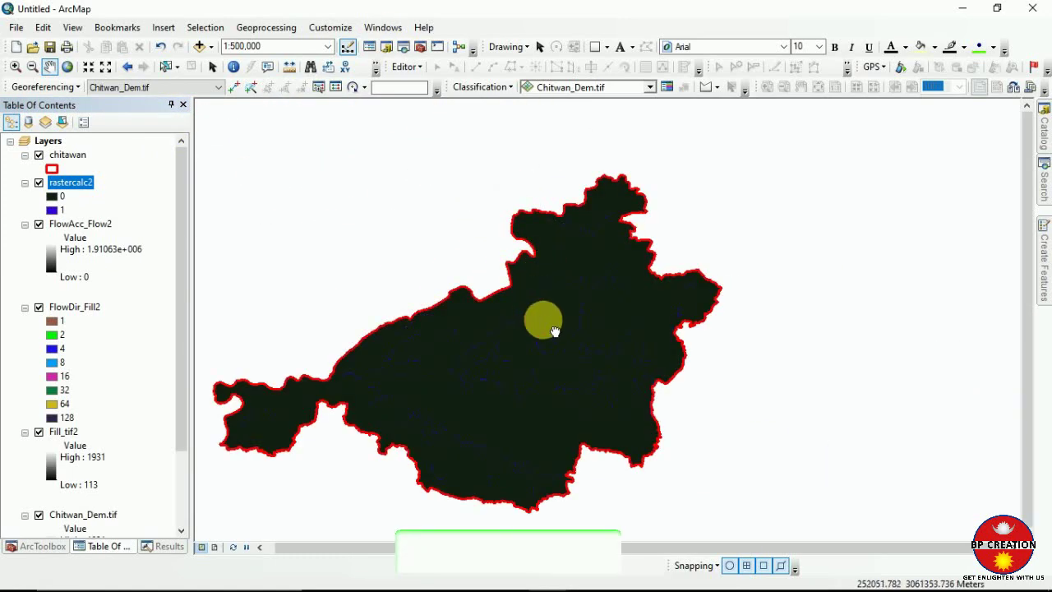
{"action": "left_click_drag", "start_coordinate": [545, 320], "coordinate": [644, 301]}
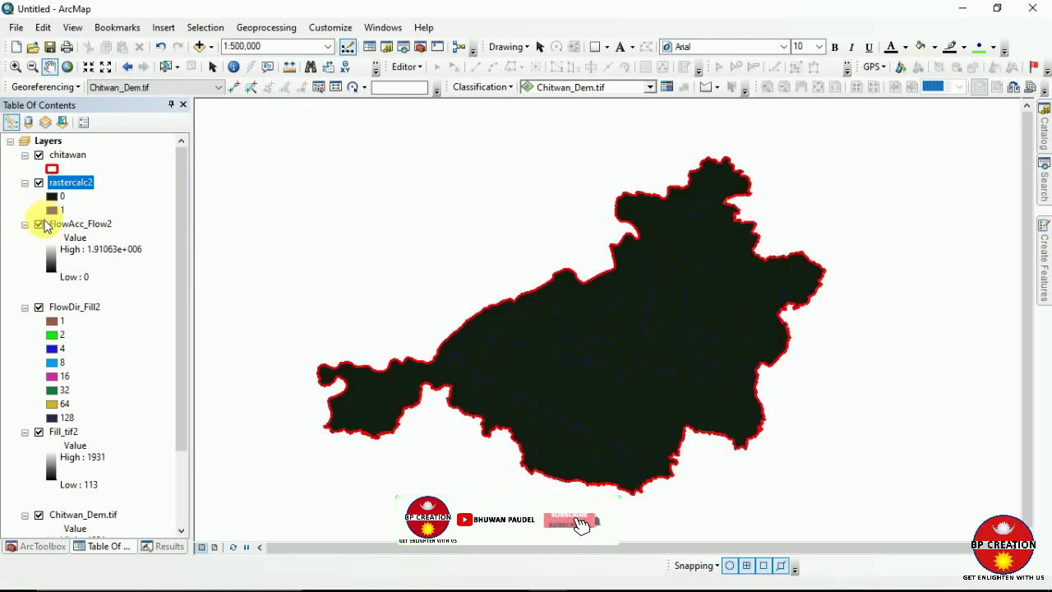
{"action": "left_click", "coordinate": [51, 225]}
{"action": "left_click", "coordinate": [39, 225]}
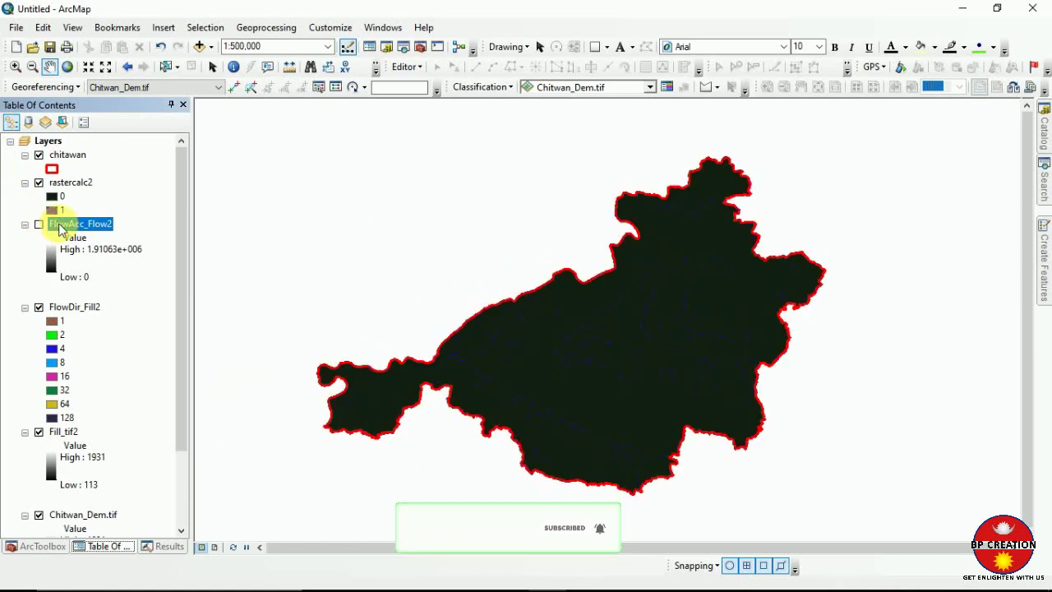
{"action": "left_click", "coordinate": [39, 307]}
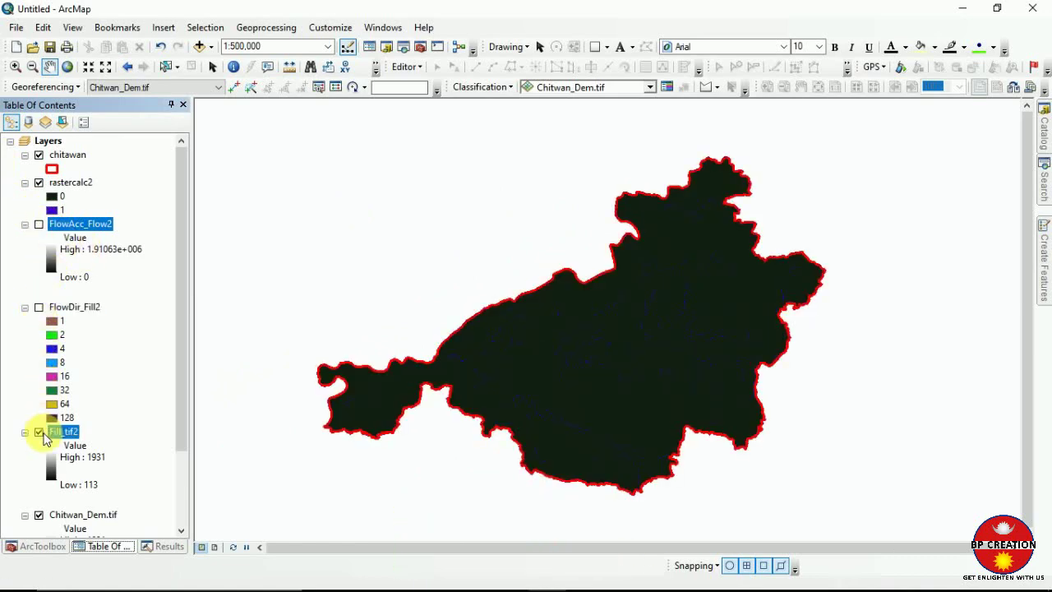
{"action": "left_click", "coordinate": [38, 433]}
{"action": "scroll", "coordinate": [54, 420], "scroll_direction": "down", "scroll_amount": 2}
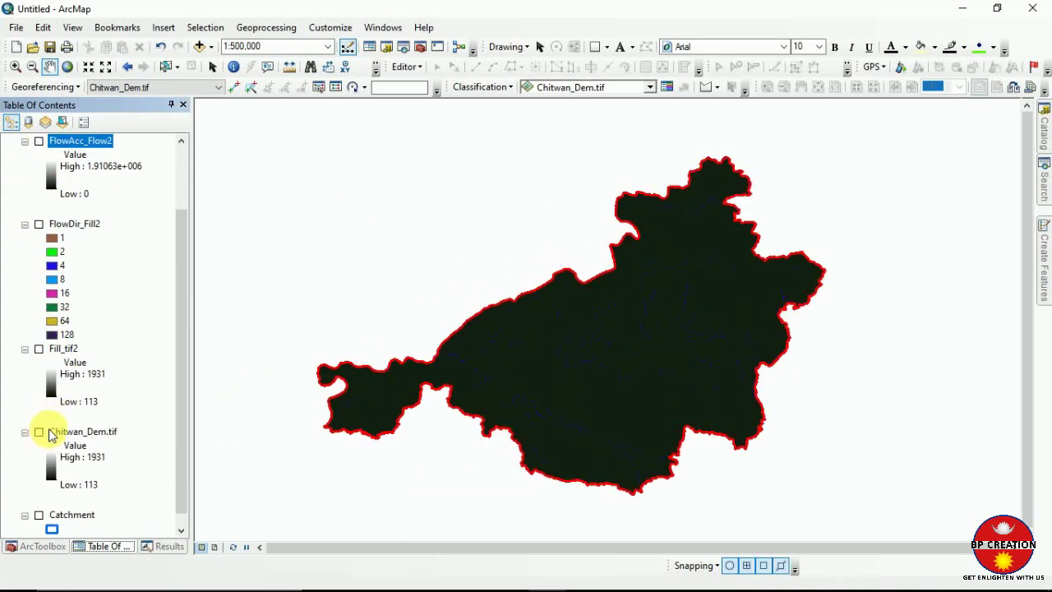
{"action": "scroll", "coordinate": [104, 384], "scroll_direction": "up", "scroll_amount": 2}
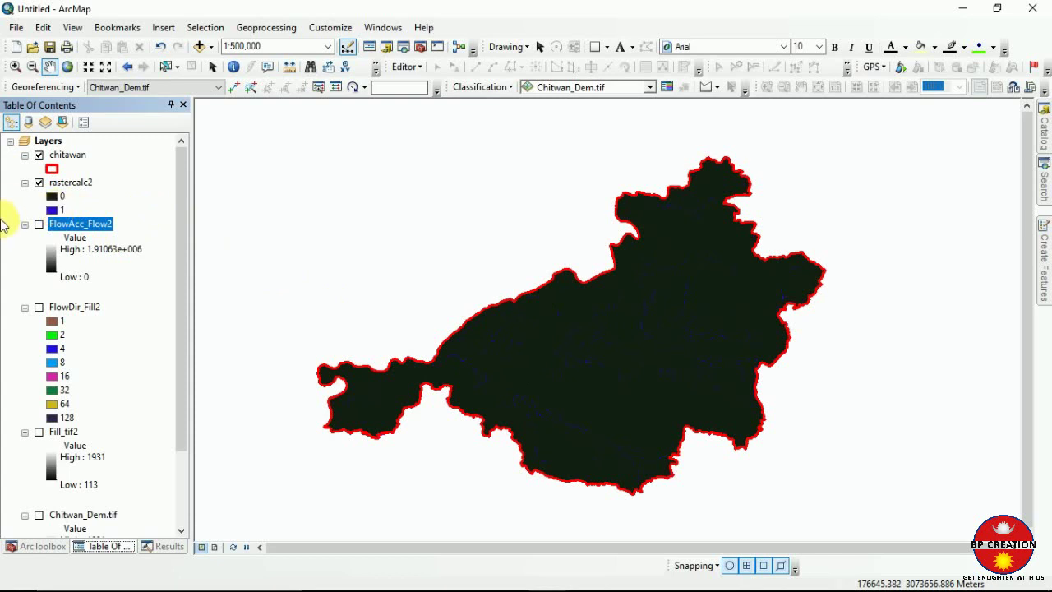
Set up the Stream Order tool with rastercalc2 as the stream raster, FlowDir_Fill2 as the flow direction raster and the STRAHLER method
{"action": "left_click", "coordinate": [38, 547]}
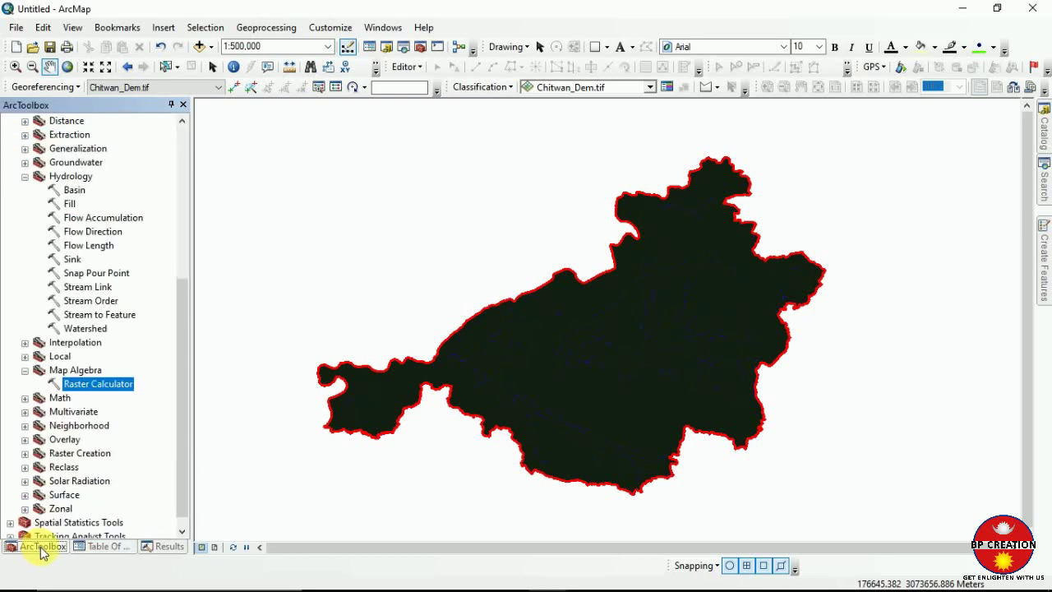
{"action": "double_click", "coordinate": [82, 302]}
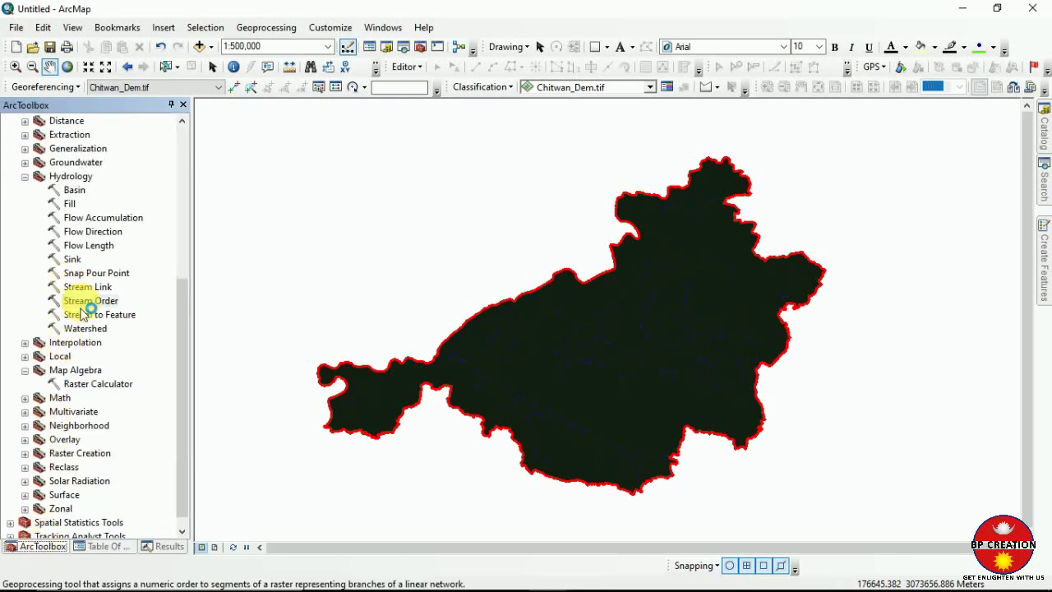
{"action": "left_click", "coordinate": [744, 143]}
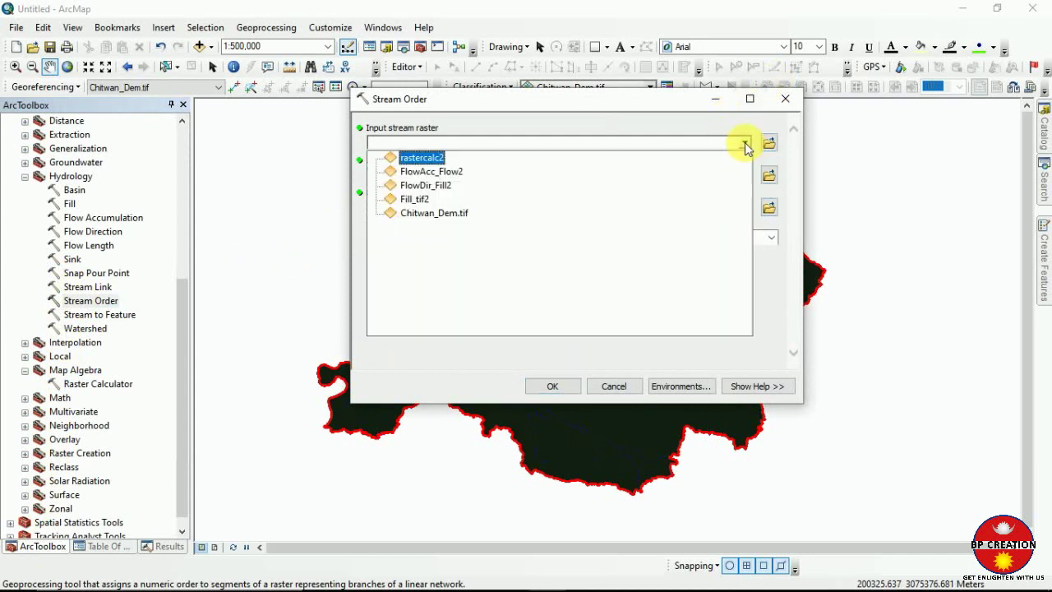
{"action": "left_click", "coordinate": [408, 158]}
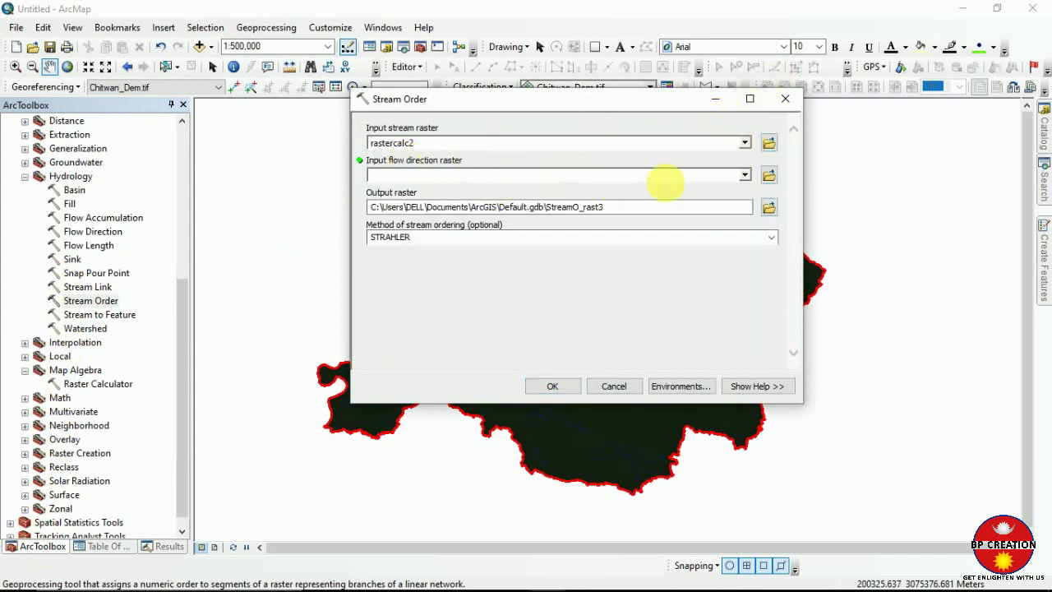
{"action": "left_click", "coordinate": [743, 179]}
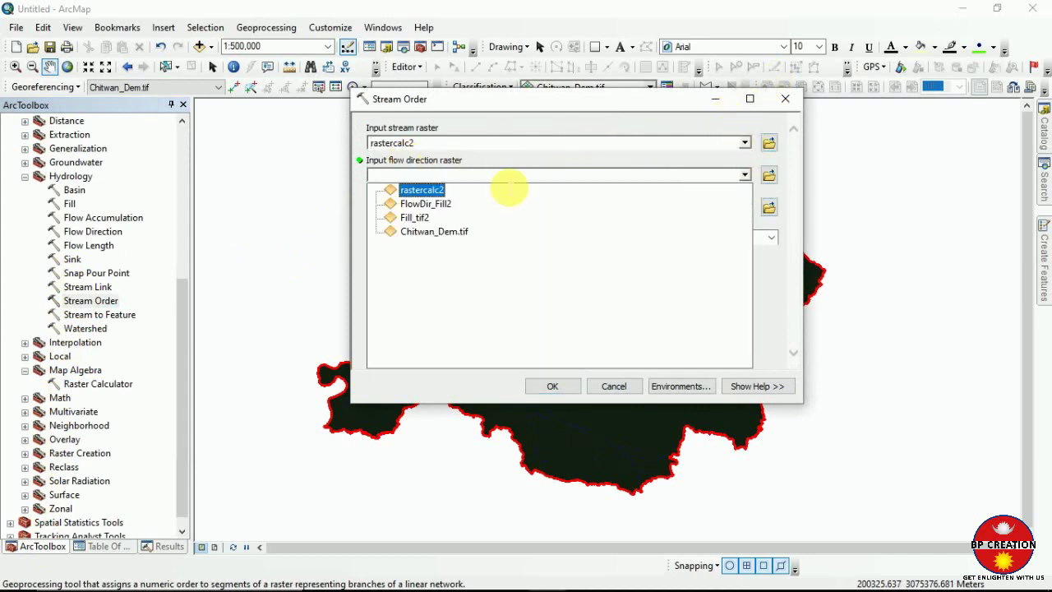
{"action": "left_click", "coordinate": [436, 211]}
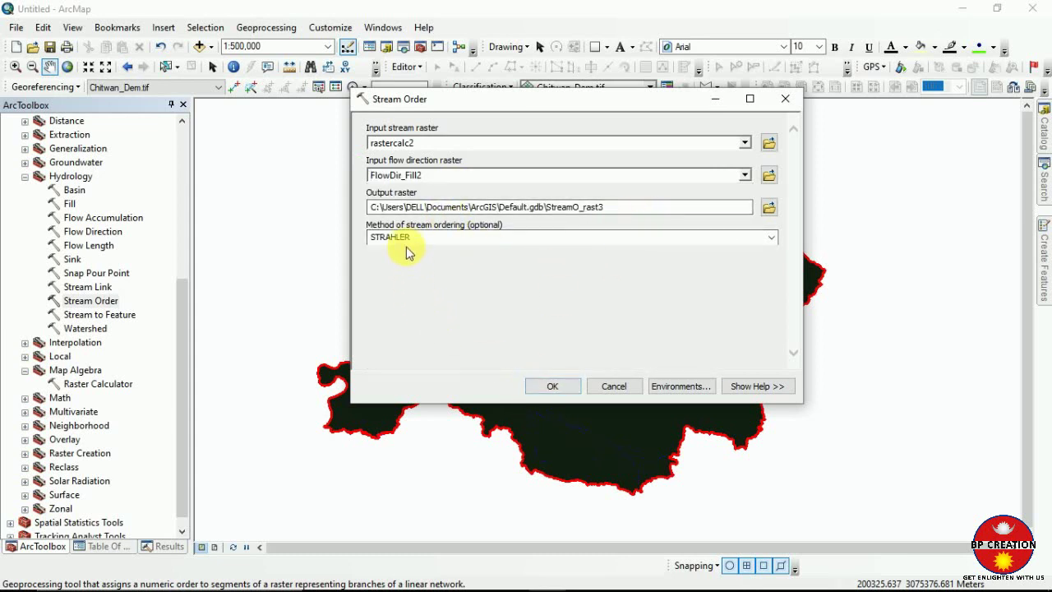
Switch to the browser to view the Strahler Stream Order page, highlight the word Strahler in its heading, and return to ArcMap
{"action": "left_click", "coordinate": [568, 516]}
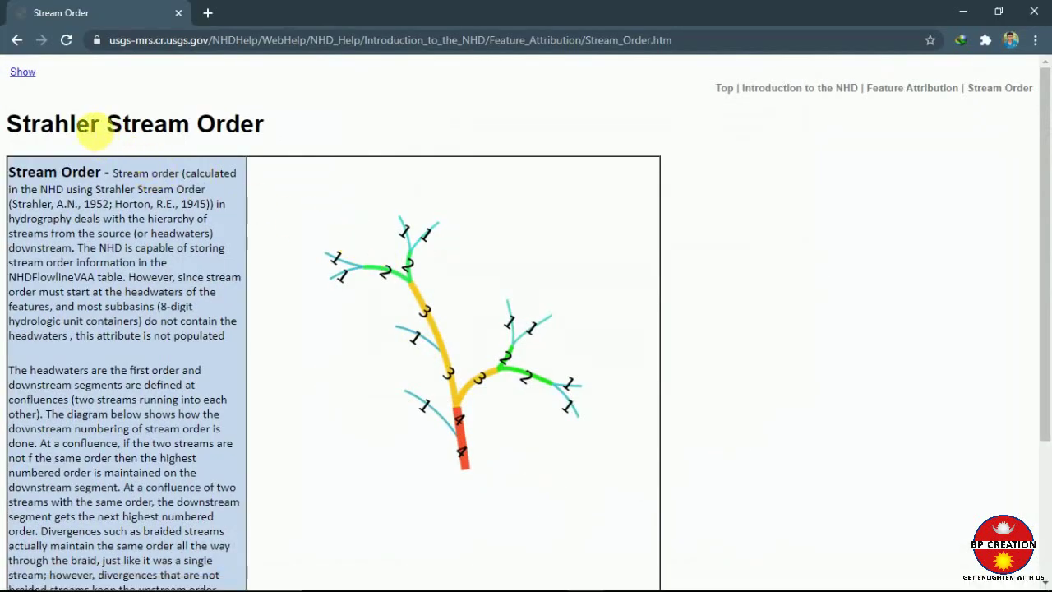
{"action": "left_click_drag", "start_coordinate": [98, 127], "coordinate": [7, 129]}
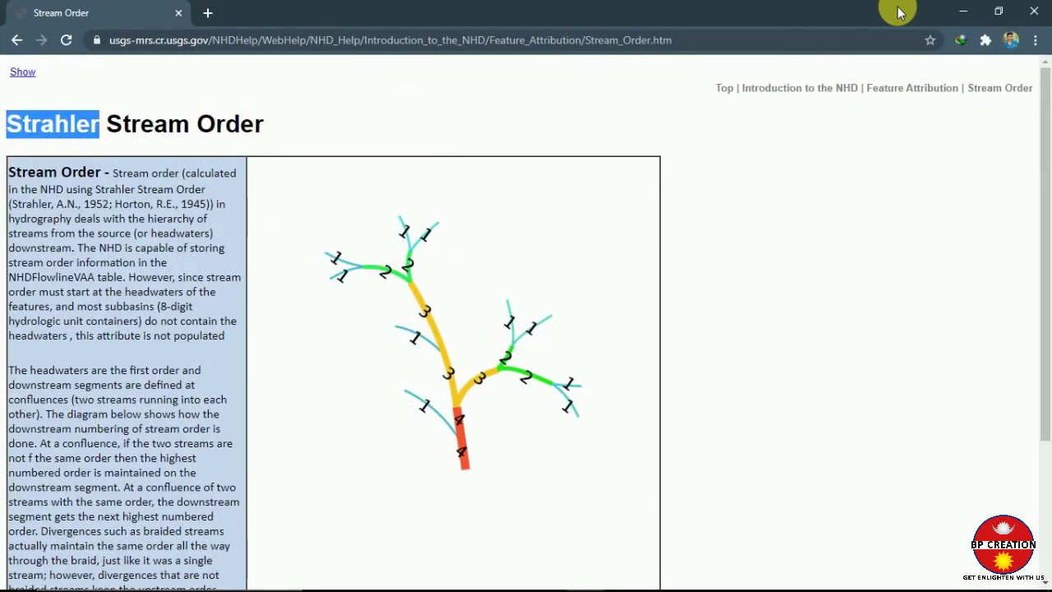
{"action": "left_click", "coordinate": [963, 13]}
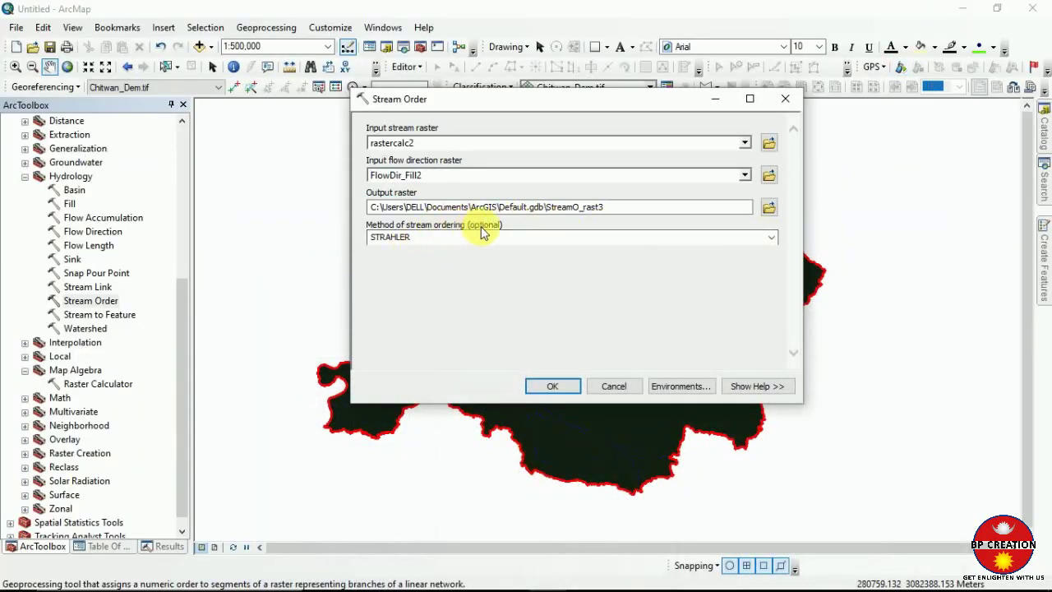
Run the Stream Order tool with the default output raster path and bring up the layer list
{"action": "left_click", "coordinate": [551, 388]}
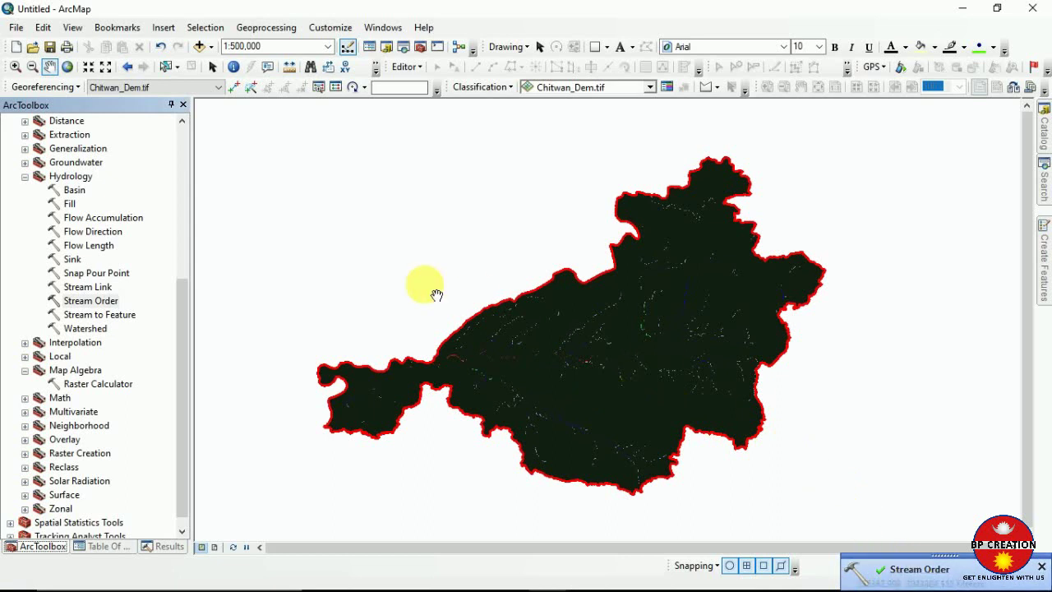
{"action": "left_click", "coordinate": [171, 104]}
{"action": "mouse_move", "coordinate": [7, 238]}
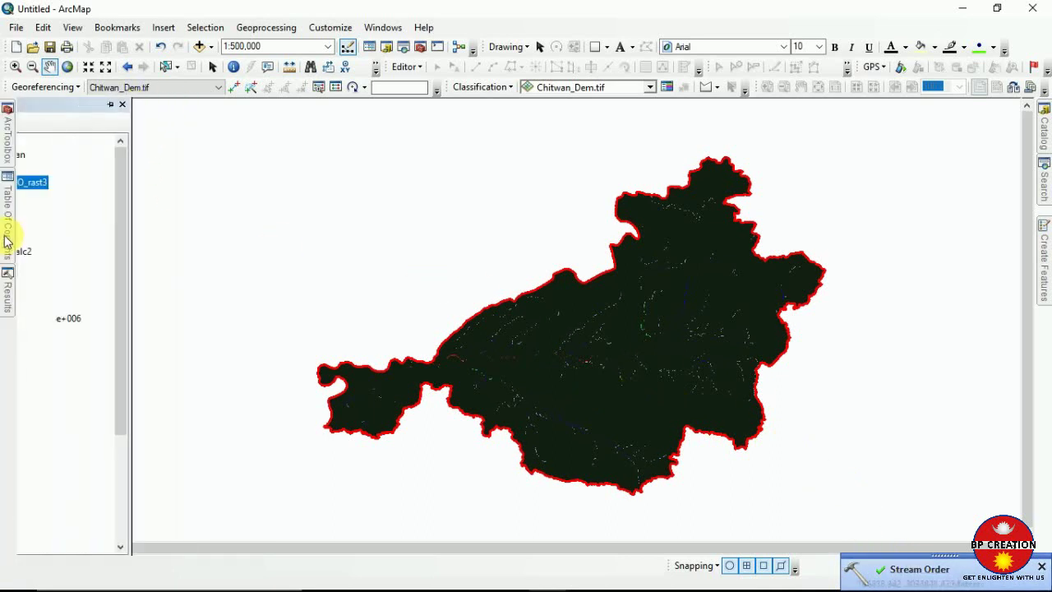
{"action": "left_click", "coordinate": [188, 105]}
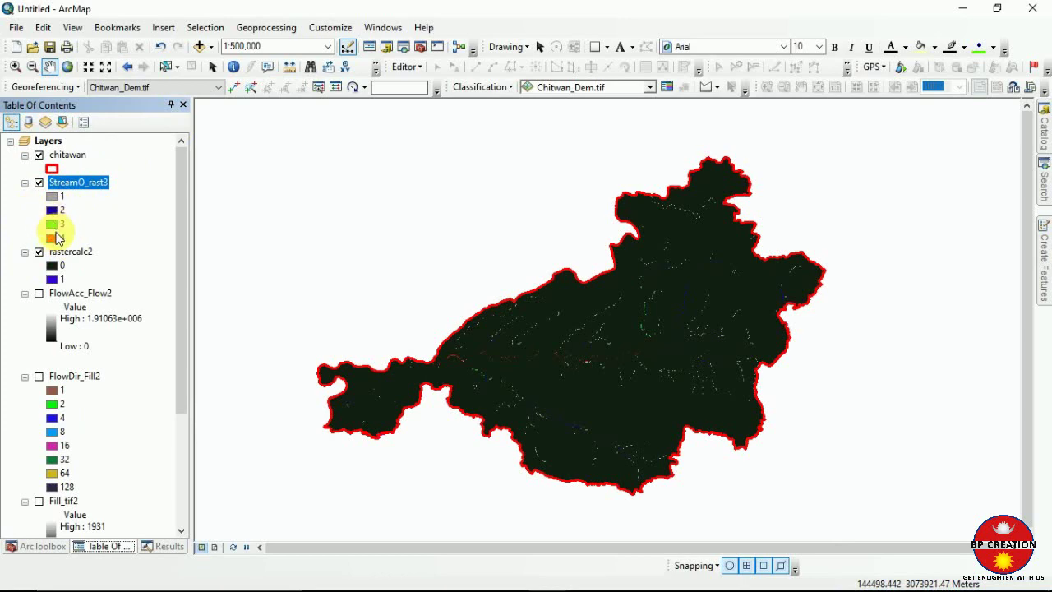
Change the fill color of stream order 4 in StreamO_rast3 to dark blue
{"action": "double_click", "coordinate": [53, 238]}
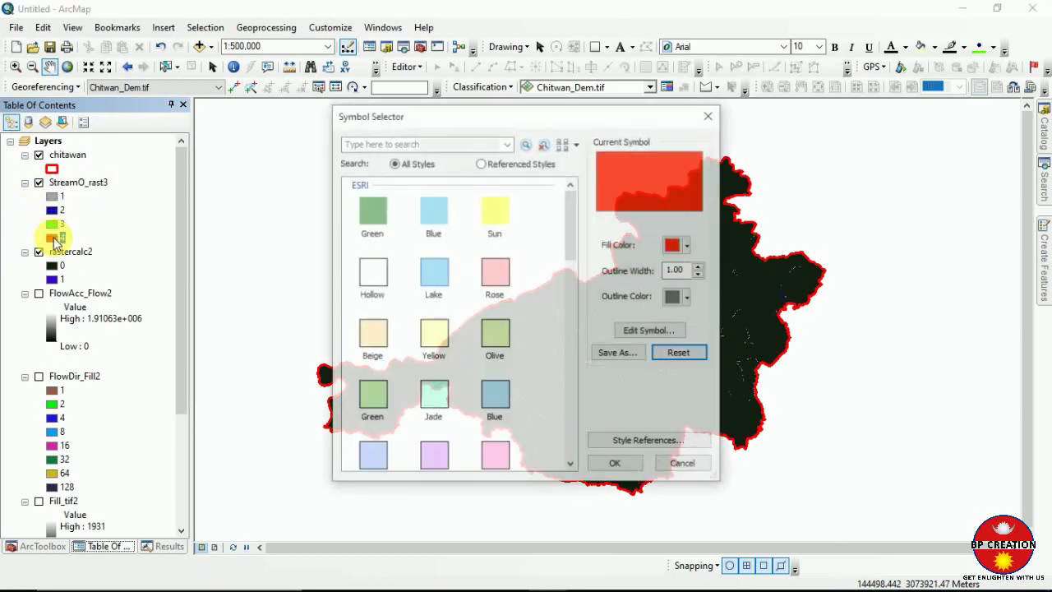
{"action": "left_click", "coordinate": [689, 245]}
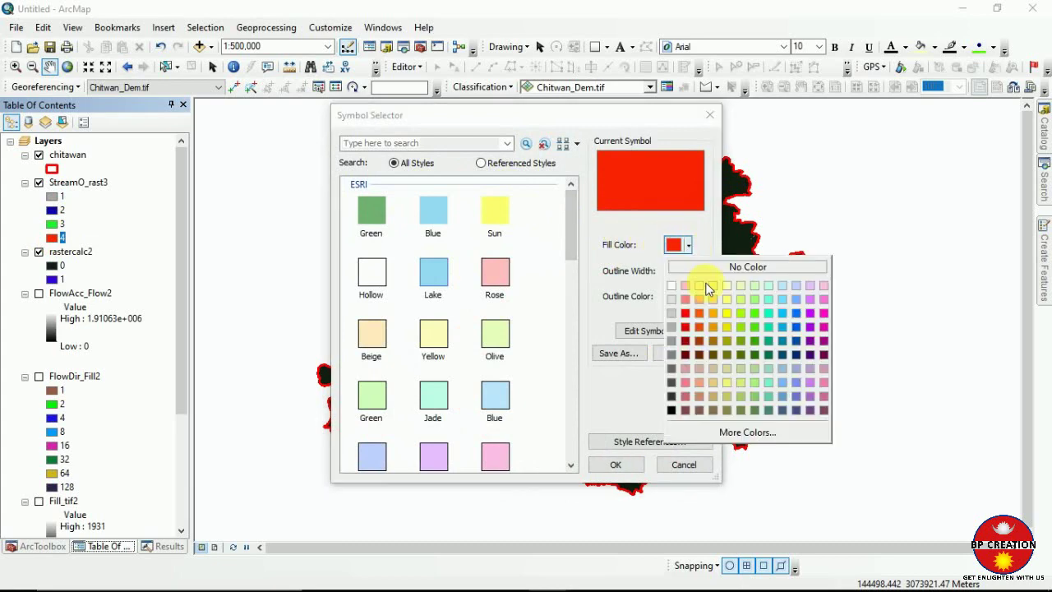
{"action": "left_click", "coordinate": [792, 351]}
{"action": "left_click", "coordinate": [617, 465]}
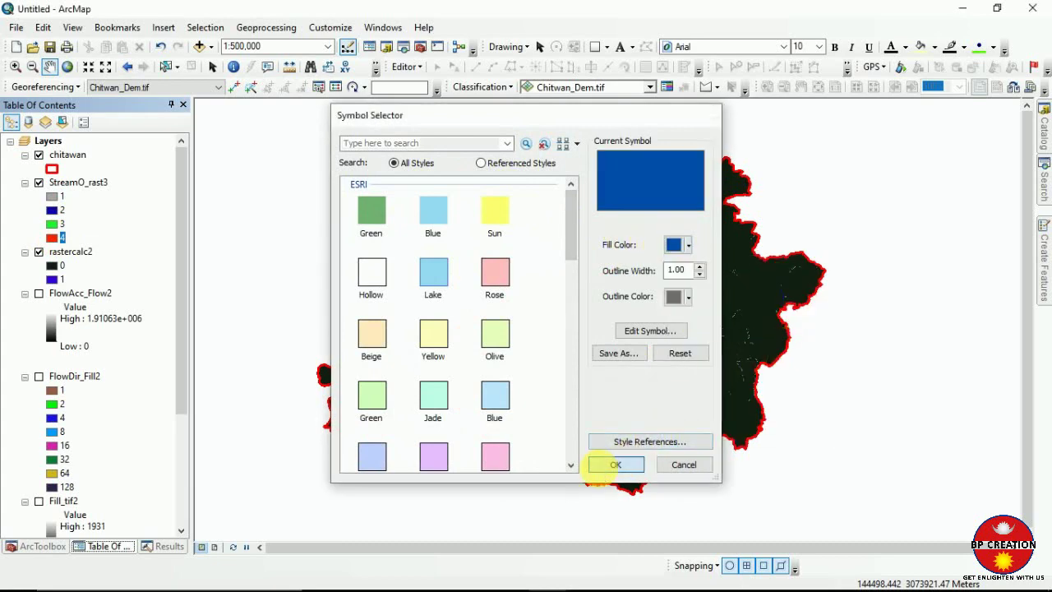
Change the fill color of stream order 3 in StreamO_rast3 to bright yellow
{"action": "left_click", "coordinate": [52, 224]}
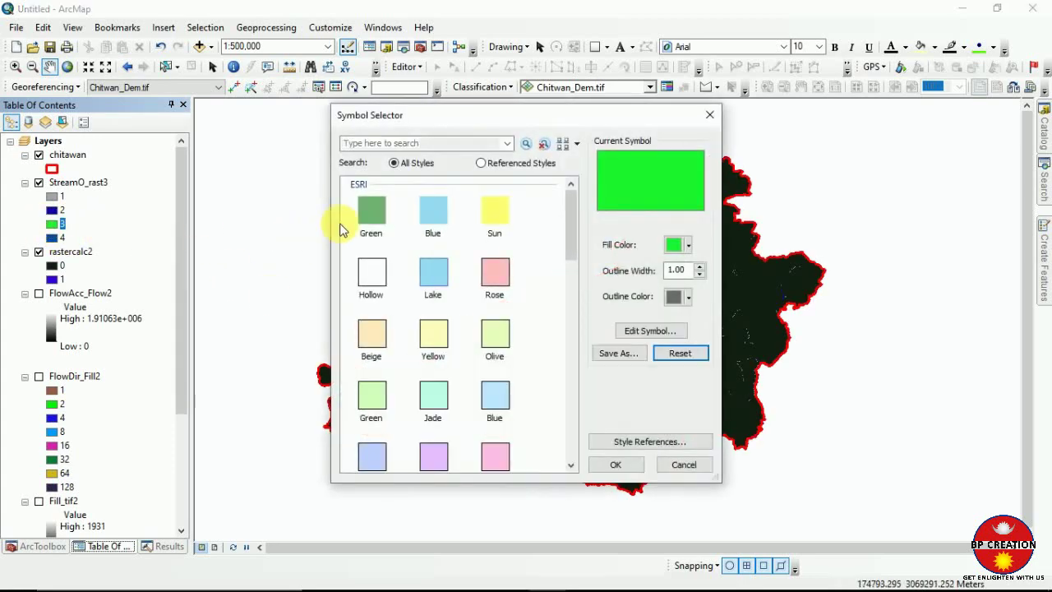
{"action": "left_click", "coordinate": [686, 247]}
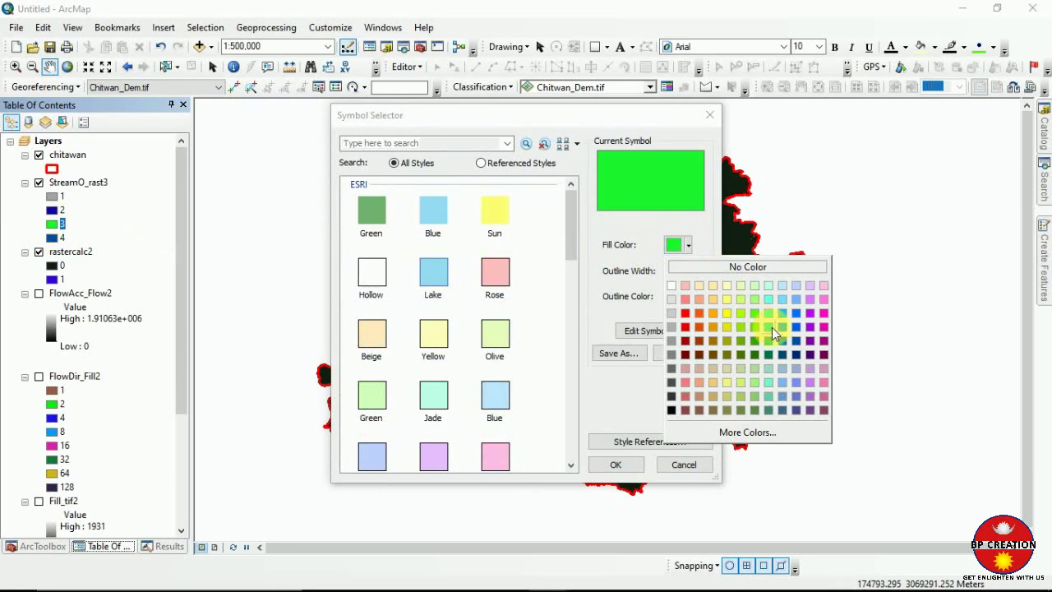
{"action": "left_click", "coordinate": [727, 326]}
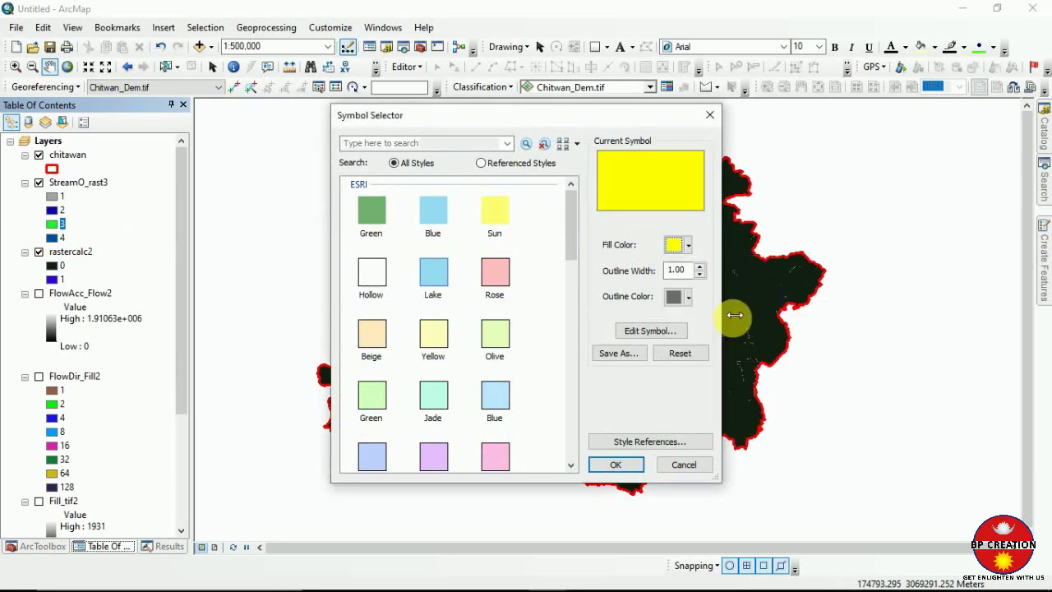
{"action": "left_click", "coordinate": [617, 465]}
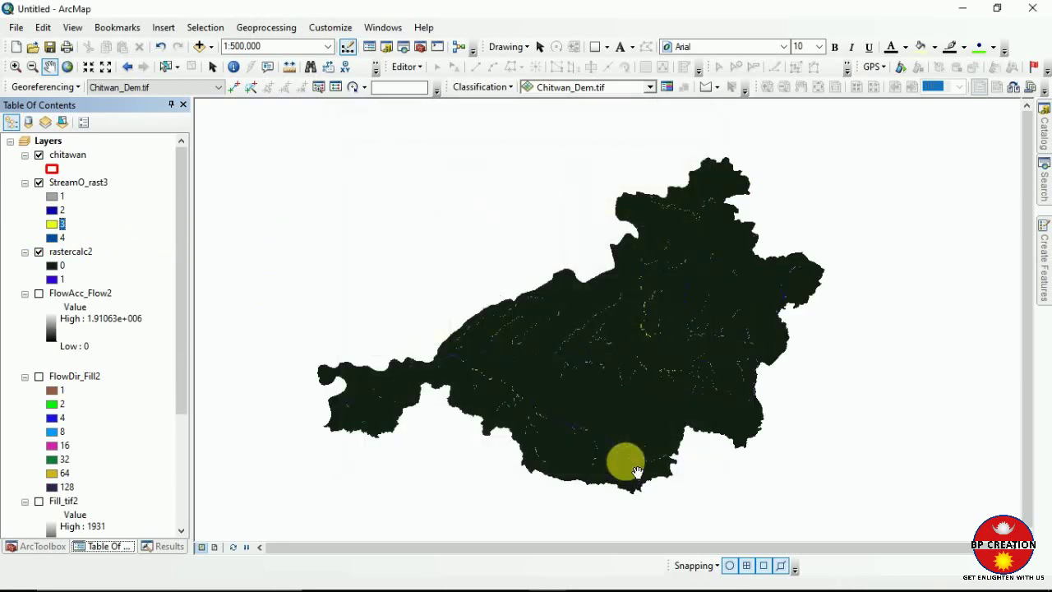
Change the fill color of stream order 2 in StreamO_rast3 to bright green
{"action": "left_click", "coordinate": [53, 210]}
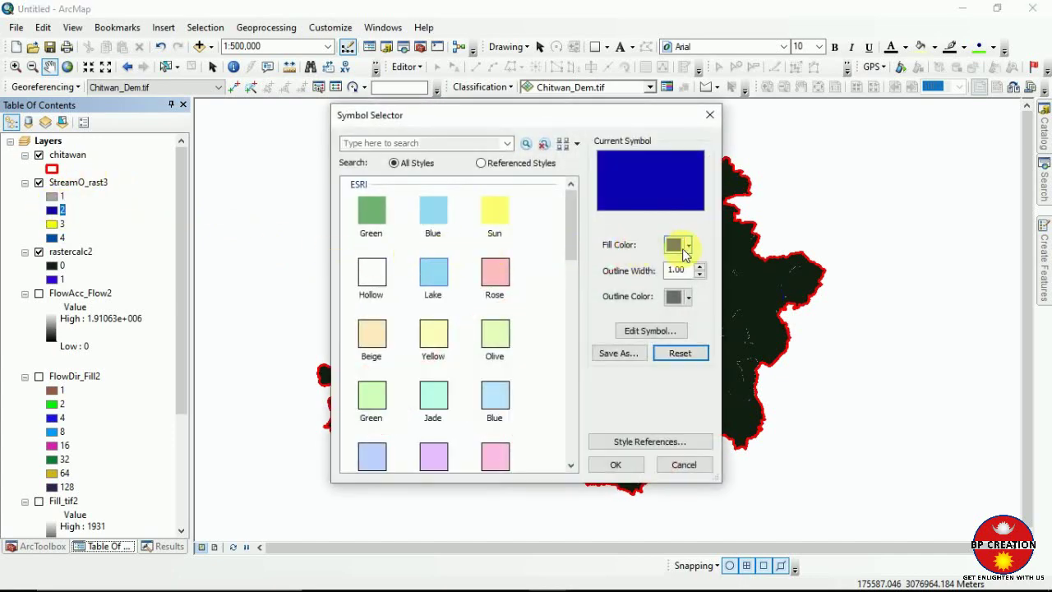
{"action": "left_click", "coordinate": [687, 246]}
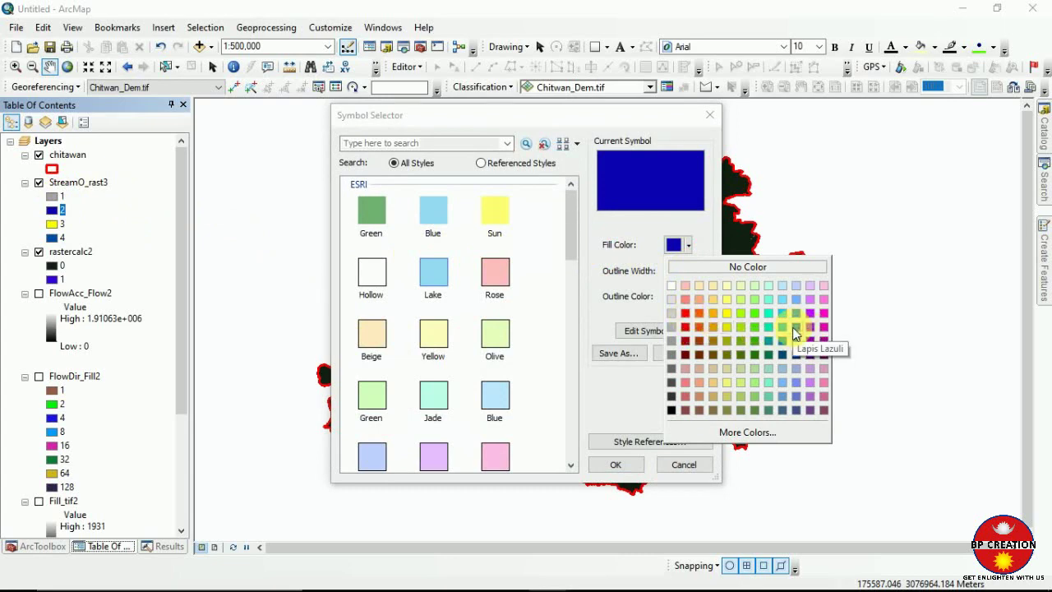
{"action": "left_click", "coordinate": [753, 314]}
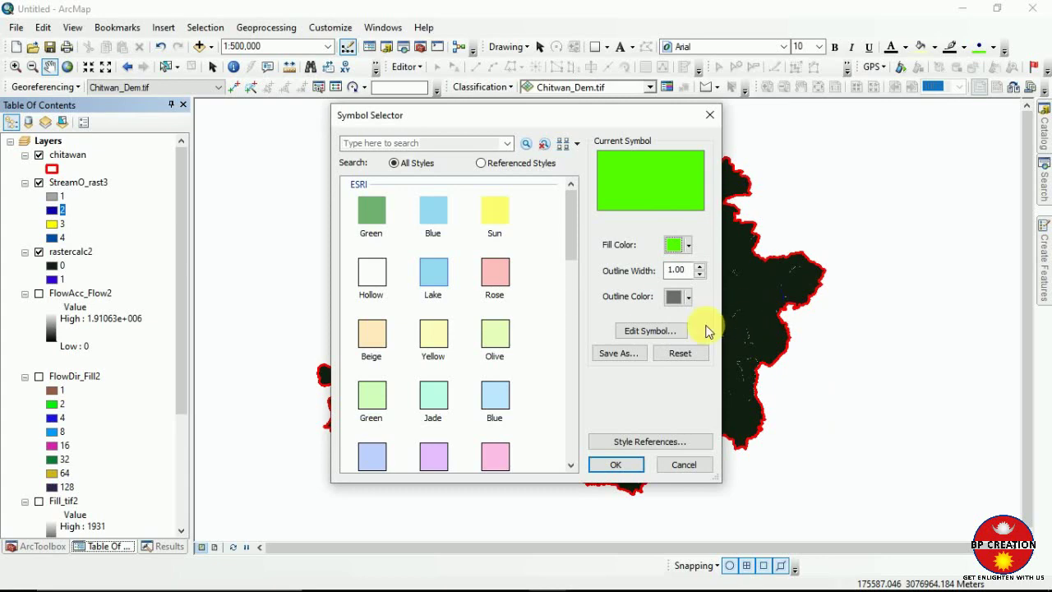
{"action": "left_click", "coordinate": [616, 465]}
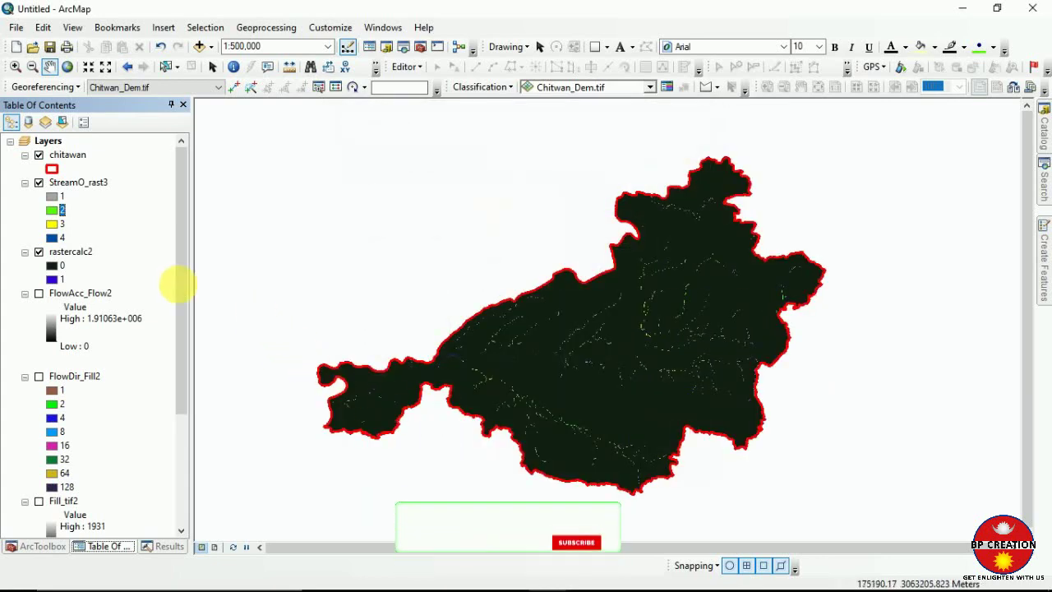
Change the fill color of stream order 1 in StreamO_rast3 to red
{"action": "left_click", "coordinate": [52, 198]}
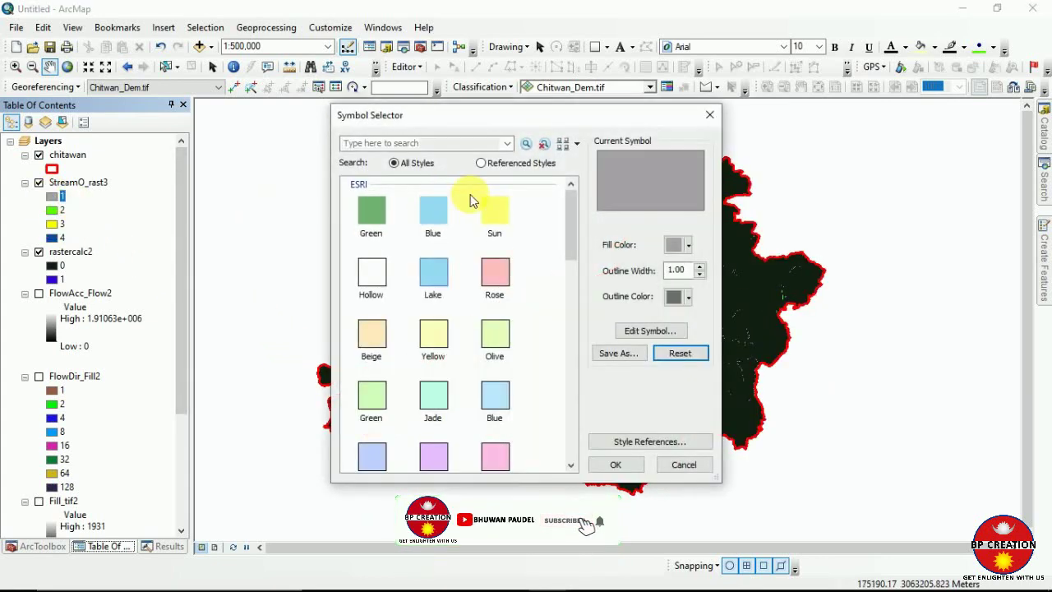
{"action": "left_click", "coordinate": [687, 245]}
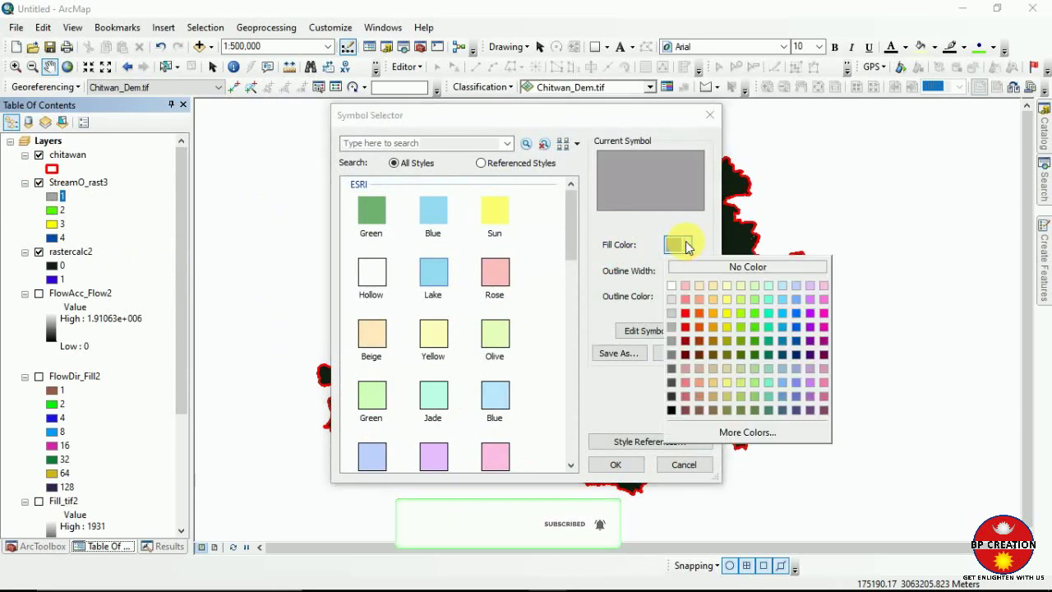
{"action": "left_click", "coordinate": [681, 312]}
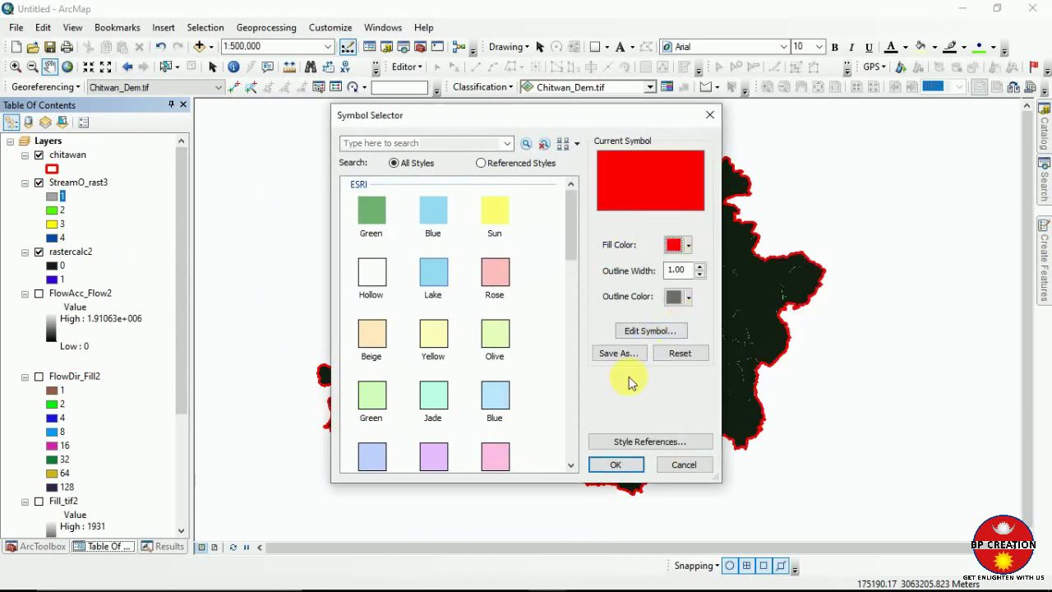
{"action": "left_click", "coordinate": [614, 466]}
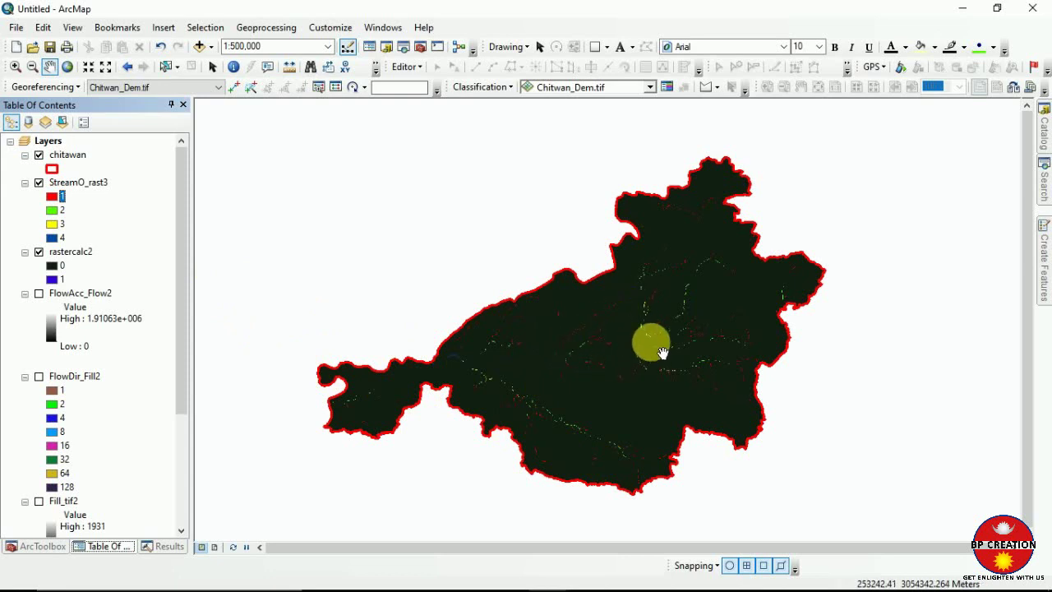
Hide the rastercalc2 layer and inspect the colored stream order lines up close at 1:80,000
{"action": "left_click", "coordinate": [38, 252]}
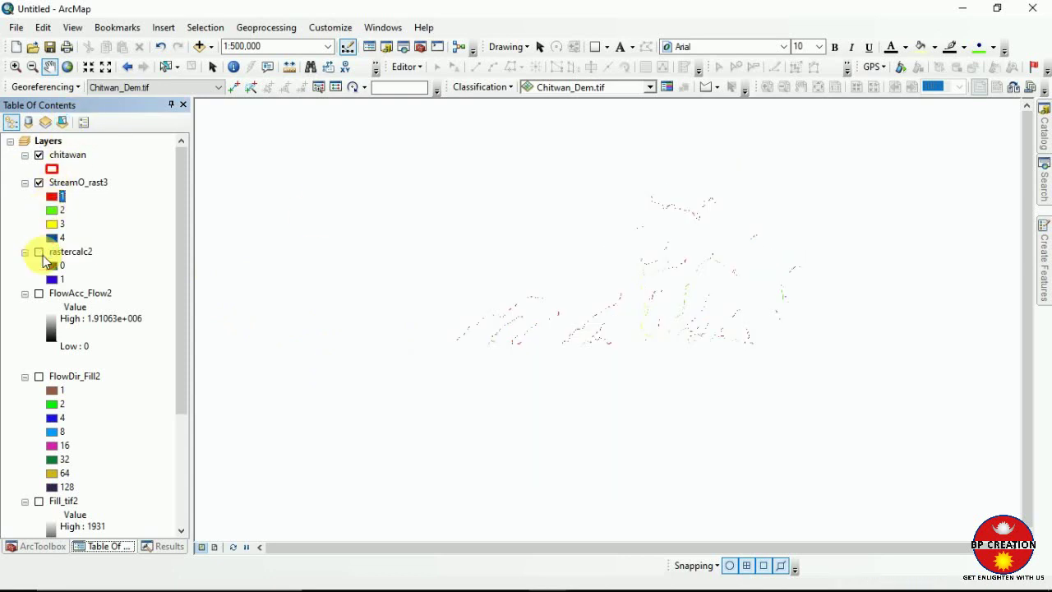
{"action": "scroll", "coordinate": [610, 321], "scroll_direction": "up", "scroll_amount": 4}
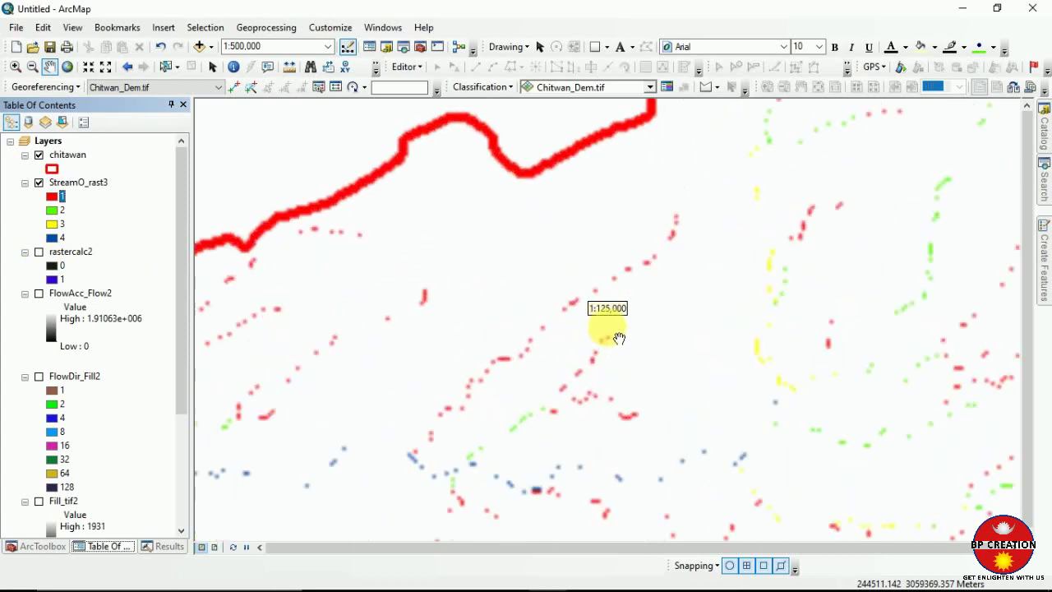
{"action": "scroll", "coordinate": [618, 337], "scroll_direction": "up", "scroll_amount": 2}
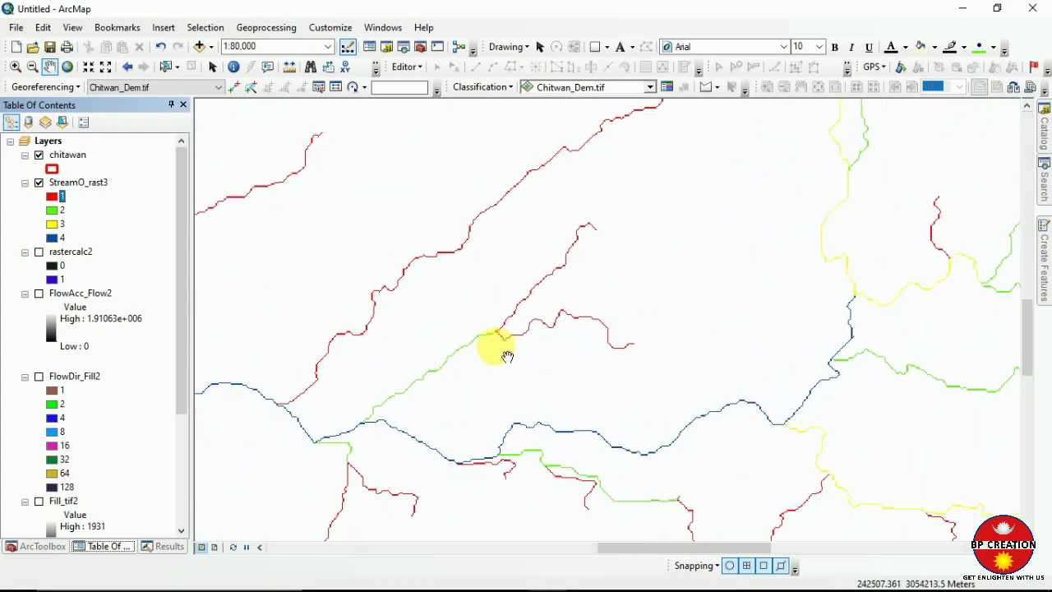
{"action": "left_click_drag", "start_coordinate": [463, 315], "coordinate": [674, 244]}
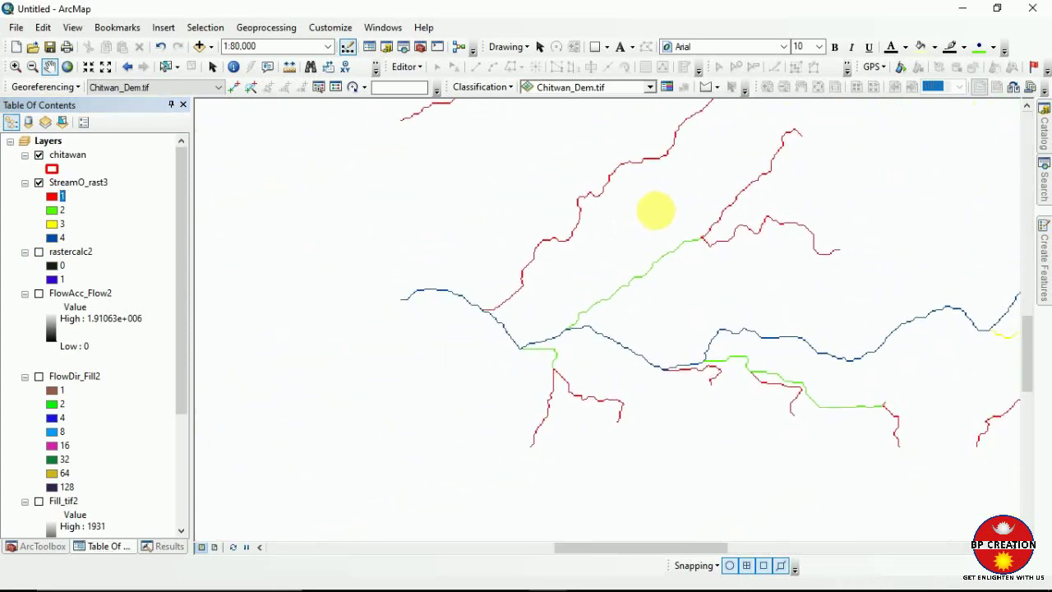
{"action": "left_click_drag", "start_coordinate": [576, 314], "coordinate": [487, 301]}
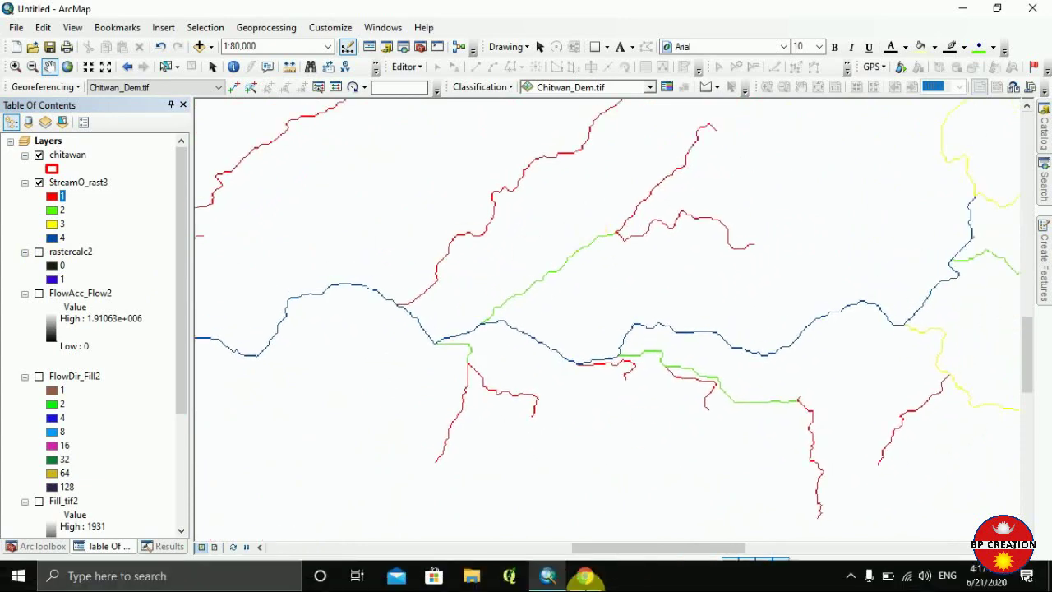
Place the browser's Strahler Stream Order page in a smaller window over ArcMap, compare its diagram with the mapped streams, and return to the map
{"action": "left_click", "coordinate": [586, 573]}
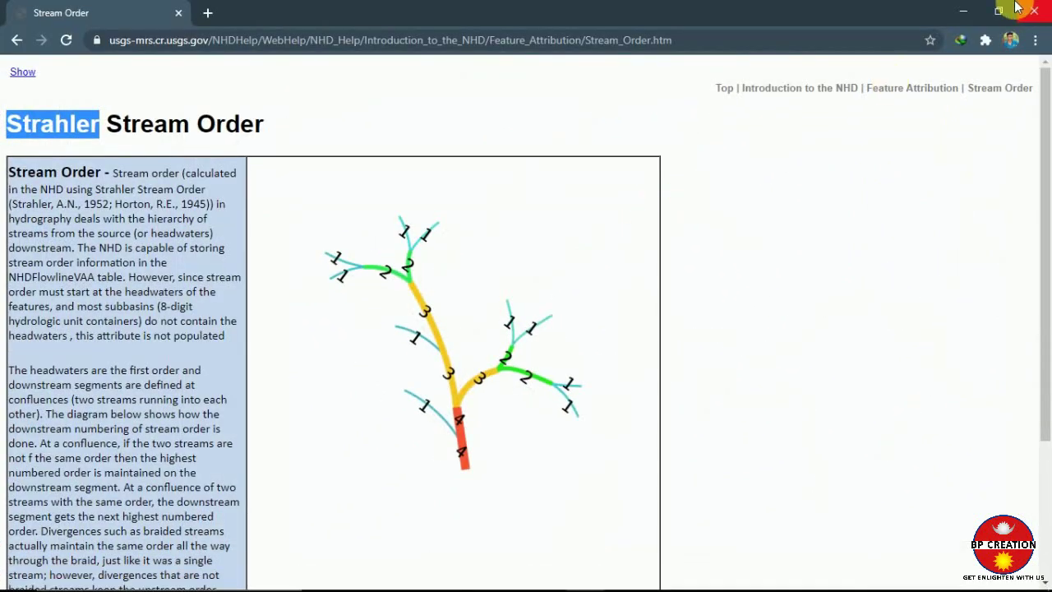
{"action": "left_click", "coordinate": [997, 10]}
{"action": "left_click_drag", "start_coordinate": [599, 35], "coordinate": [587, 73]}
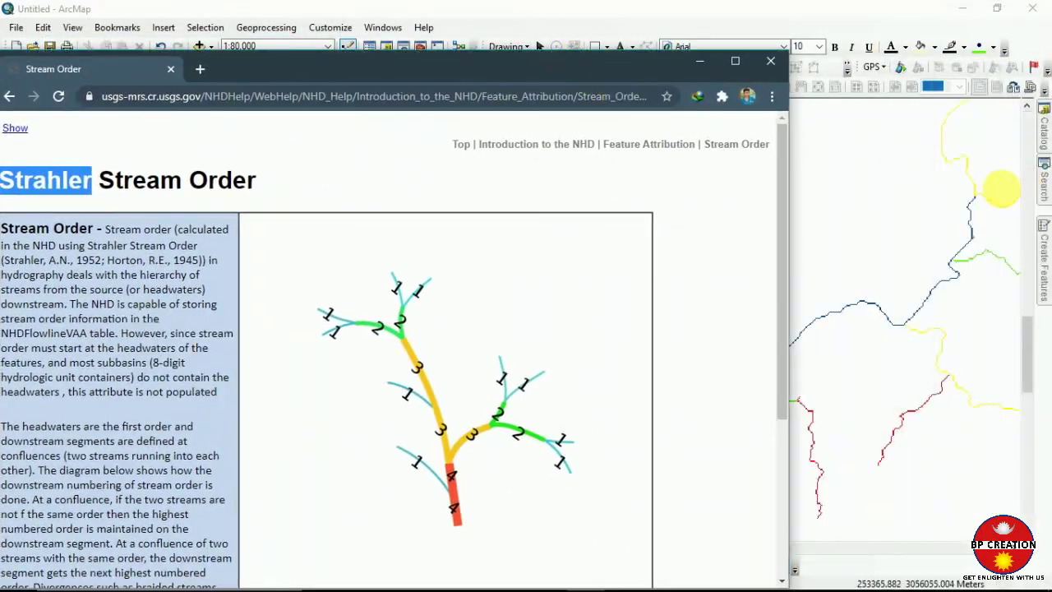
{"action": "left_click", "coordinate": [521, 45]}
{"action": "left_click", "coordinate": [527, 46]}
{"action": "left_click", "coordinate": [758, 327]}
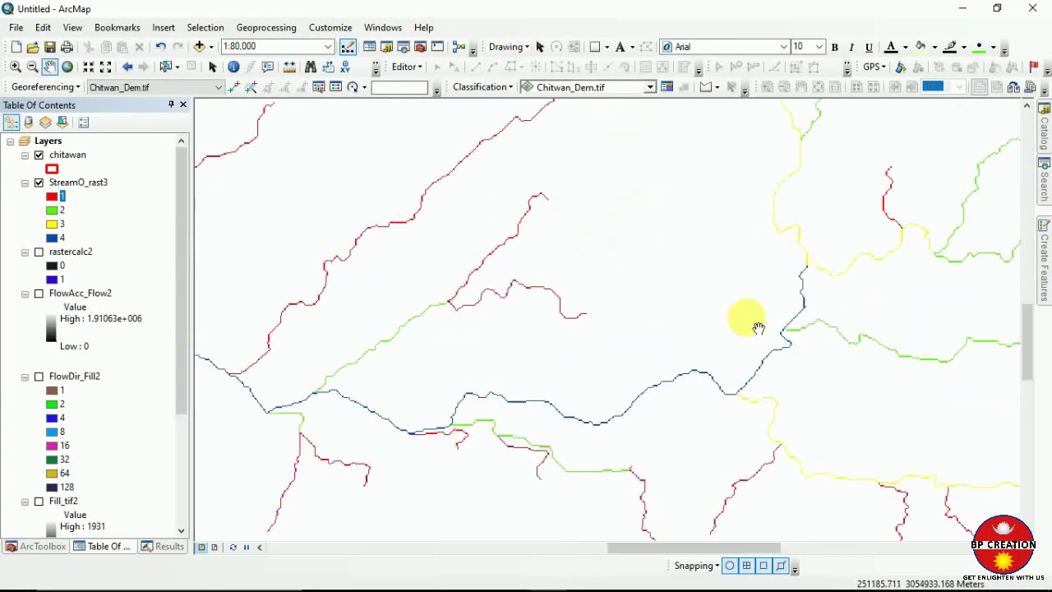
Compare the browser's Strahler Stream Order diagram with the mapped streams, then close the browser and return to the ArcMap view
{"action": "left_click", "coordinate": [583, 576]}
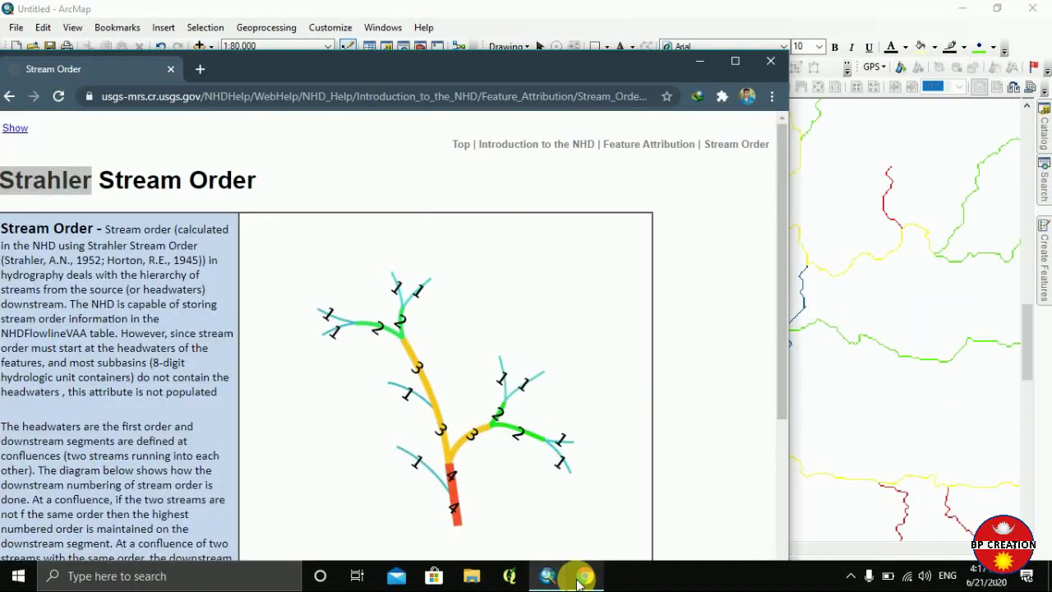
{"action": "left_click_drag", "start_coordinate": [533, 61], "coordinate": [359, 74]}
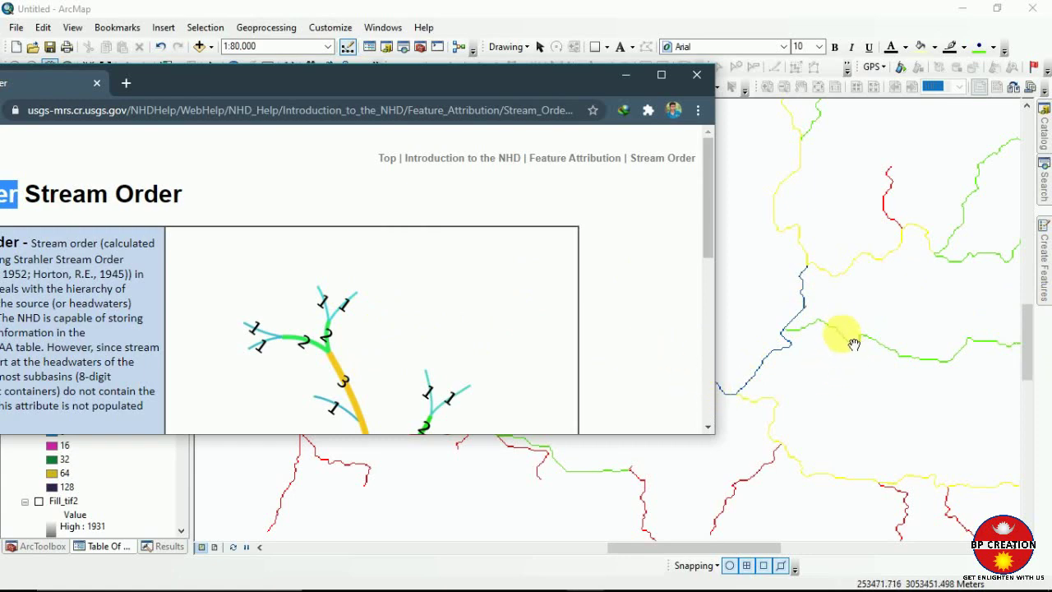
{"action": "left_click", "coordinate": [697, 75]}
{"action": "scroll", "coordinate": [633, 295], "scroll_direction": "up", "scroll_amount": 6}
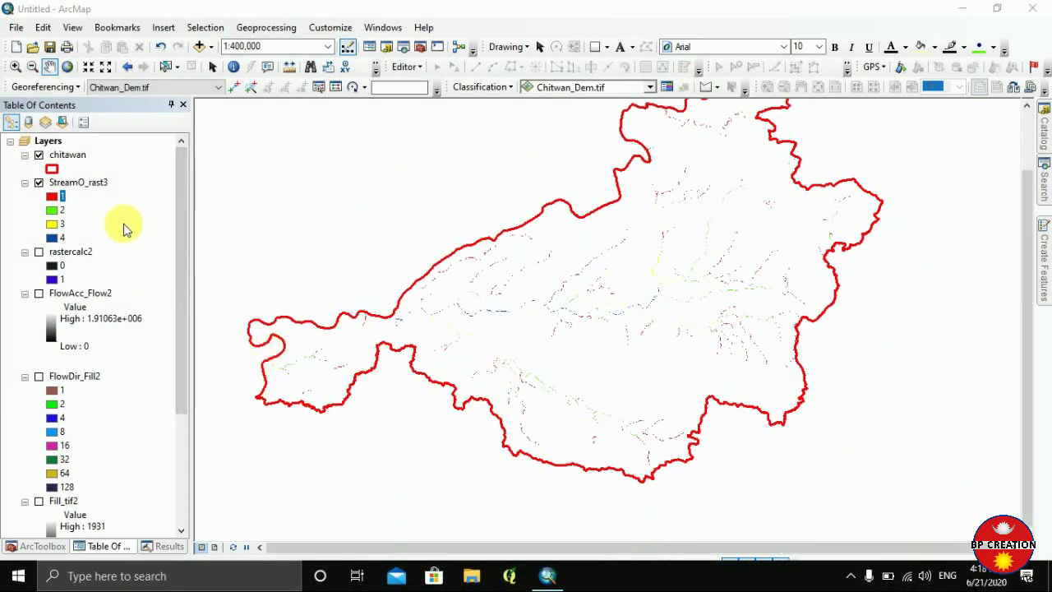
Examine the StreamO_rast3 stream cells up close at 1:6,000 and compare them with the wider colored network
{"action": "left_click", "coordinate": [37, 549]}
{"action": "scroll", "coordinate": [567, 311], "scroll_direction": "up", "scroll_amount": 3}
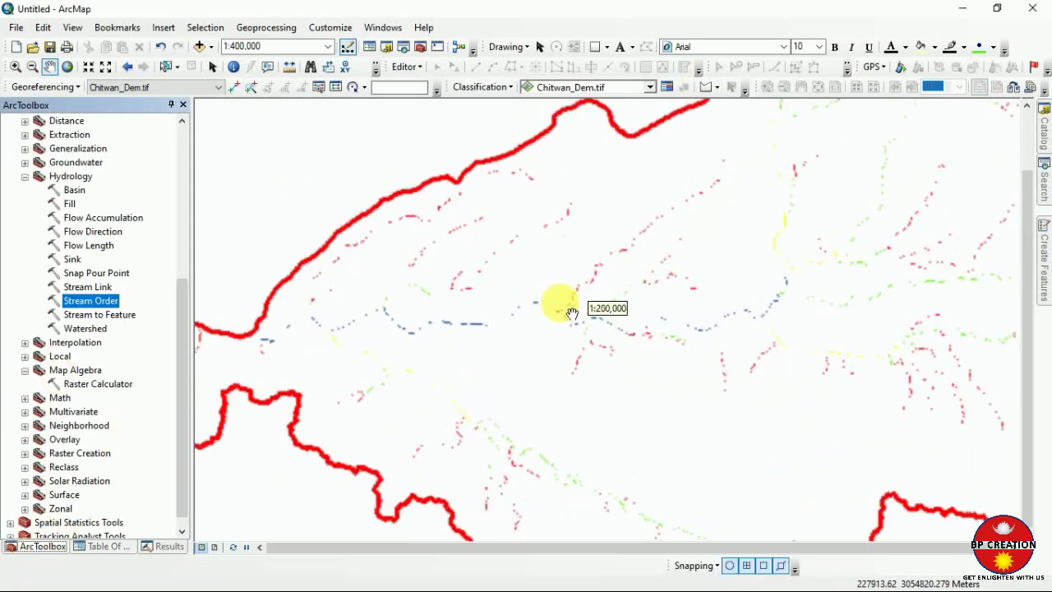
{"action": "scroll", "coordinate": [571, 313], "scroll_direction": "up", "scroll_amount": 5}
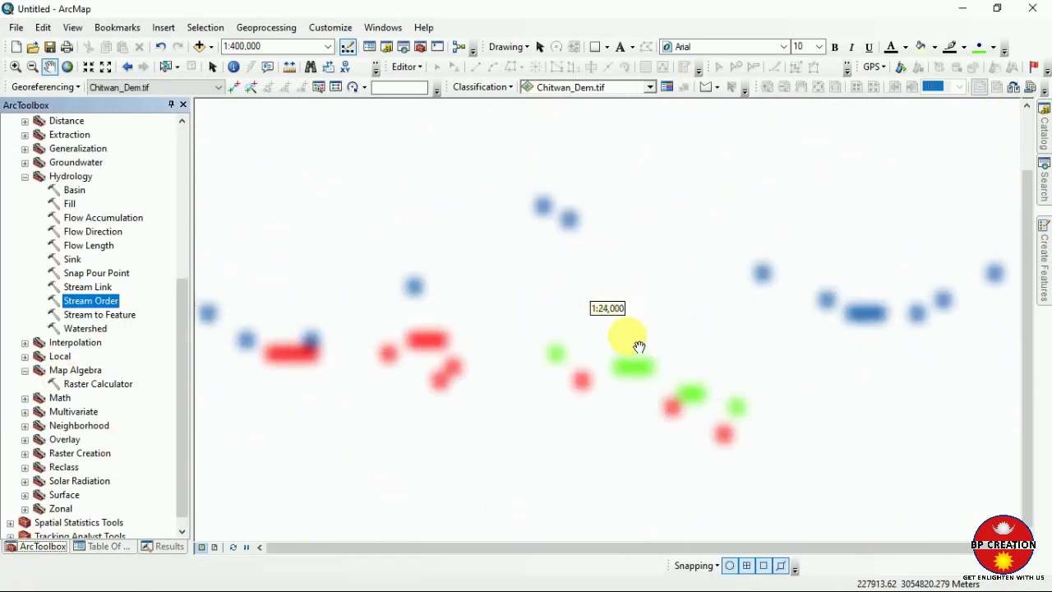
{"action": "scroll", "coordinate": [671, 242], "scroll_direction": "up", "scroll_amount": 4}
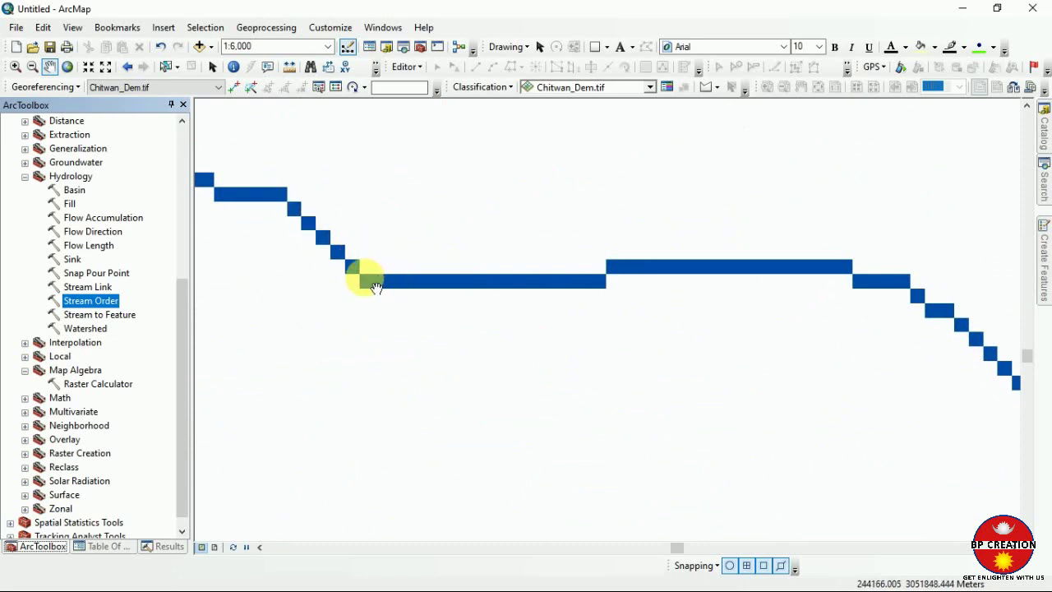
{"action": "scroll", "coordinate": [374, 289], "scroll_direction": "down", "scroll_amount": 4}
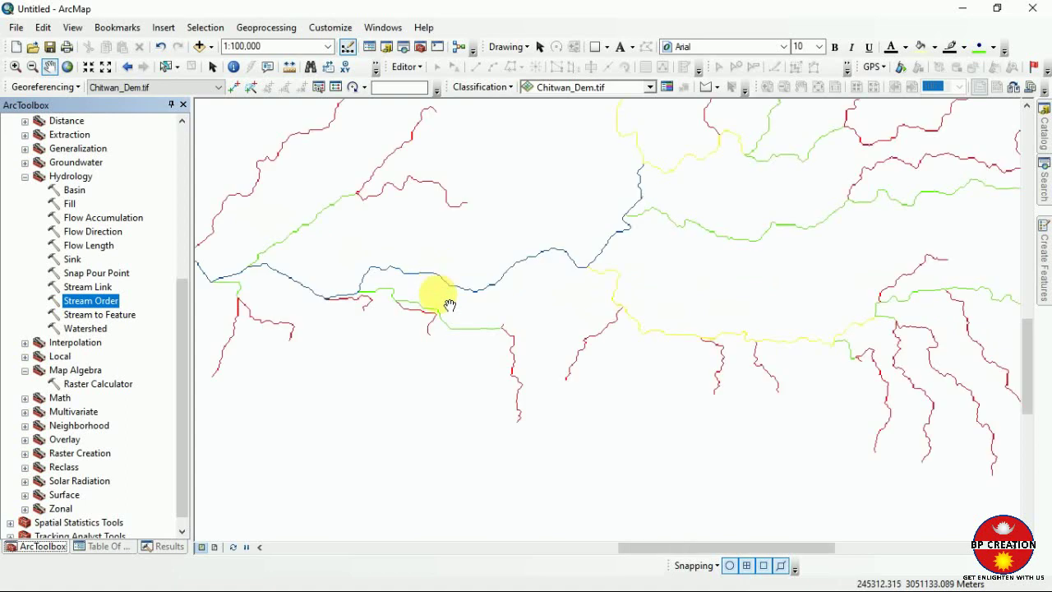
Run Stream to Feature with StreamO_rast3 as stream raster, FlowDir_Fill2 as flow direction raster, and StreamT_StreamO3 as the simplified polyline output
{"action": "left_click", "coordinate": [66, 67]}
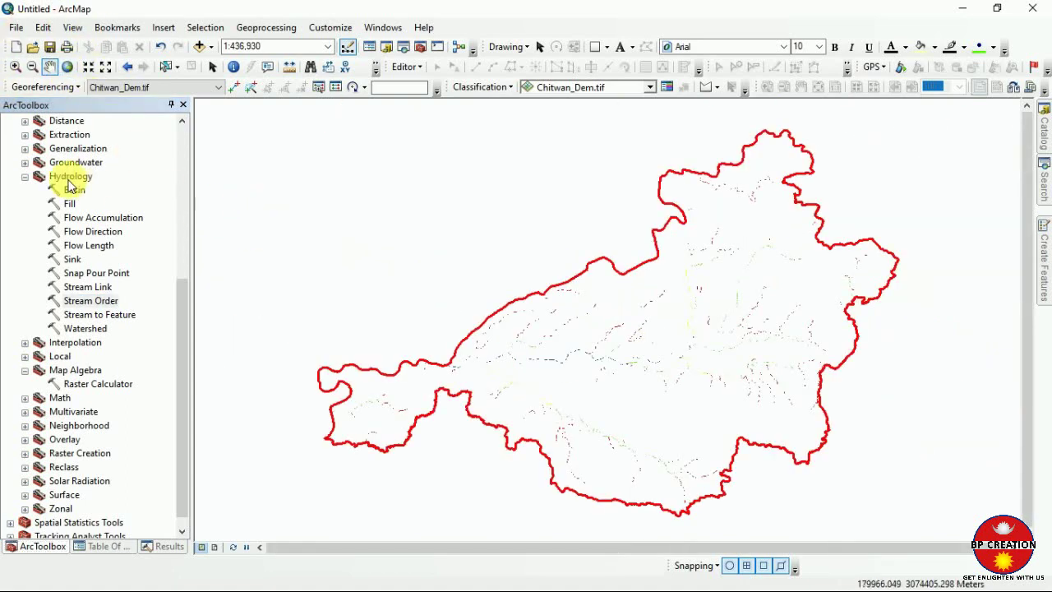
{"action": "double_click", "coordinate": [96, 317]}
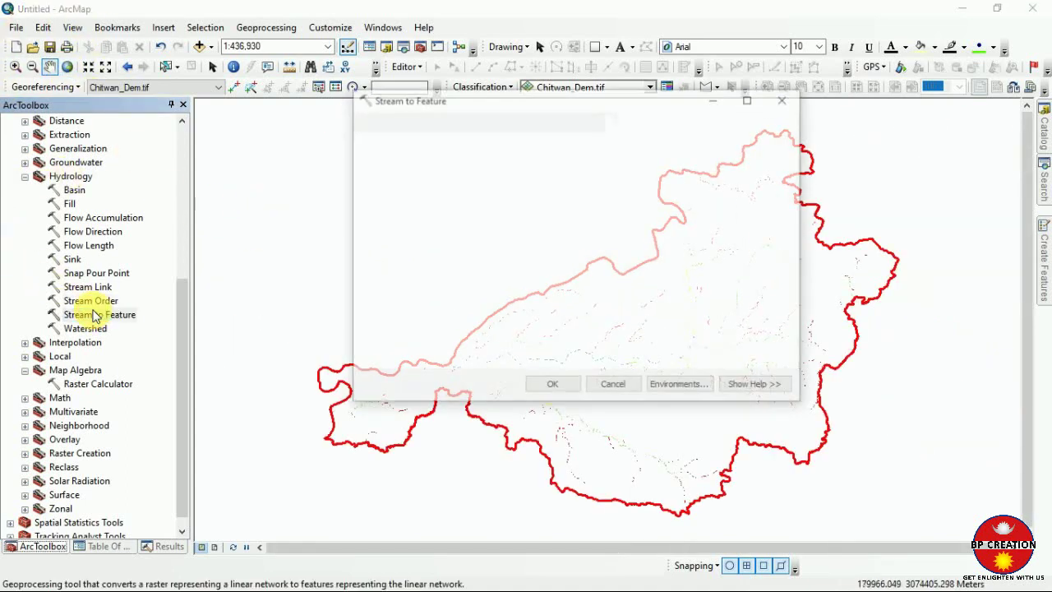
{"action": "left_click", "coordinate": [746, 144]}
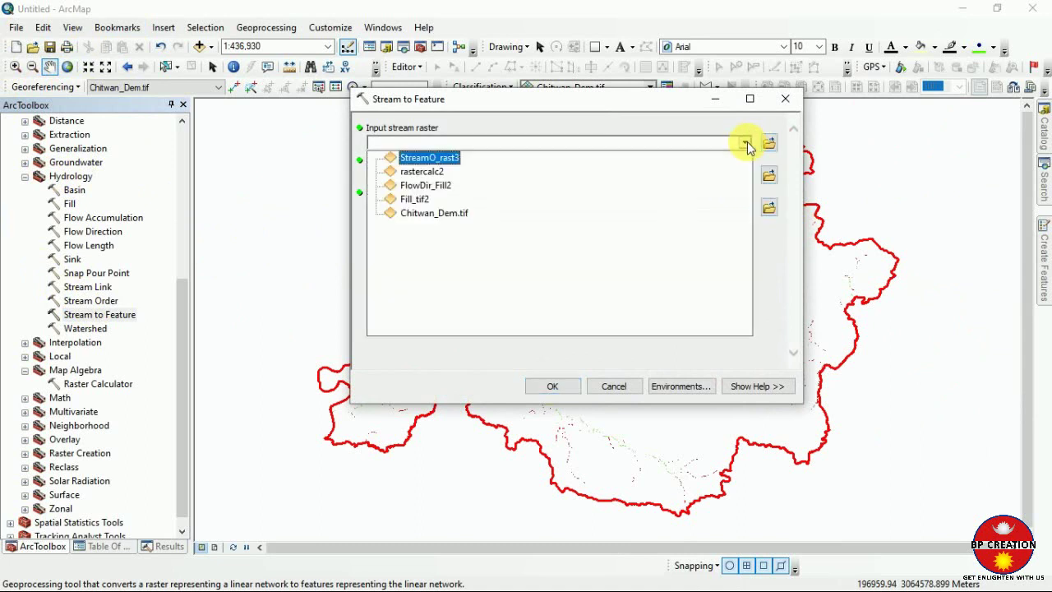
{"action": "left_click", "coordinate": [442, 155]}
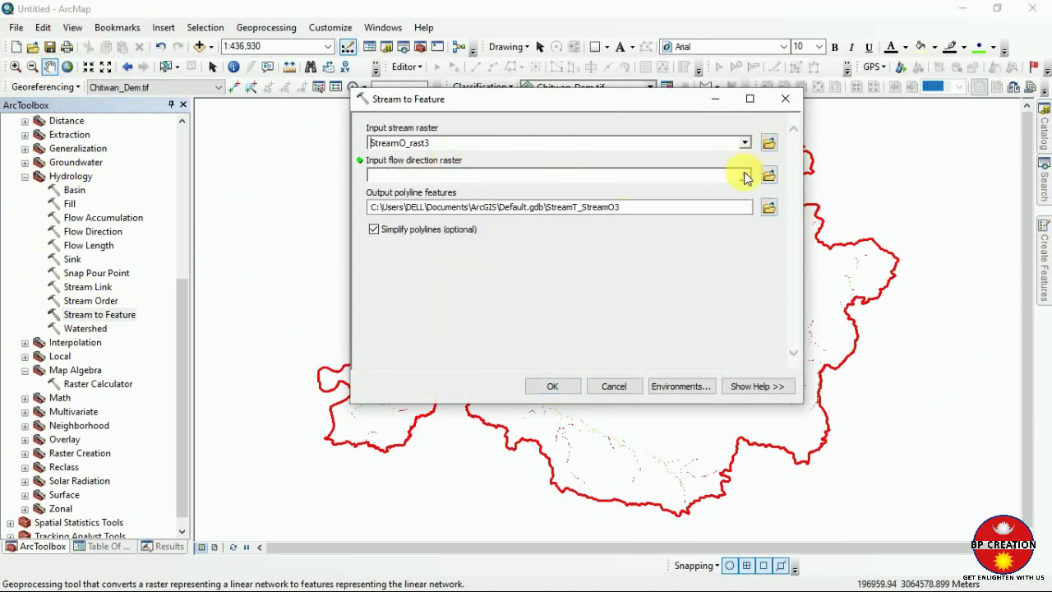
{"action": "left_click", "coordinate": [745, 176]}
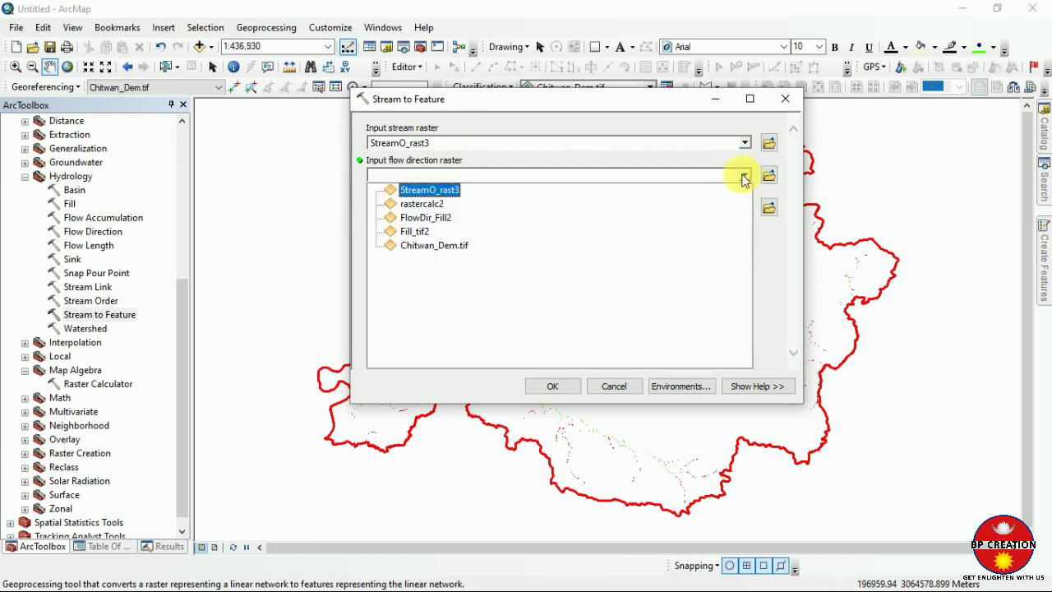
{"action": "left_click", "coordinate": [429, 218]}
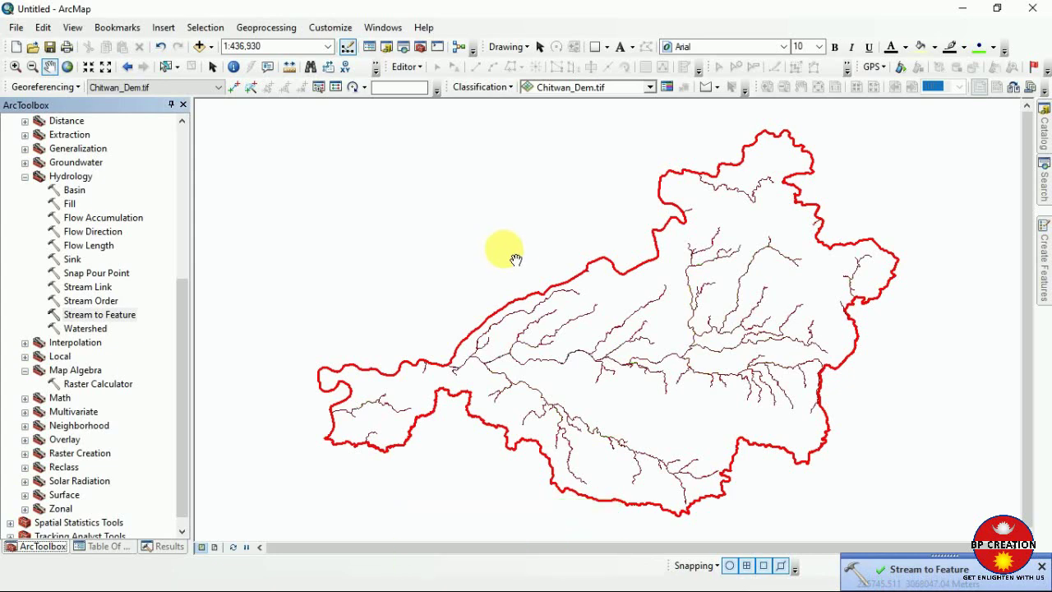
Inspect the stream polylines against the colored raster up close and across the whole Chitwan boundary
{"action": "scroll", "coordinate": [413, 399], "scroll_direction": "up", "scroll_amount": 5}
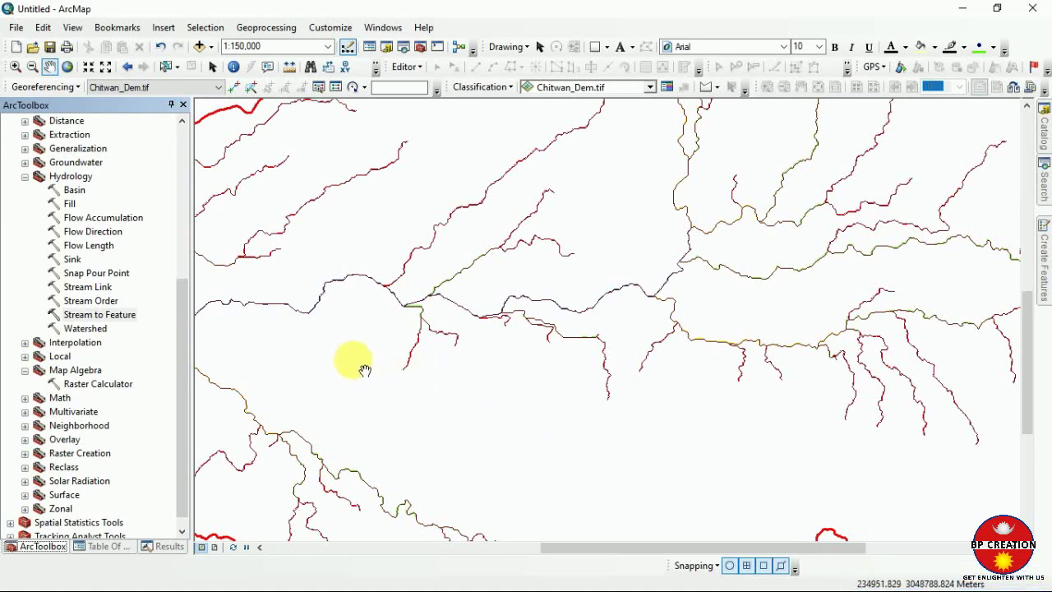
{"action": "left_click_drag", "start_coordinate": [364, 370], "coordinate": [512, 369]}
{"action": "scroll", "coordinate": [519, 352], "scroll_direction": "down", "scroll_amount": 2}
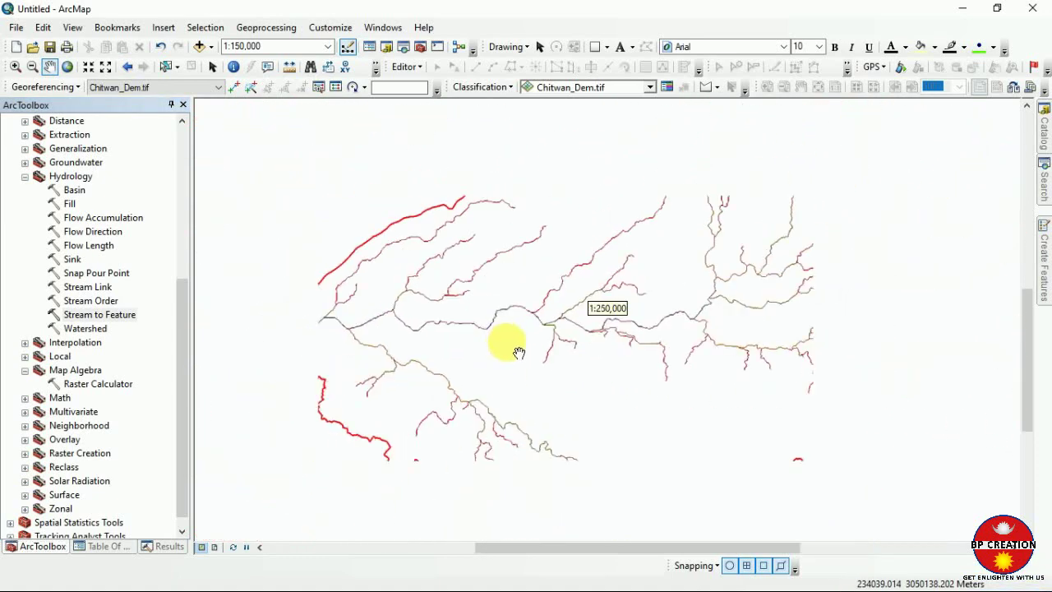
{"action": "scroll", "coordinate": [519, 352], "scroll_direction": "down", "scroll_amount": 1}
{"action": "left_click_drag", "start_coordinate": [485, 355], "coordinate": [515, 367]}
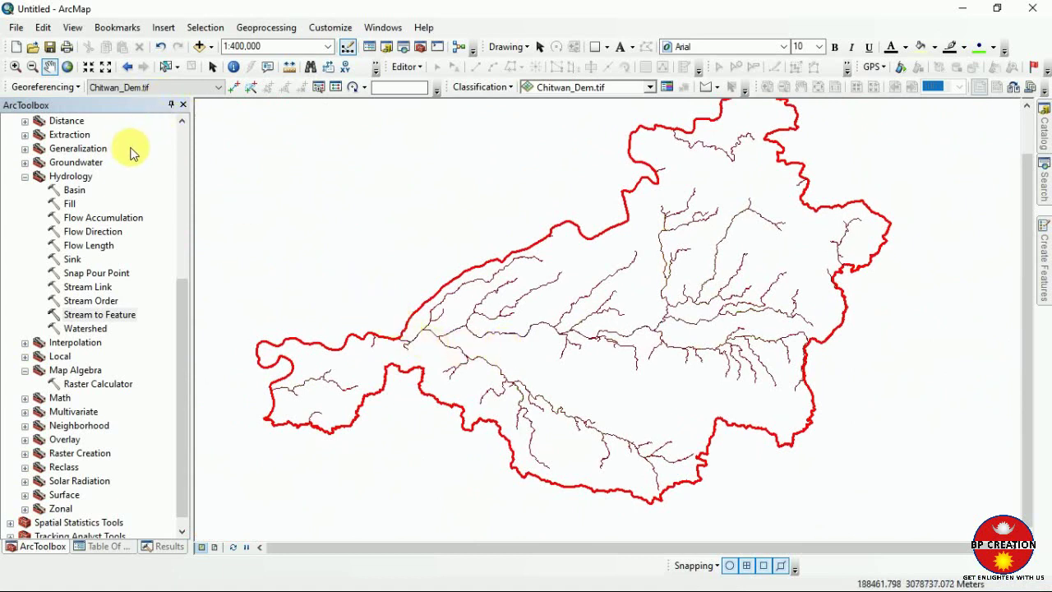
Set the StreamT_StreamO3 line symbol to blue with a width of 2
{"action": "left_click", "coordinate": [173, 105]}
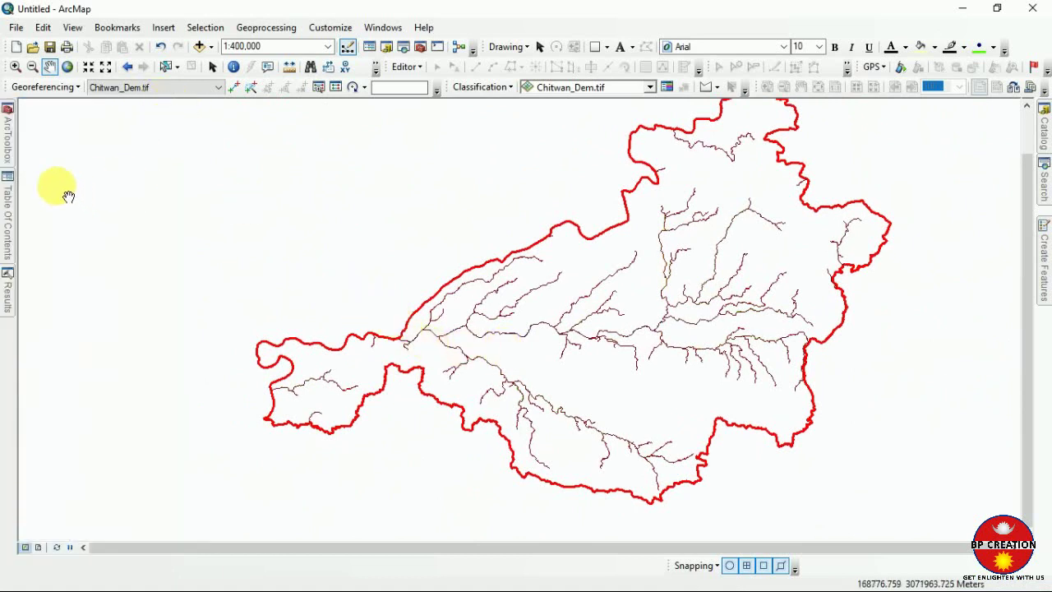
{"action": "left_click", "coordinate": [7, 212]}
{"action": "left_click", "coordinate": [188, 106]}
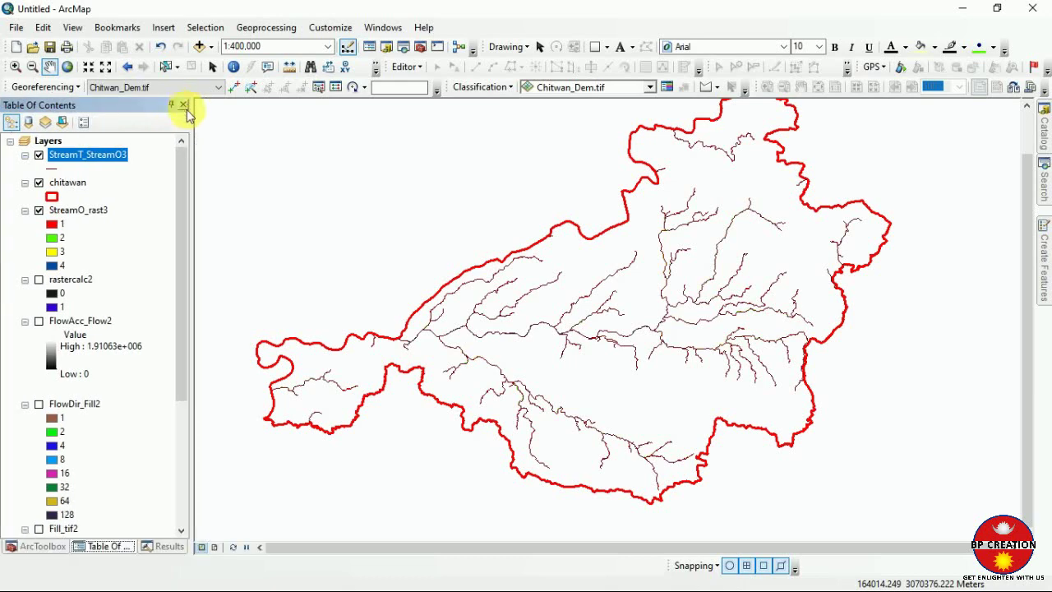
{"action": "left_click", "coordinate": [53, 169]}
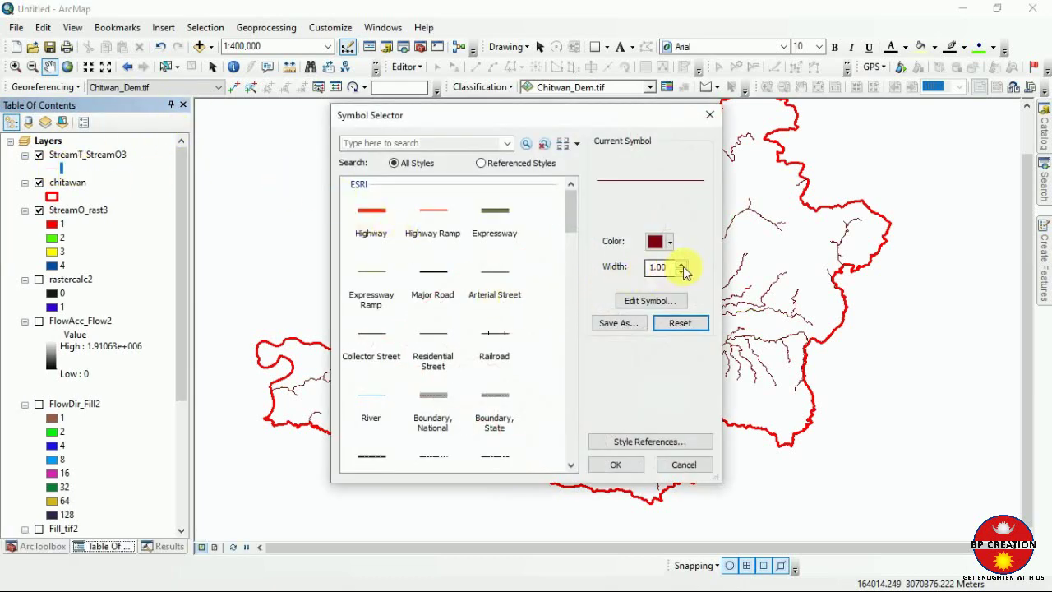
{"action": "left_click", "coordinate": [681, 264]}
{"action": "left_click", "coordinate": [670, 242]}
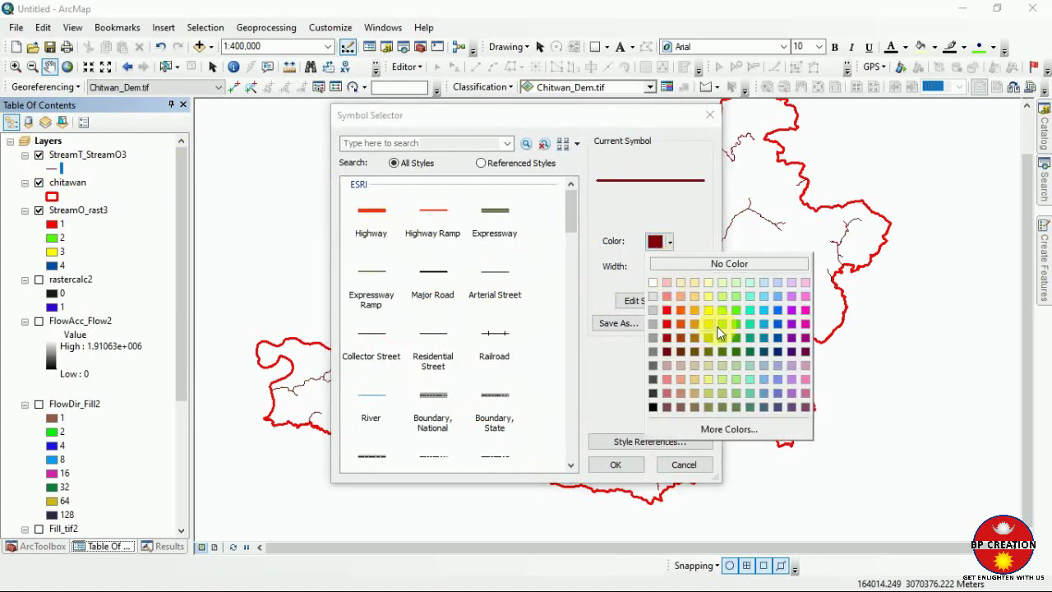
{"action": "left_click", "coordinate": [773, 329]}
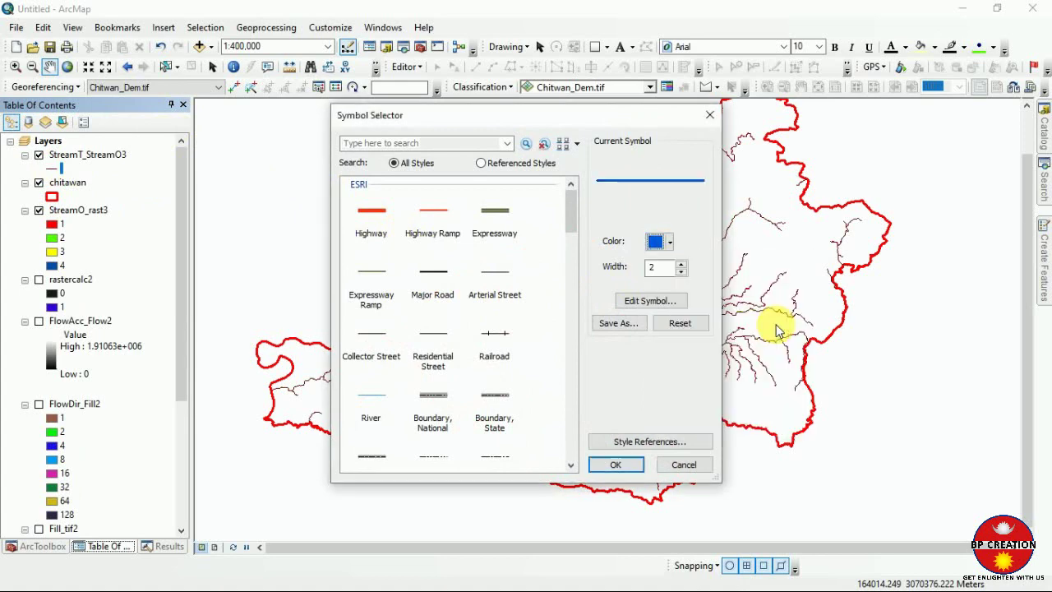
{"action": "left_click", "coordinate": [616, 465]}
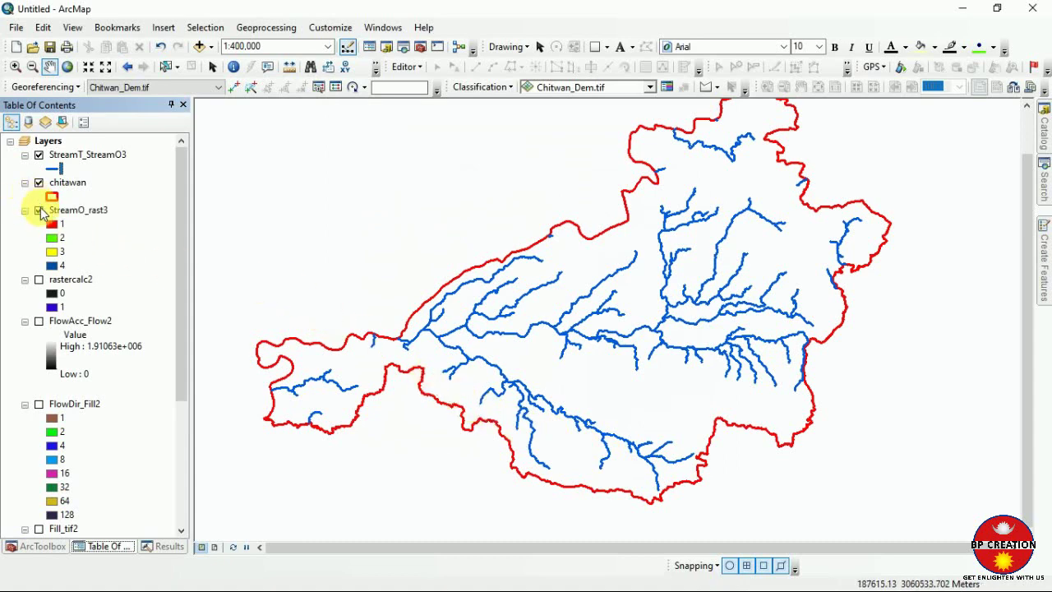
Change the line color of the StreamT_StreamO3 layer to light blue
{"action": "left_click", "coordinate": [54, 168]}
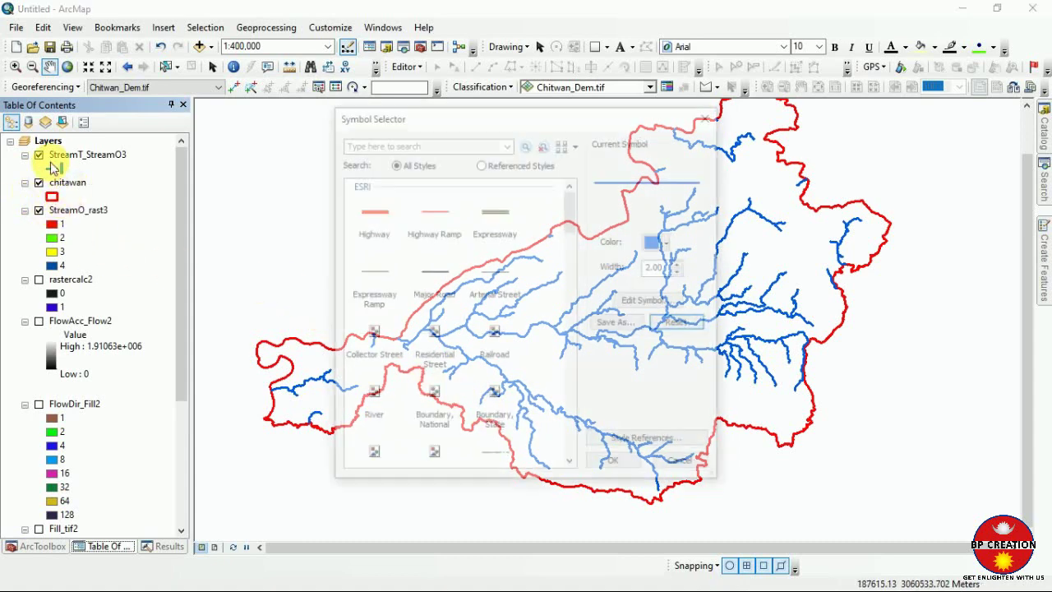
{"action": "left_click", "coordinate": [672, 243]}
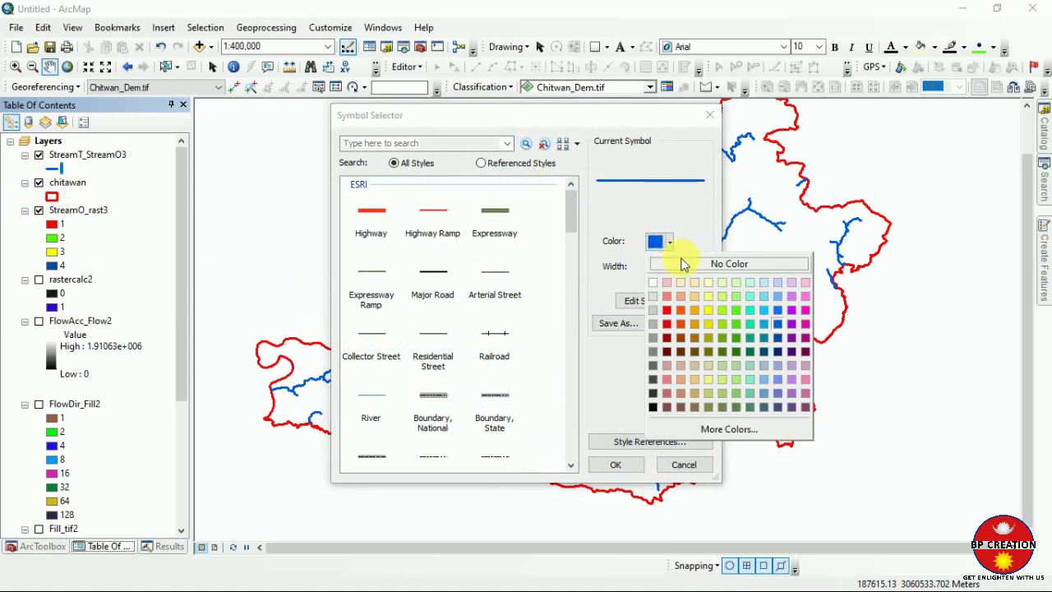
{"action": "left_click", "coordinate": [766, 312]}
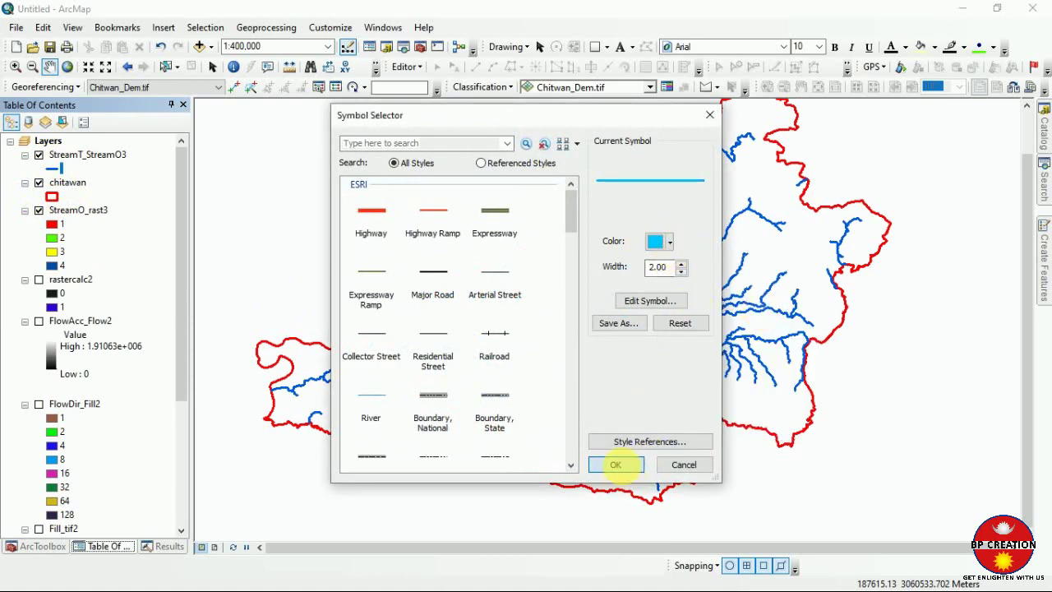
{"action": "left_click", "coordinate": [615, 464]}
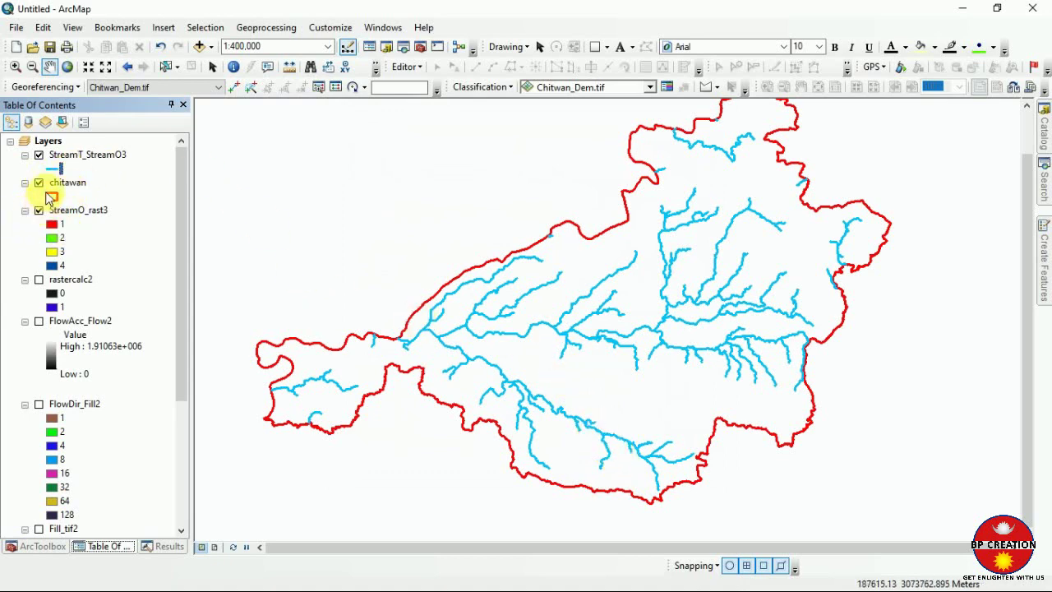
Hide the StreamT_StreamO3 layer and set the outline width of stream order 4 in StreamO_rast3 to 5
{"action": "left_click", "coordinate": [40, 155]}
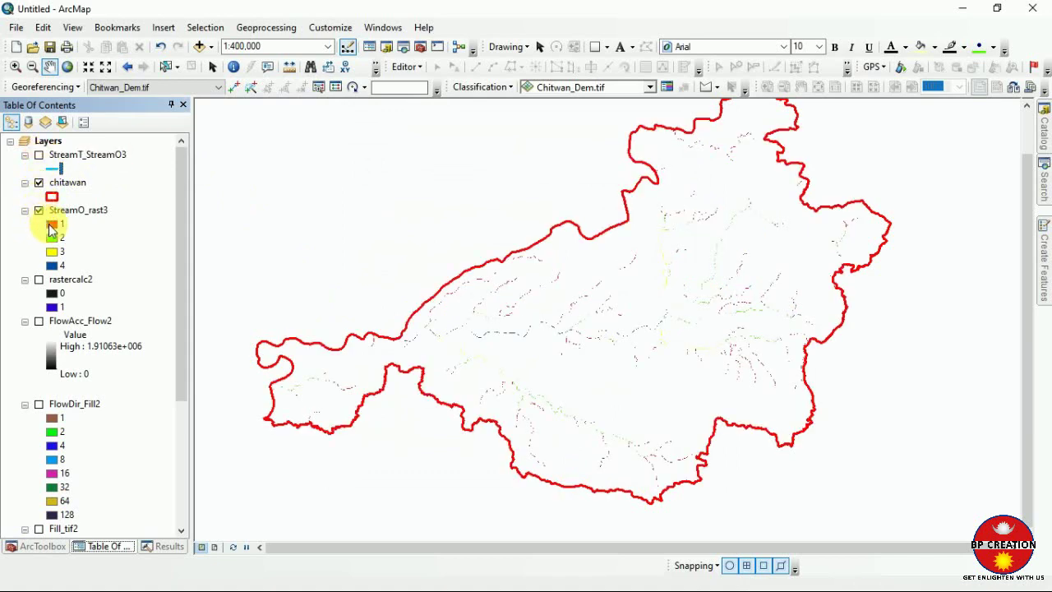
{"action": "double_click", "coordinate": [54, 264]}
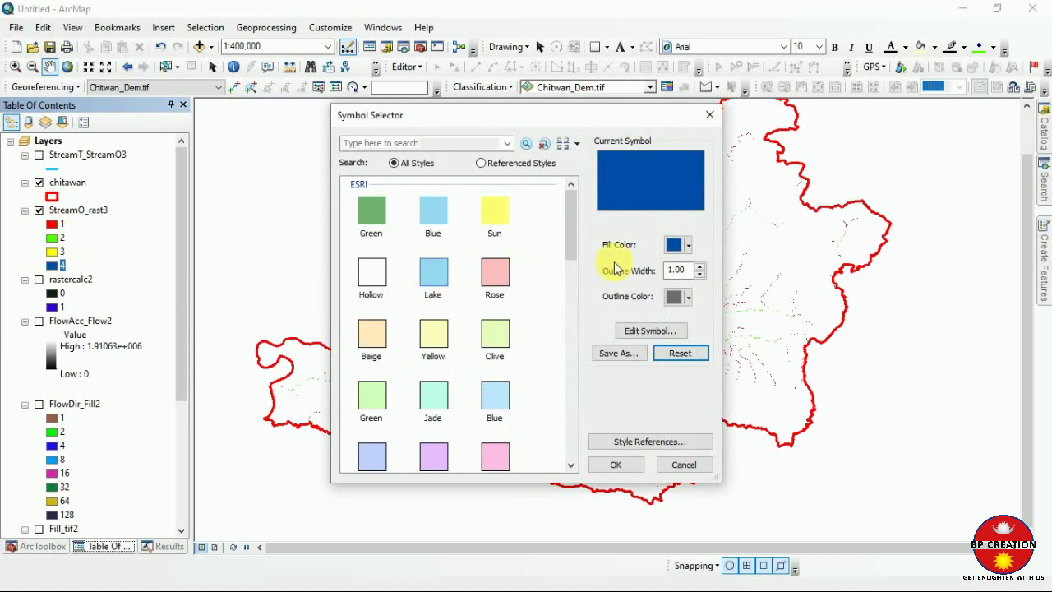
{"action": "left_click", "coordinate": [699, 274]}
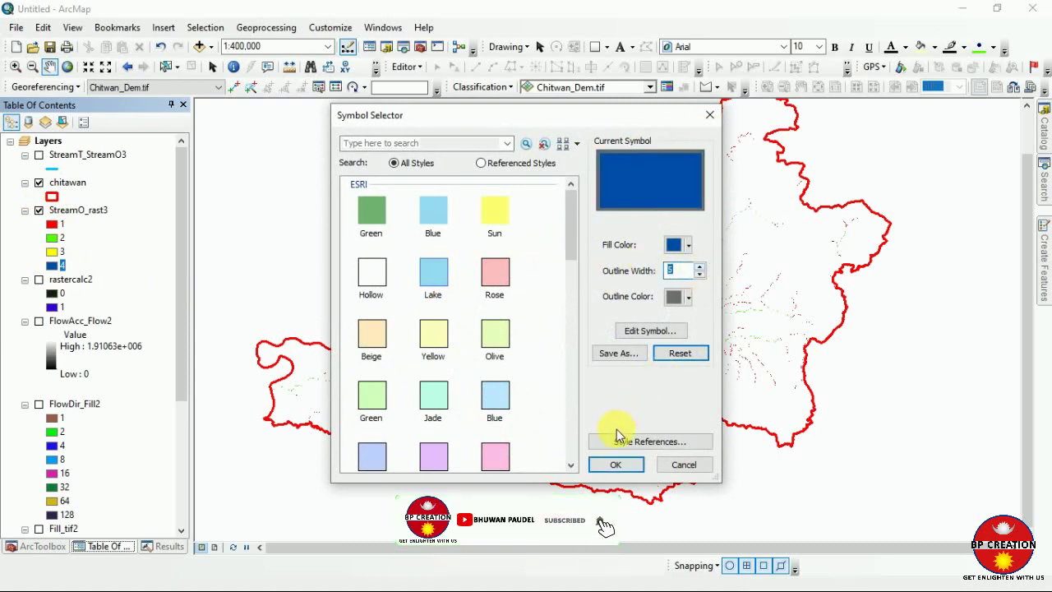
{"action": "left_click", "coordinate": [615, 464]}
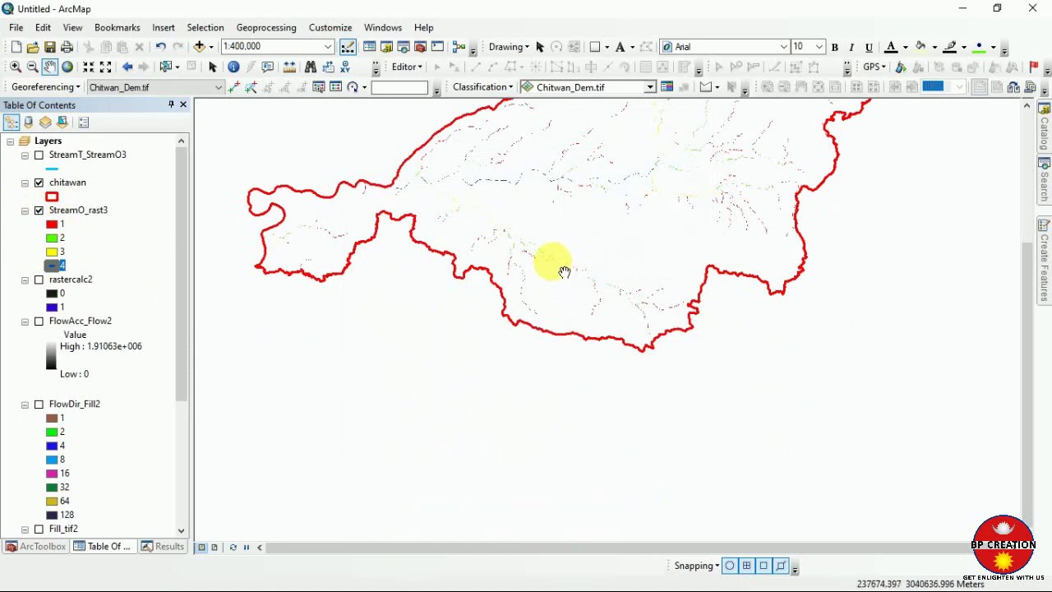
Reduce the outline width of stream order 4 in StreamO_rast3 to 3 and check the map at 1:600,000
{"action": "left_click", "coordinate": [54, 266]}
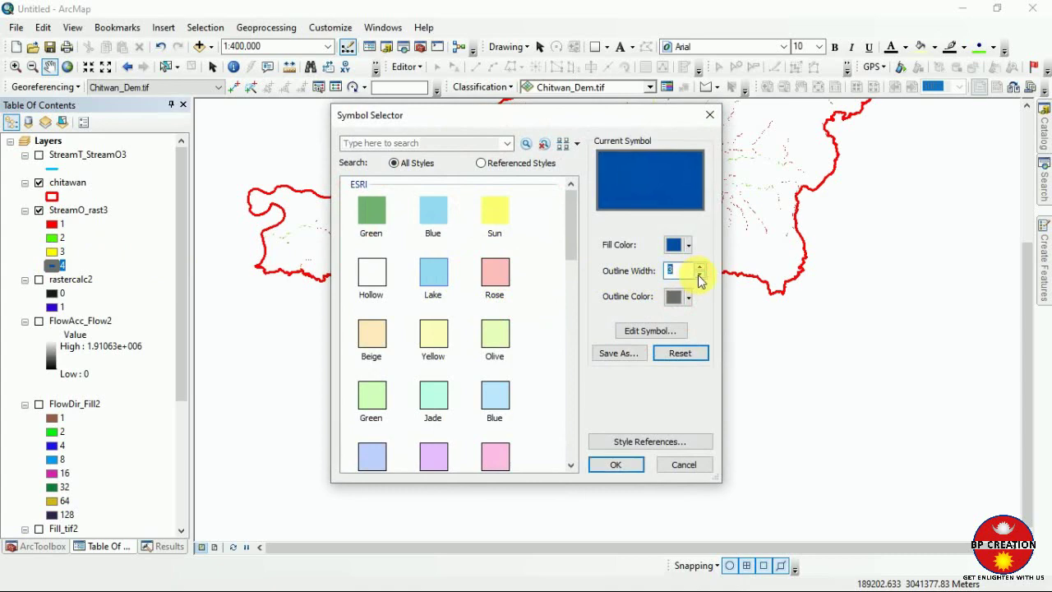
{"action": "left_click", "coordinate": [626, 465]}
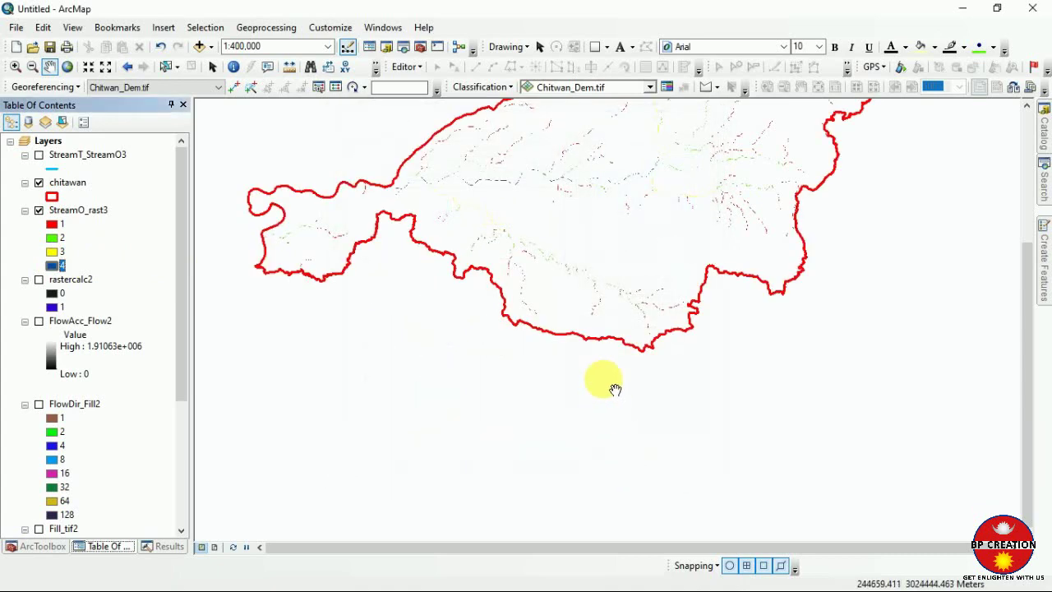
{"action": "scroll", "coordinate": [606, 273], "scroll_direction": "up", "scroll_amount": 1}
{"action": "left_click_drag", "start_coordinate": [640, 204], "coordinate": [581, 312]}
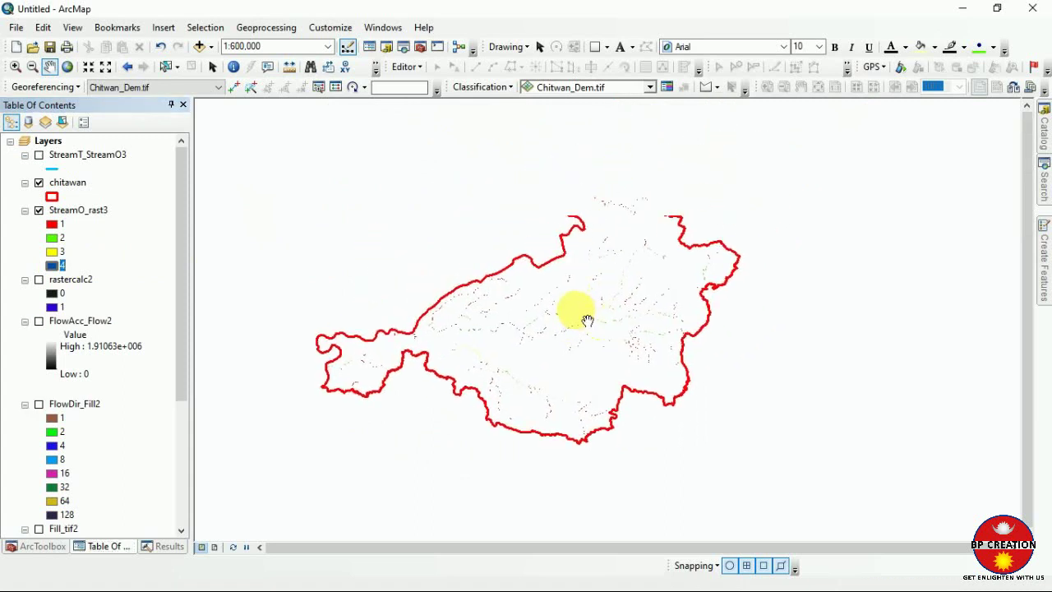
Show the StreamT_StreamO3 layer again and set its line width to 1
{"action": "left_click", "coordinate": [38, 155]}
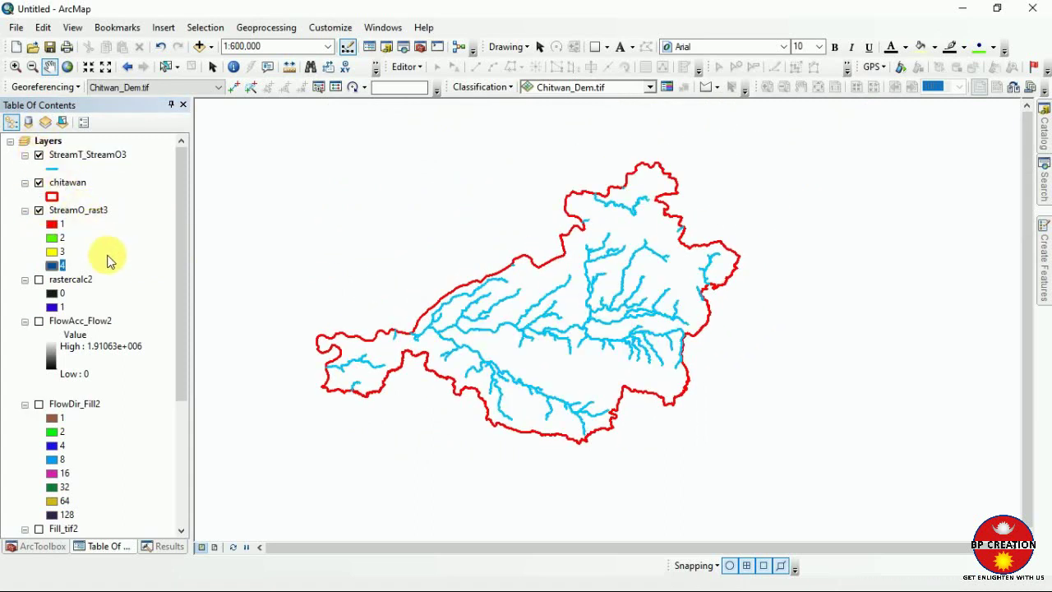
{"action": "left_click", "coordinate": [53, 168]}
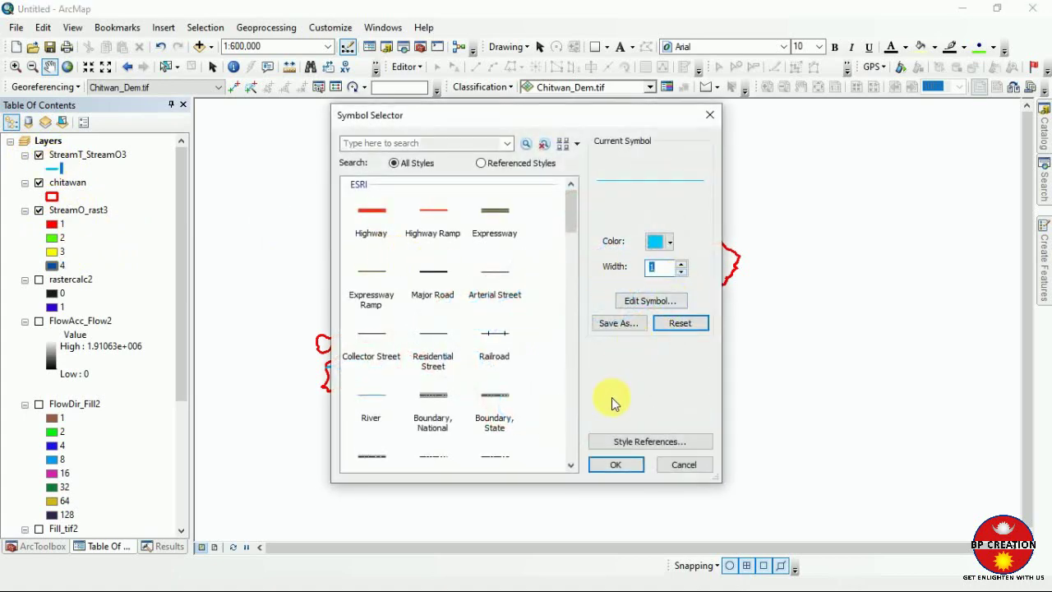
{"action": "left_click", "coordinate": [610, 466]}
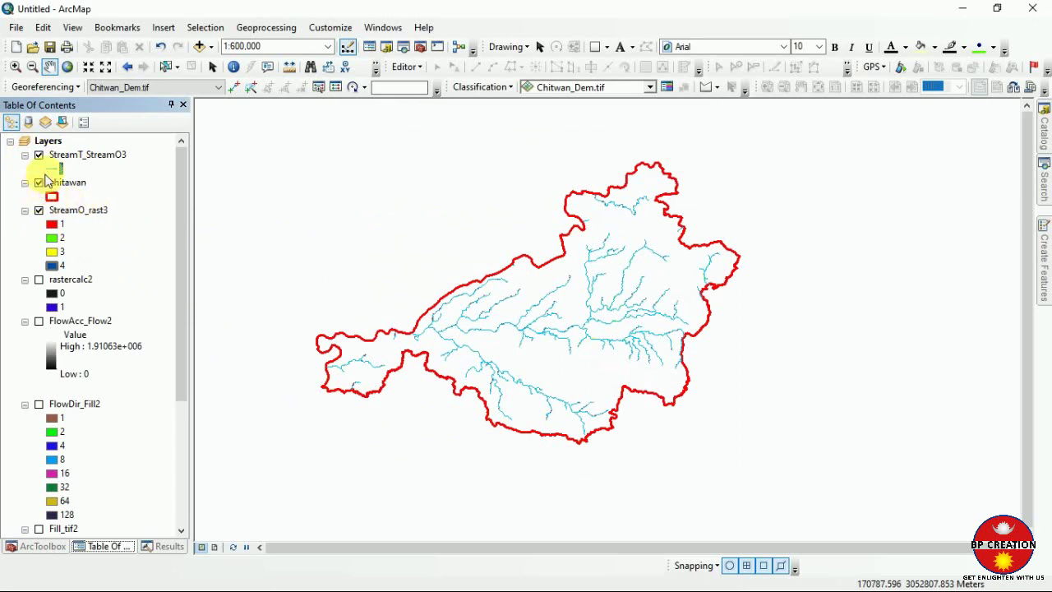
Hide the chitawan and StreamO_rast3 layers and show the Catchment layer
{"action": "left_click", "coordinate": [39, 182]}
{"action": "left_click", "coordinate": [38, 210]}
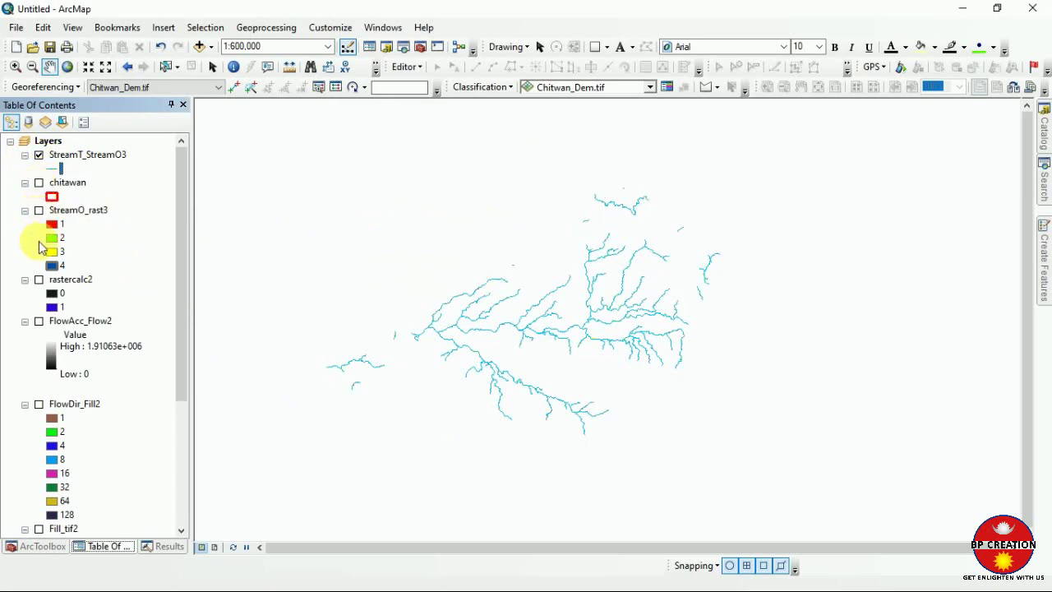
{"action": "scroll", "coordinate": [45, 345], "scroll_direction": "down", "scroll_amount": 5}
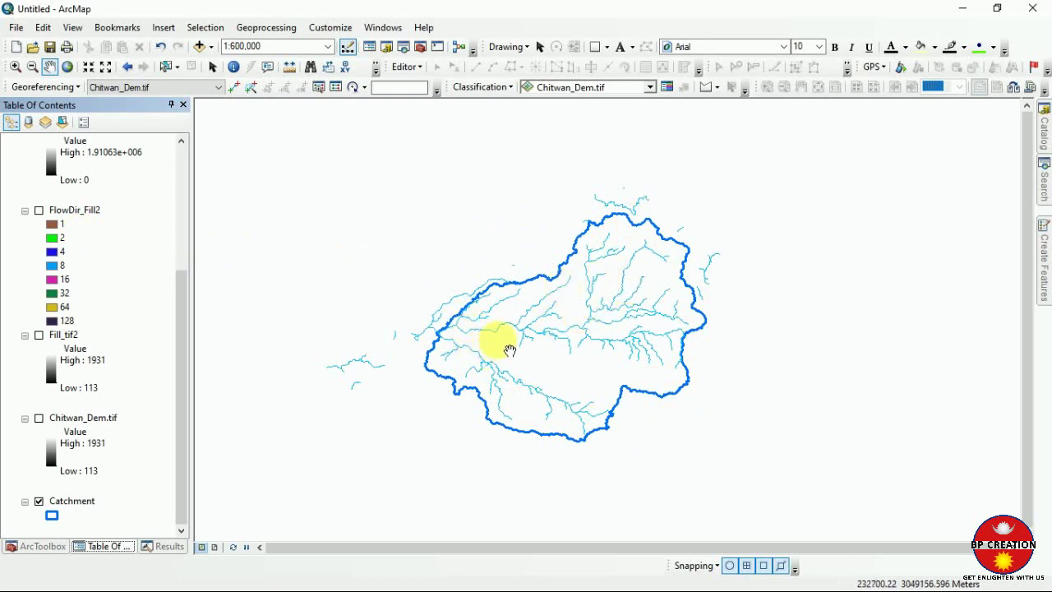
Set up the Clip tool with StreamT_StreamO3 as input features and Catchment as clip features
{"action": "left_click", "coordinate": [273, 30]}
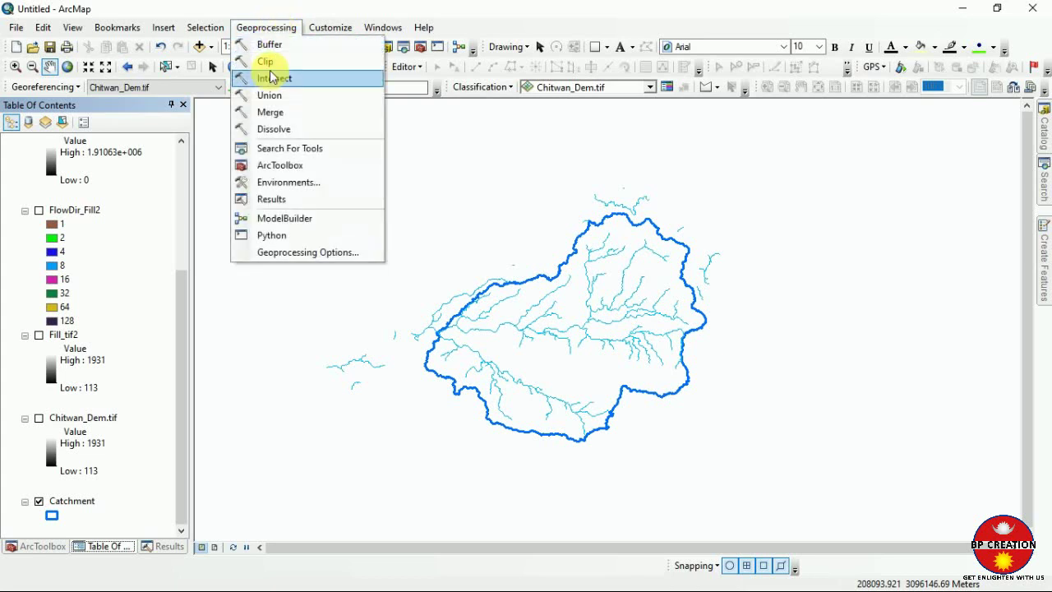
{"action": "left_click", "coordinate": [267, 67]}
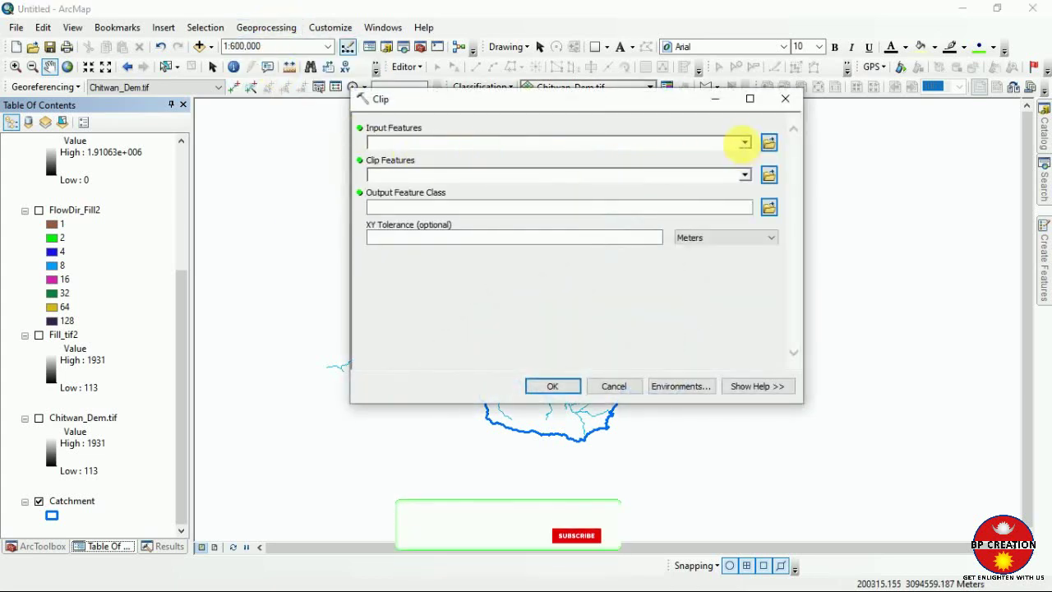
{"action": "left_click", "coordinate": [743, 145]}
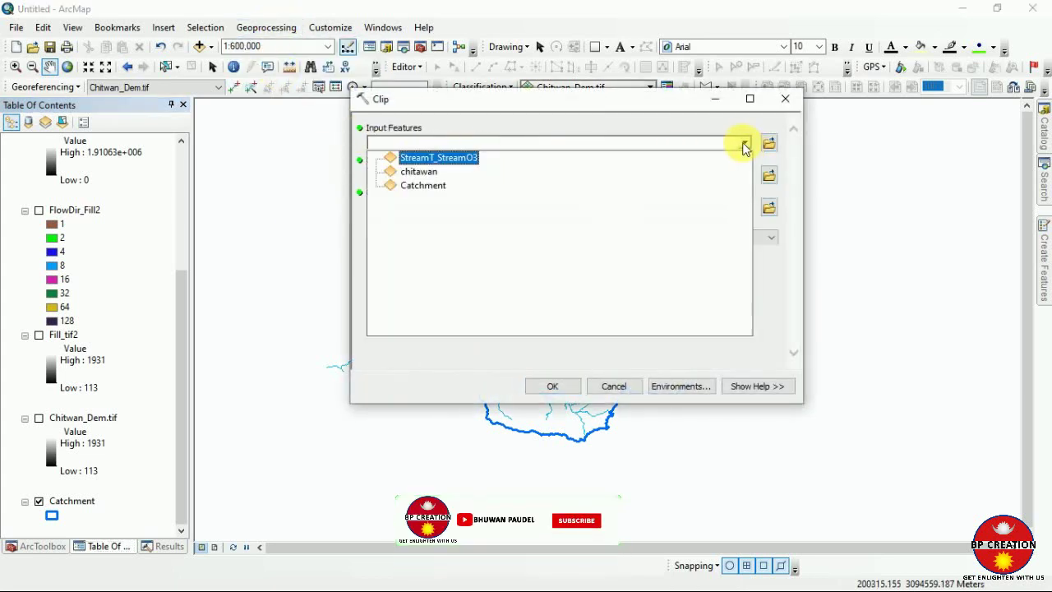
{"action": "left_click", "coordinate": [451, 159]}
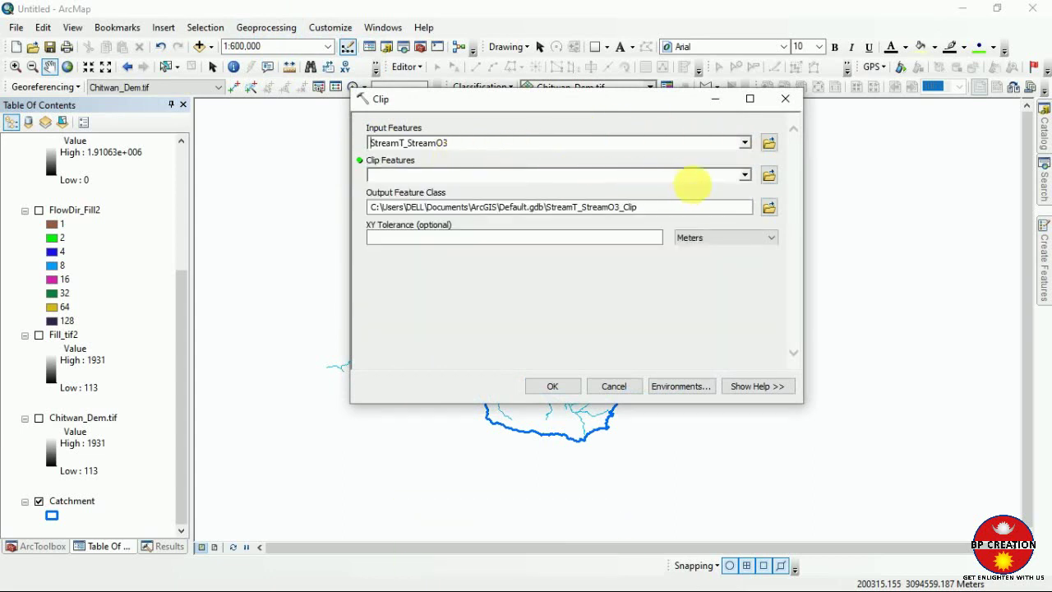
{"action": "left_click", "coordinate": [743, 176]}
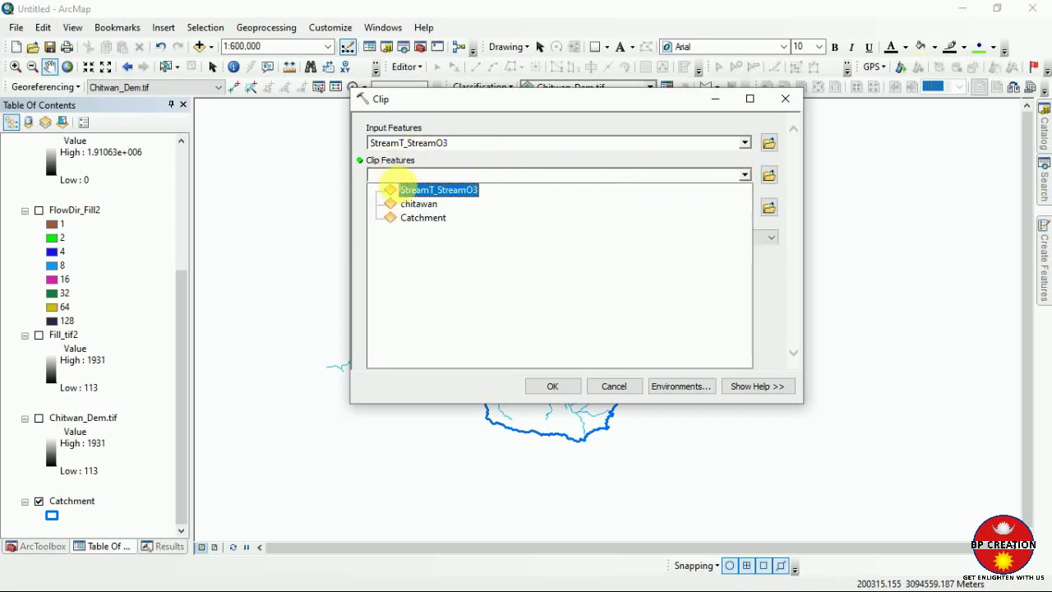
{"action": "left_click", "coordinate": [405, 206]}
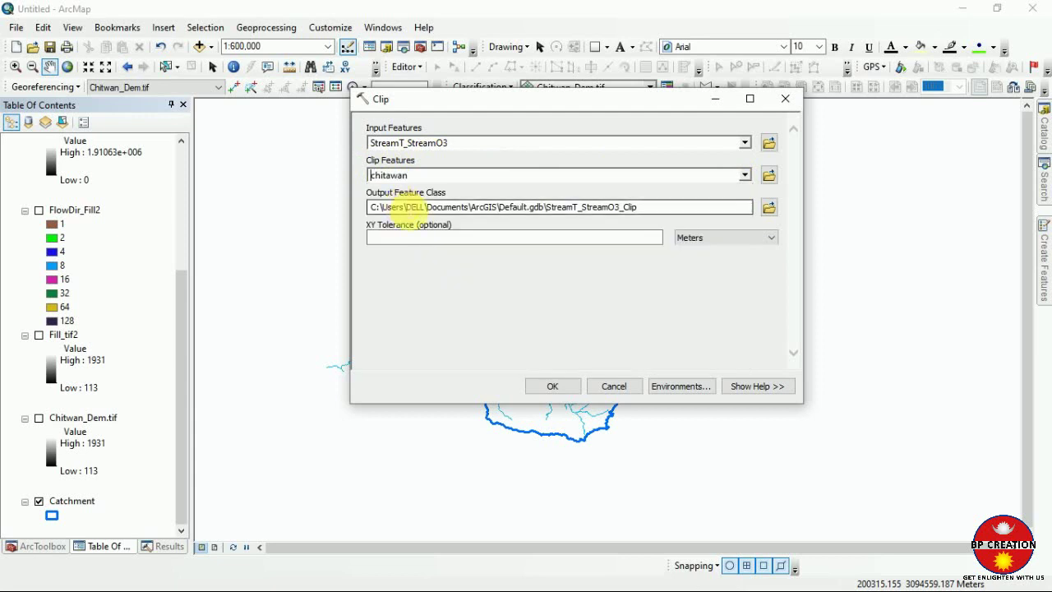
{"action": "left_click", "coordinate": [743, 175]}
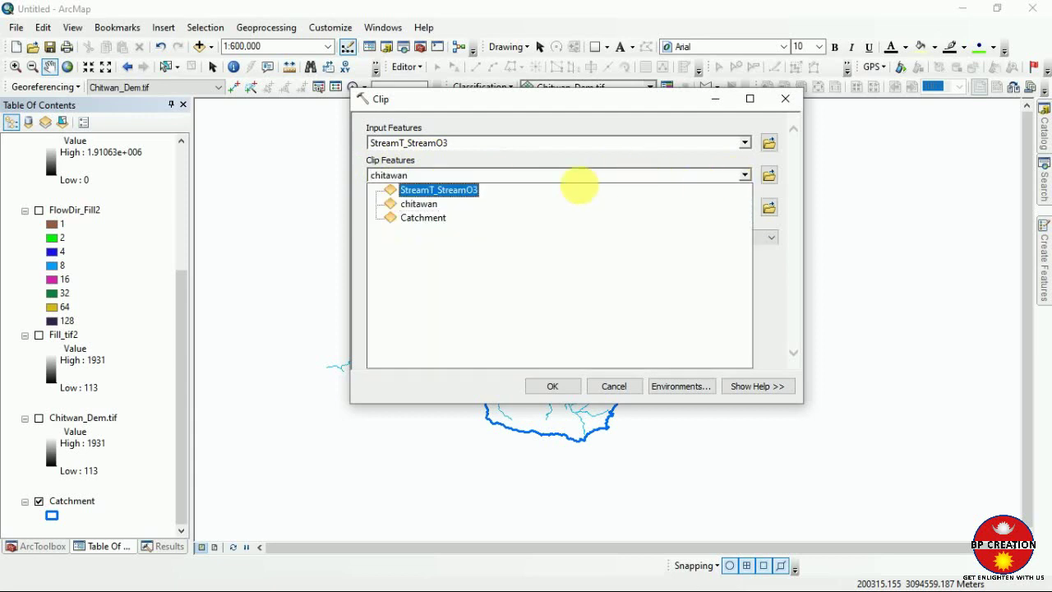
{"action": "left_click", "coordinate": [415, 217]}
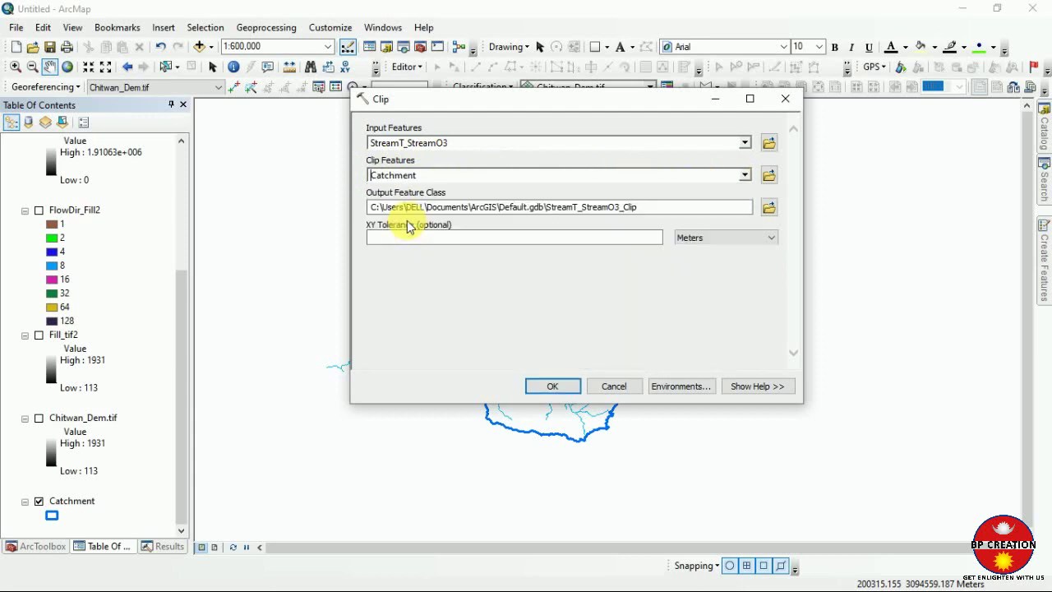
Set the clip output to Streamnetwork.shp in the Chitwan Data folder and run the clip
{"action": "left_click", "coordinate": [767, 210]}
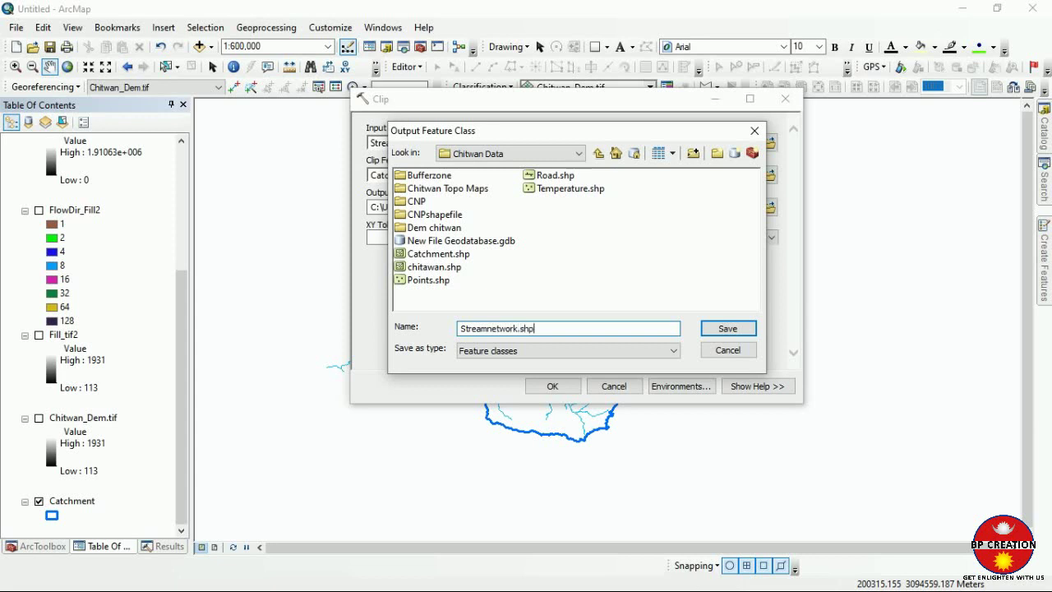
{"action": "left_click", "coordinate": [729, 328]}
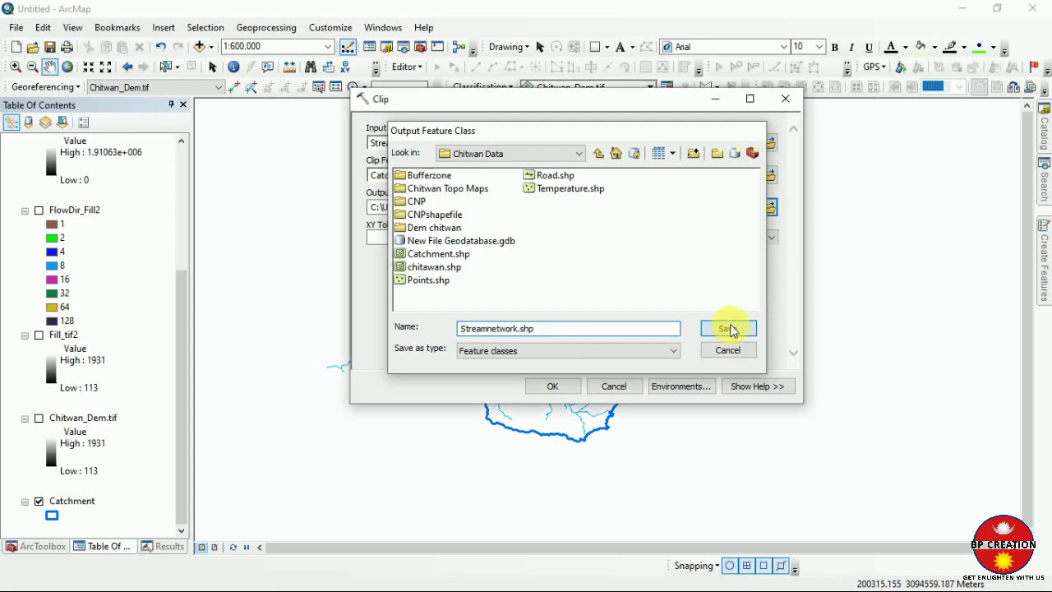
{"action": "left_click", "coordinate": [549, 386]}
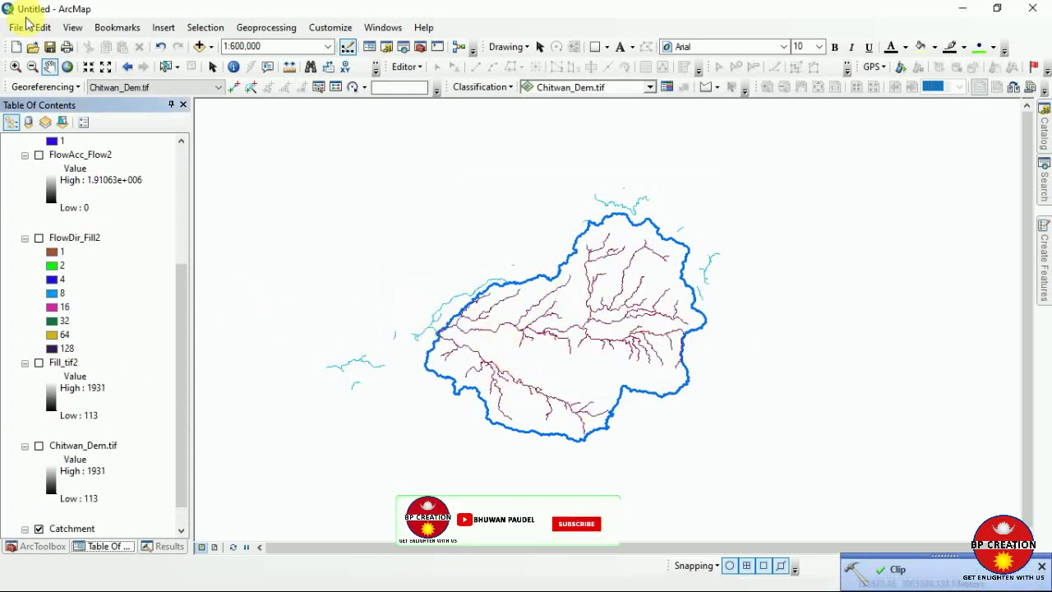
Hide the StreamT_StreamO3 layer and inspect the clipped Streamnetwork within the catchment at 1:400,000
{"action": "scroll", "coordinate": [82, 164], "scroll_direction": "up", "scroll_amount": 5}
{"action": "left_click", "coordinate": [80, 154]}
{"action": "left_click", "coordinate": [39, 182]}
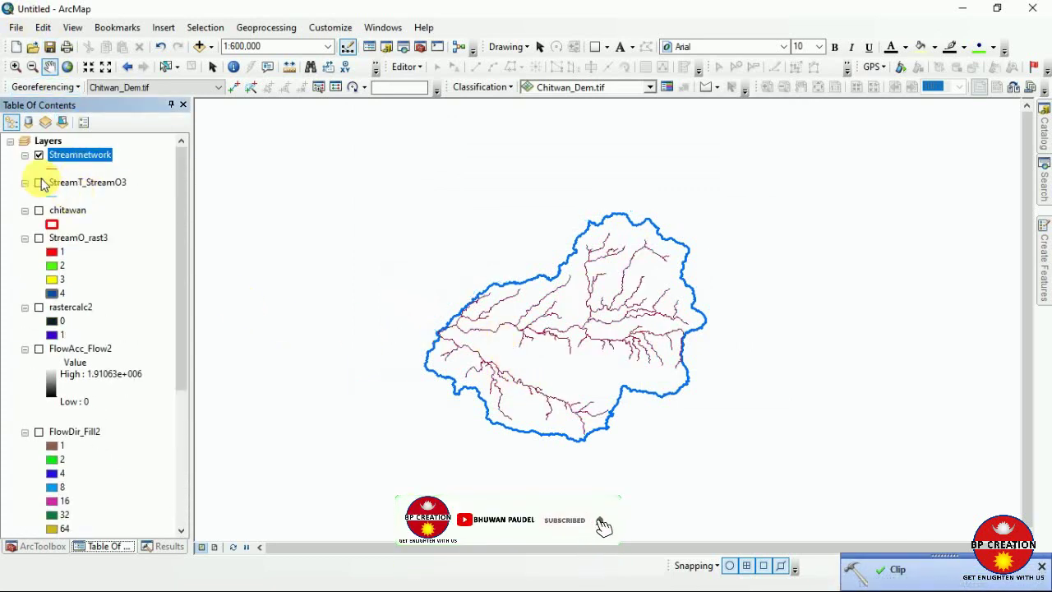
{"action": "scroll", "coordinate": [544, 304], "scroll_direction": "down", "scroll_amount": 2}
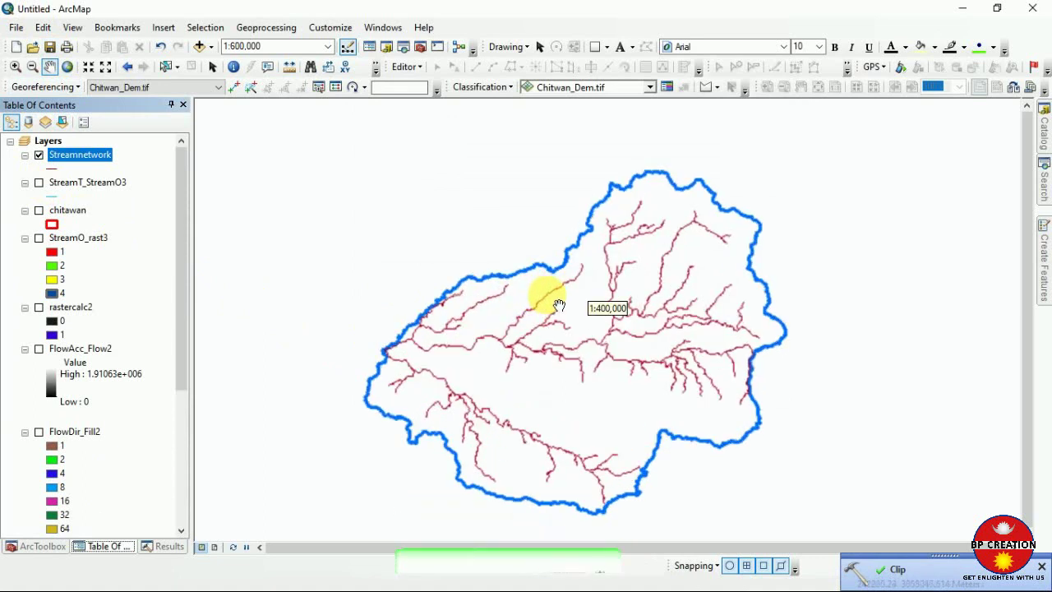
{"action": "left_click_drag", "start_coordinate": [568, 360], "coordinate": [557, 327]}
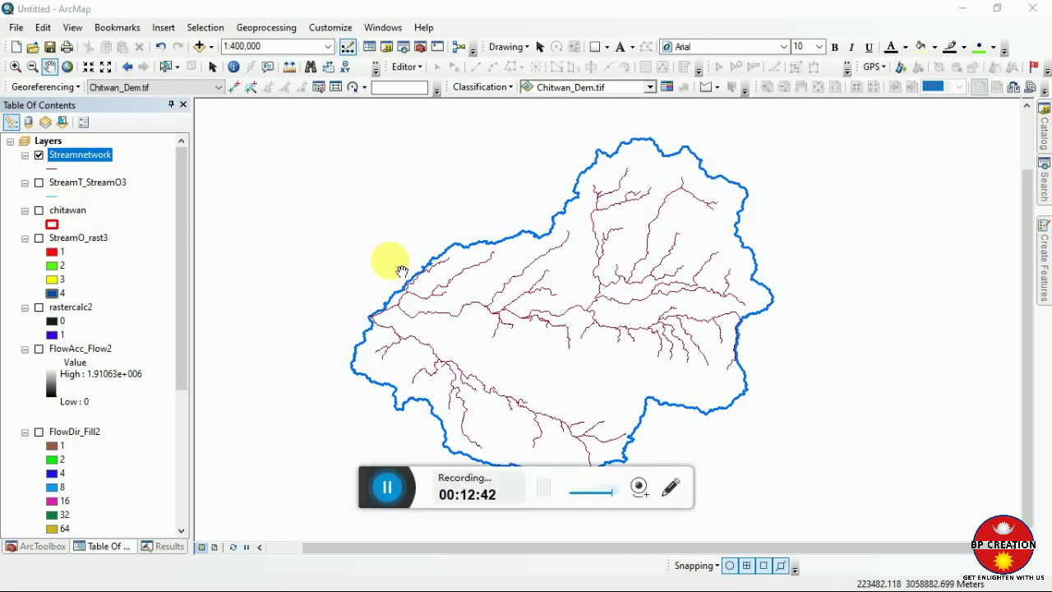
{"action": "left_click", "coordinate": [387, 486]}
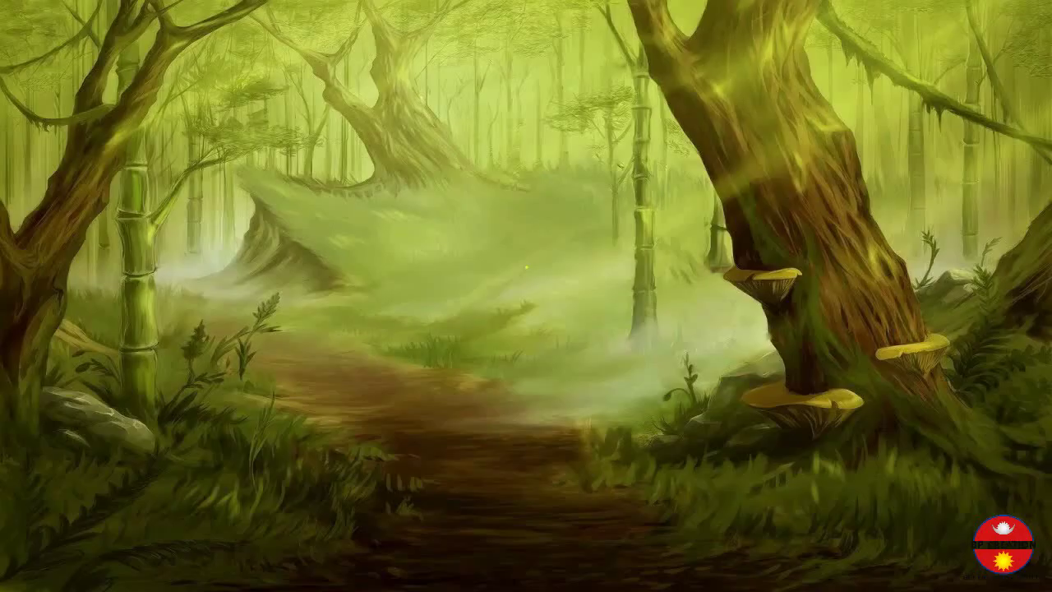